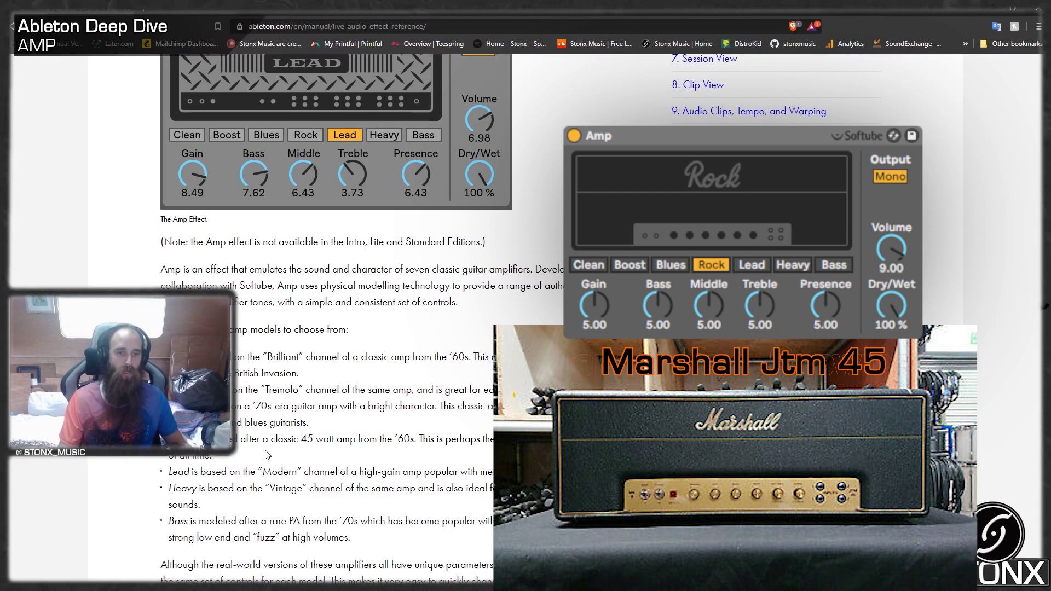
Step: Read the manual's Amp section, covering the seven amp models and the Gain, Volume, EQ, Presence, Output and Dry/Wet controls
scroll(285, 446, down, 1)
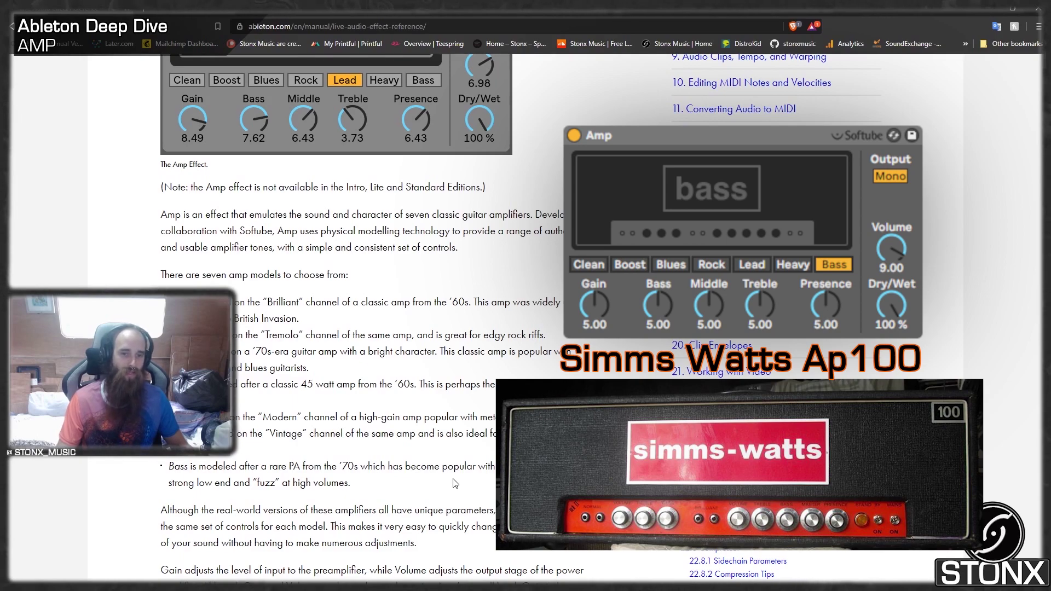
scroll(453, 482, down, 2)
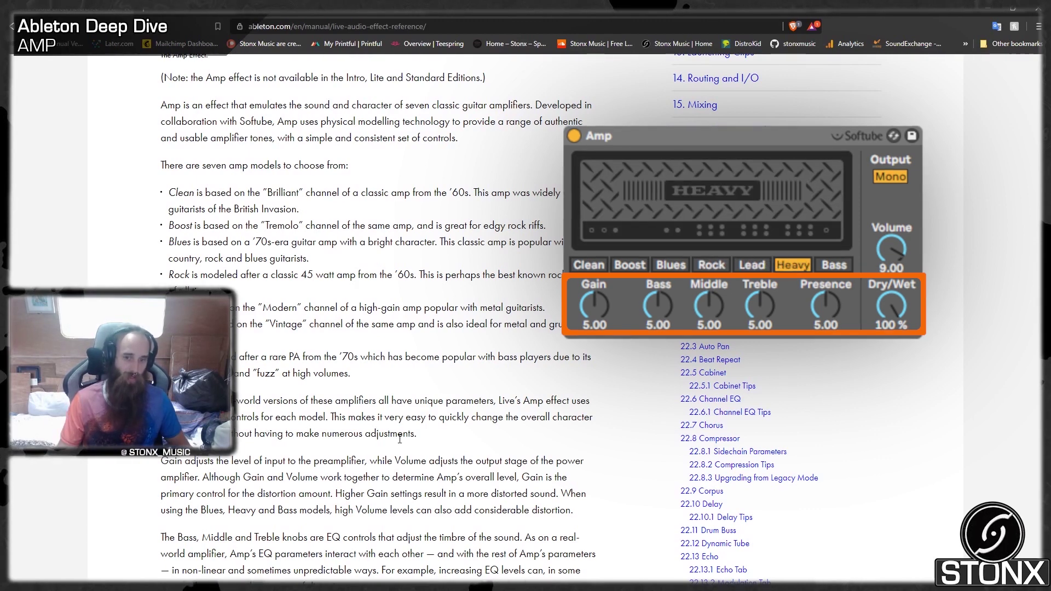
drag(427, 461, 301, 434)
click(309, 432)
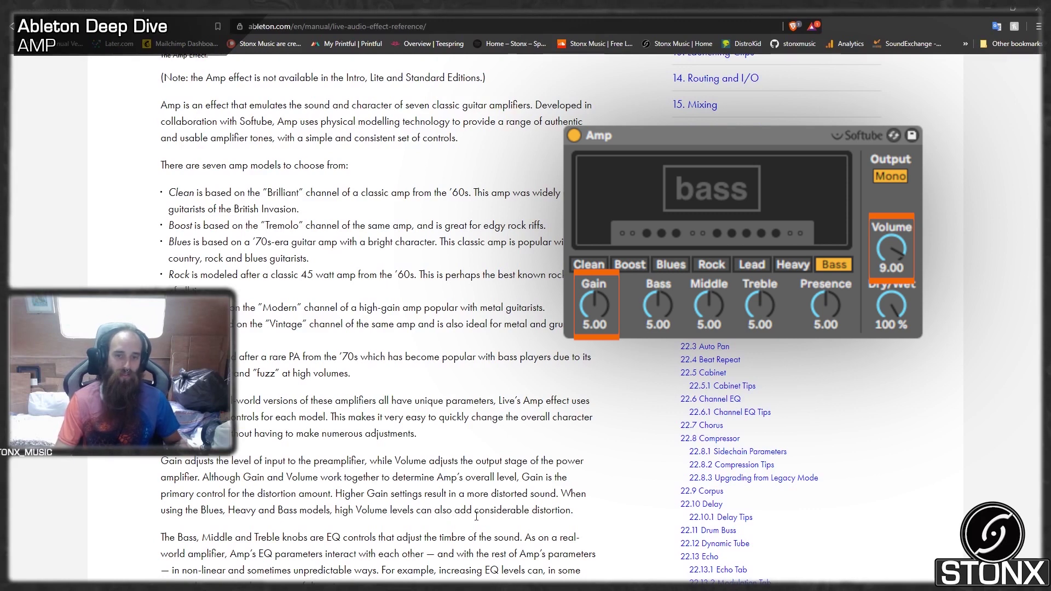
scroll(559, 521, down, 2)
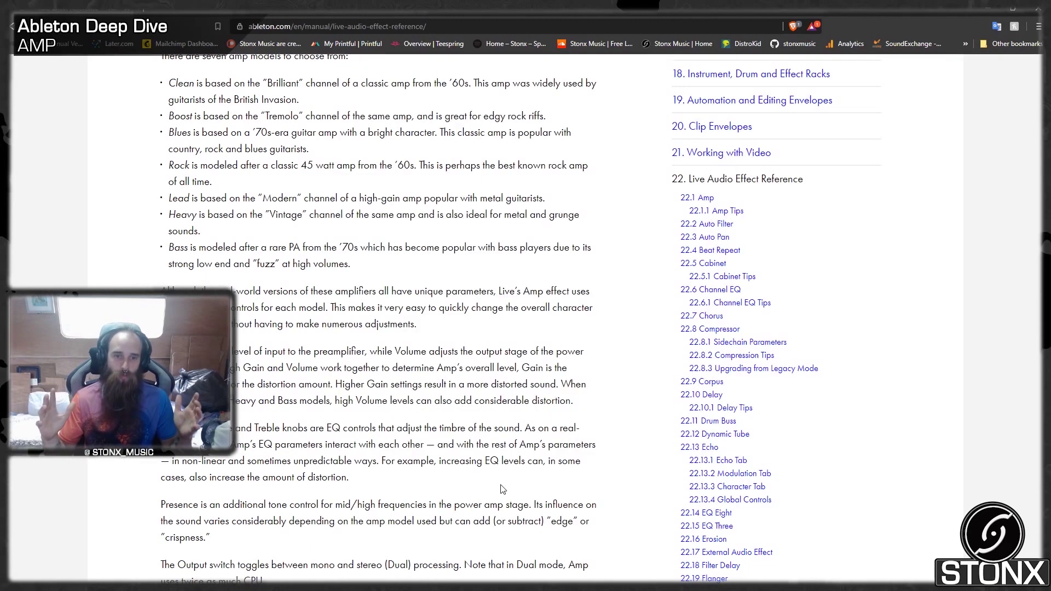
scroll(323, 492, down, 1)
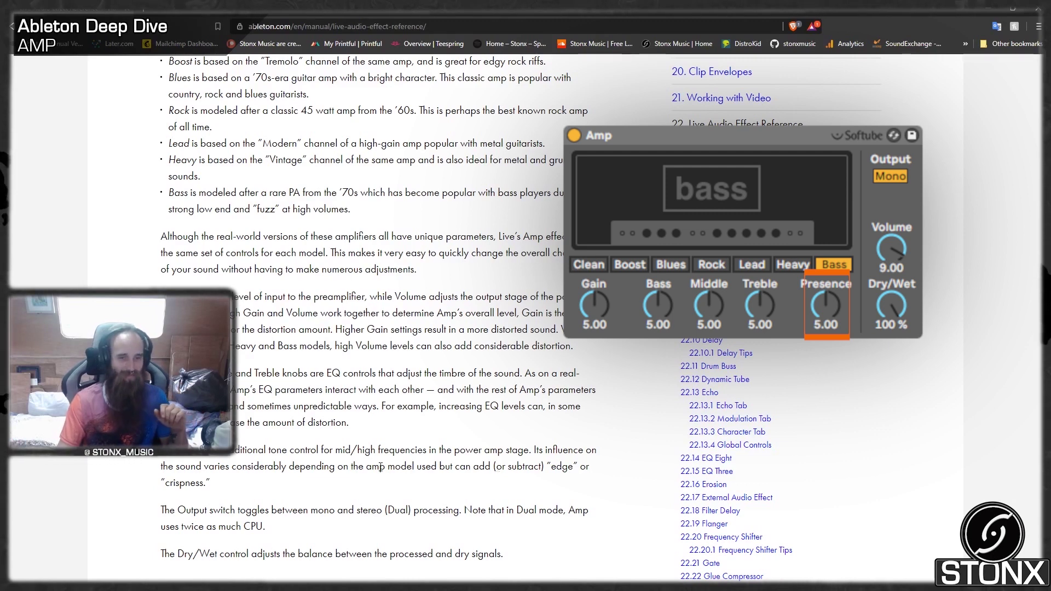
scroll(263, 515, down, 1)
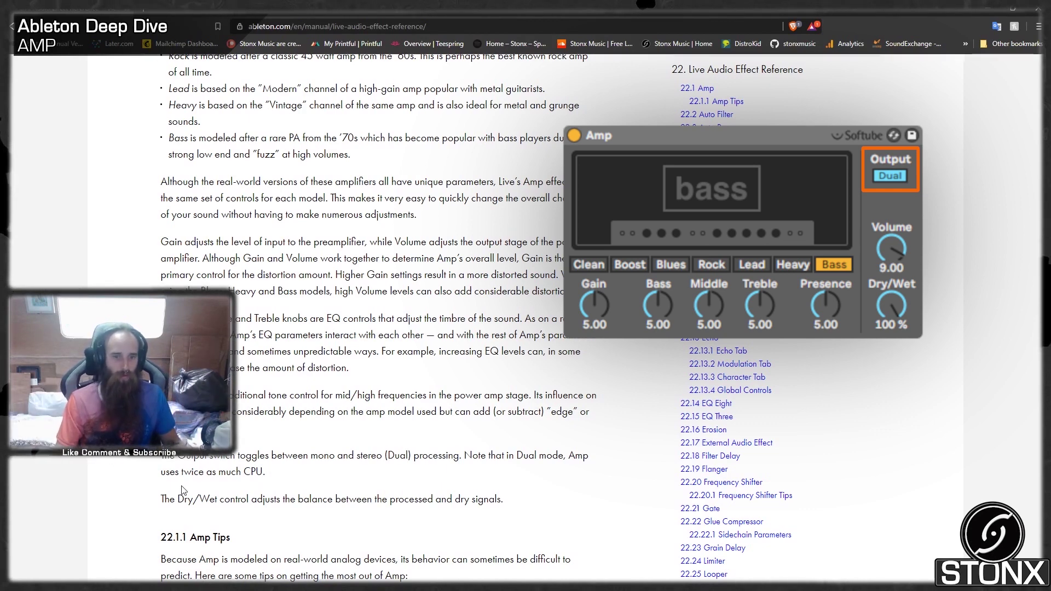
scroll(179, 494, down, 1)
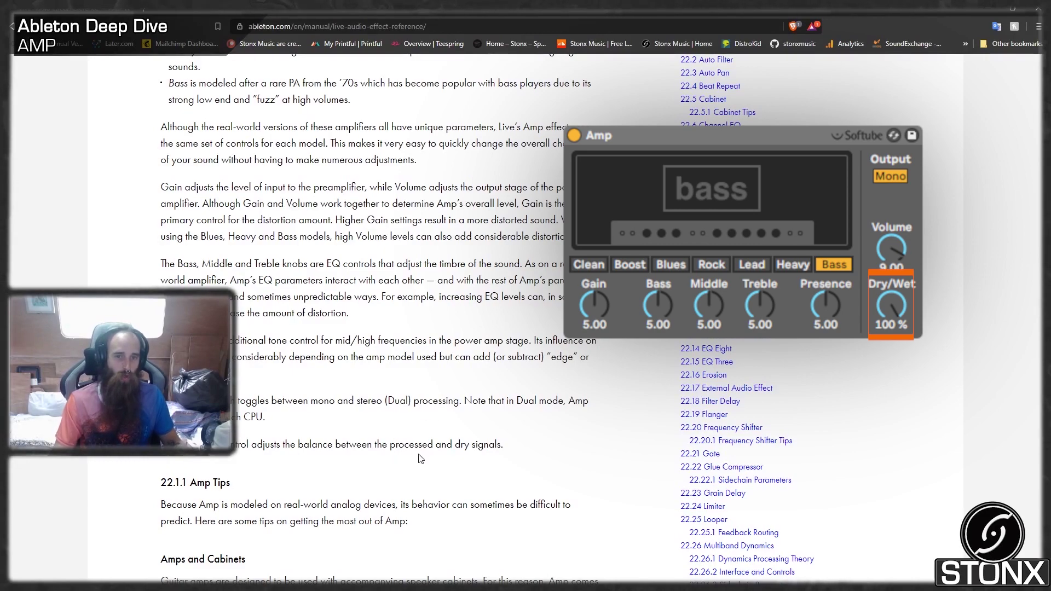
Step: Review the Amp section again from its device illustration down to the EQ interaction notes and the Amp Tips
scroll(463, 424, up, 12)
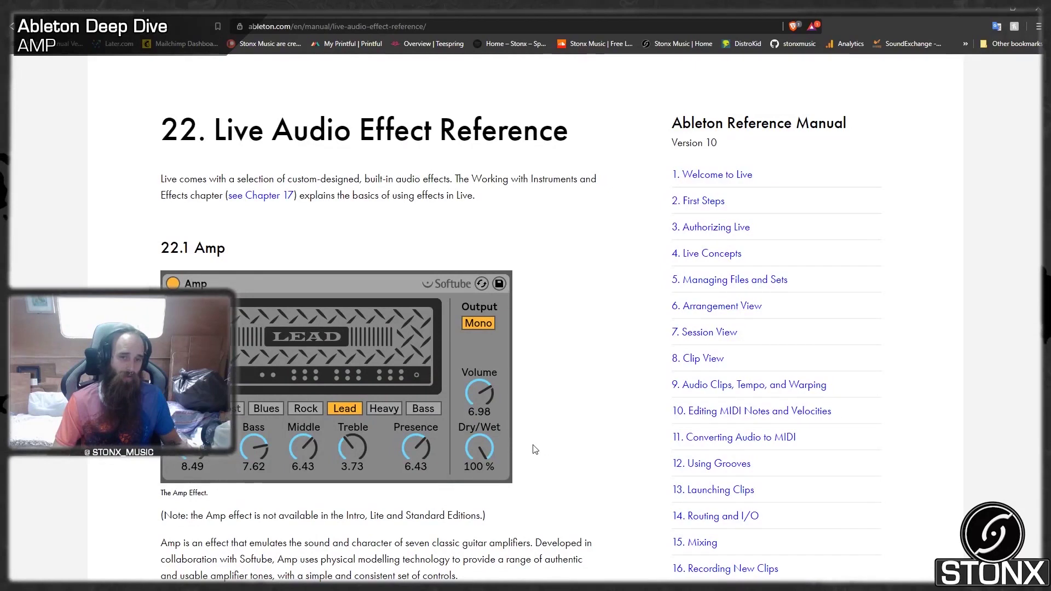
scroll(534, 448, down, 1)
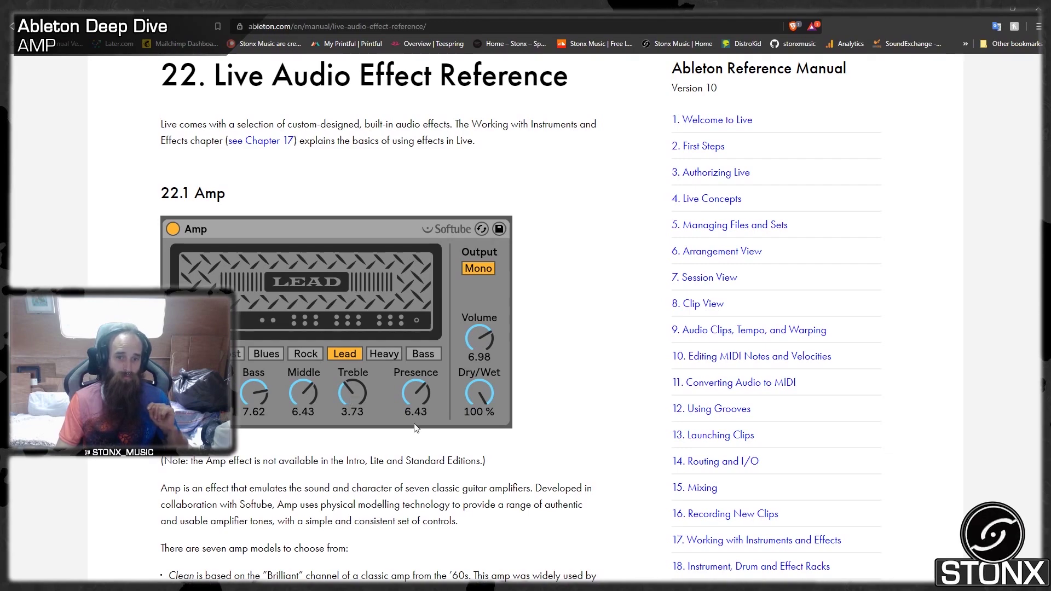
scroll(496, 464, down, 12)
scroll(496, 464, up, 2)
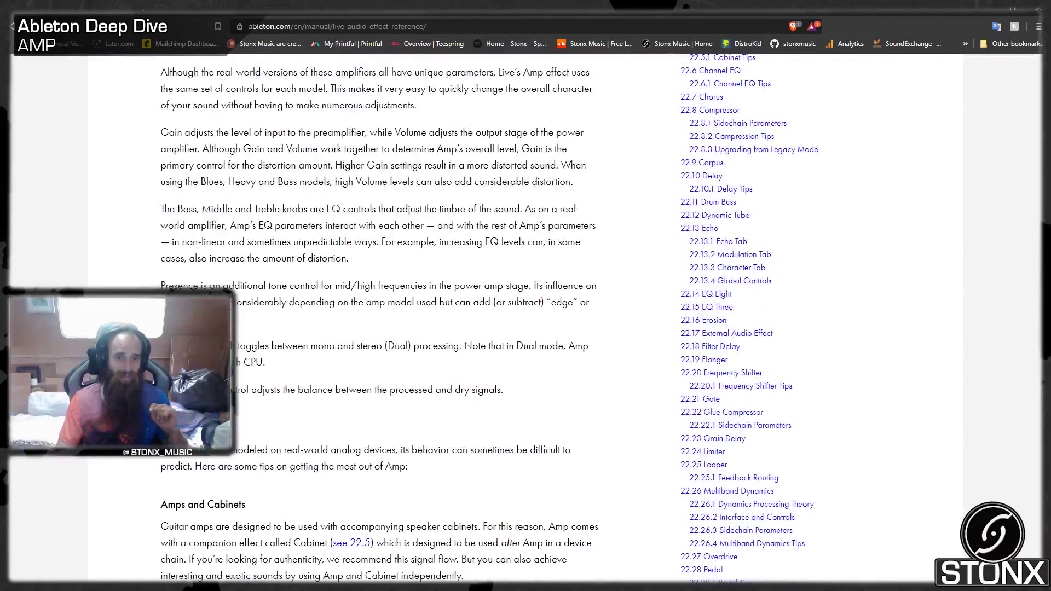
drag(171, 242, 343, 242)
click(371, 264)
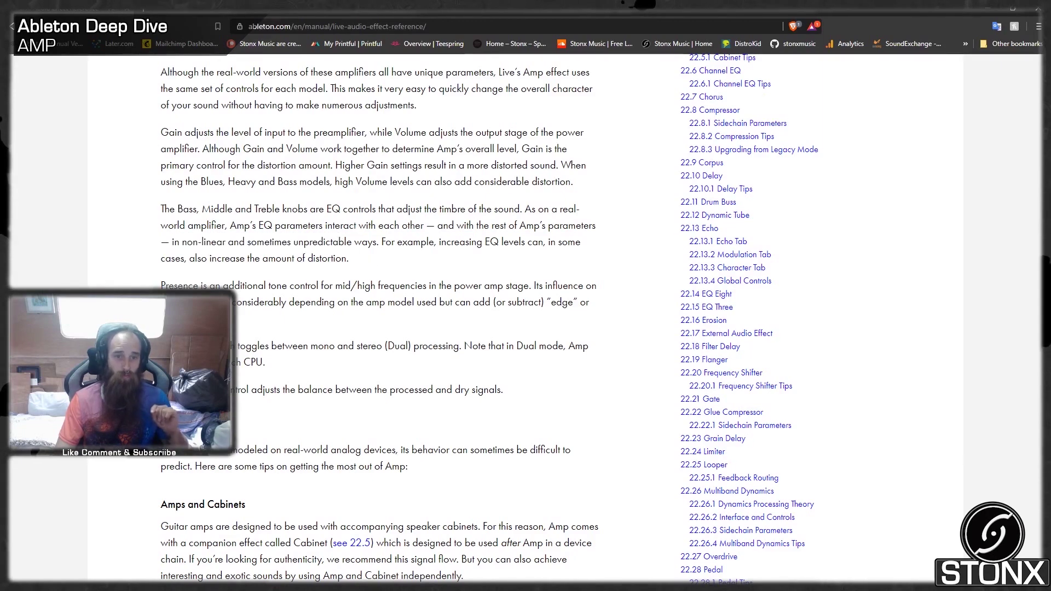
drag(161, 450, 277, 450)
click(334, 456)
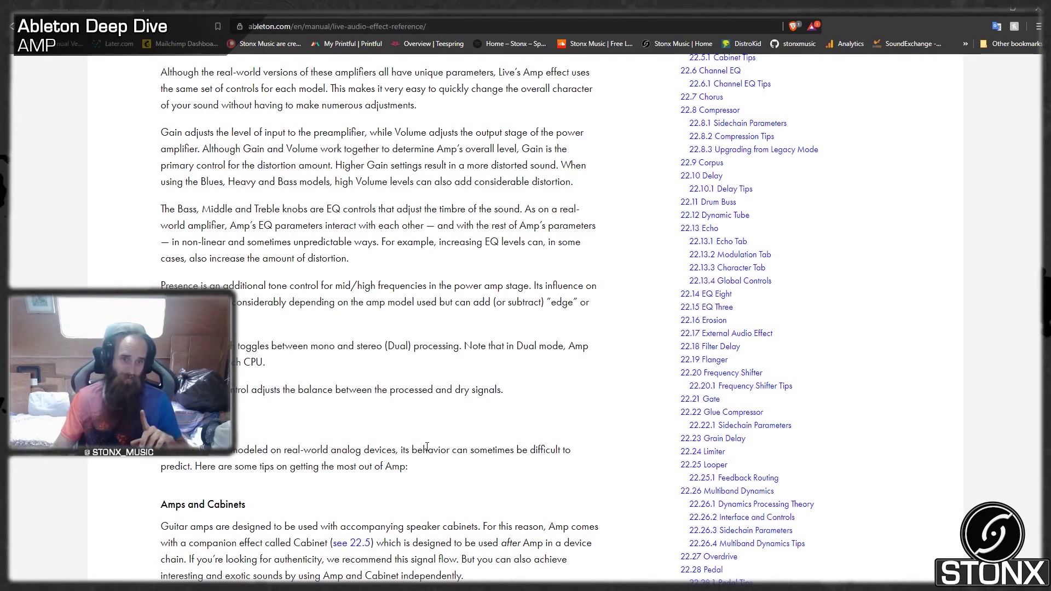
scroll(344, 460, down, 3)
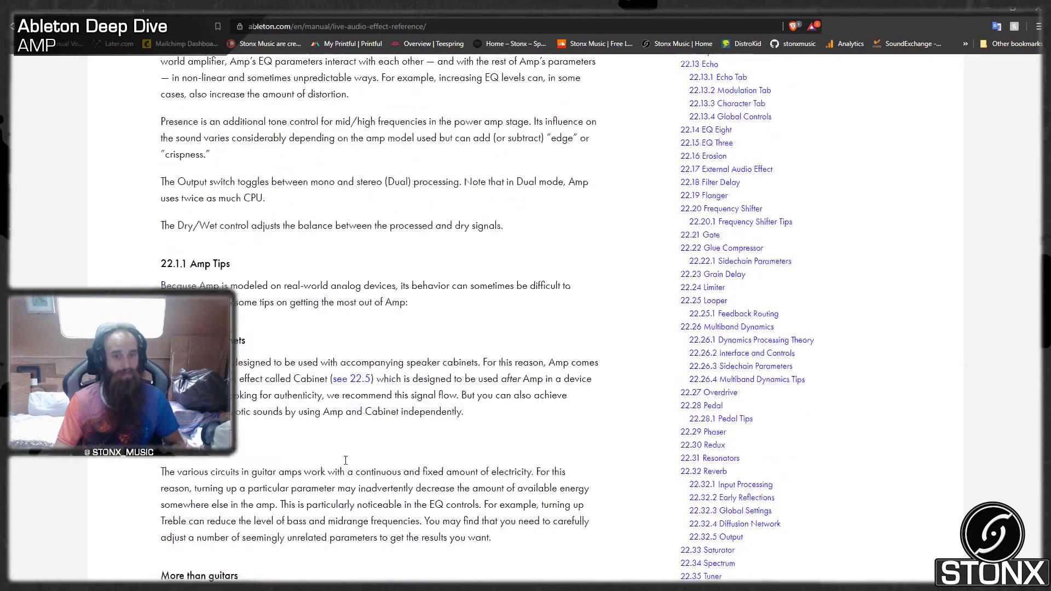
scroll(293, 227, up, 10)
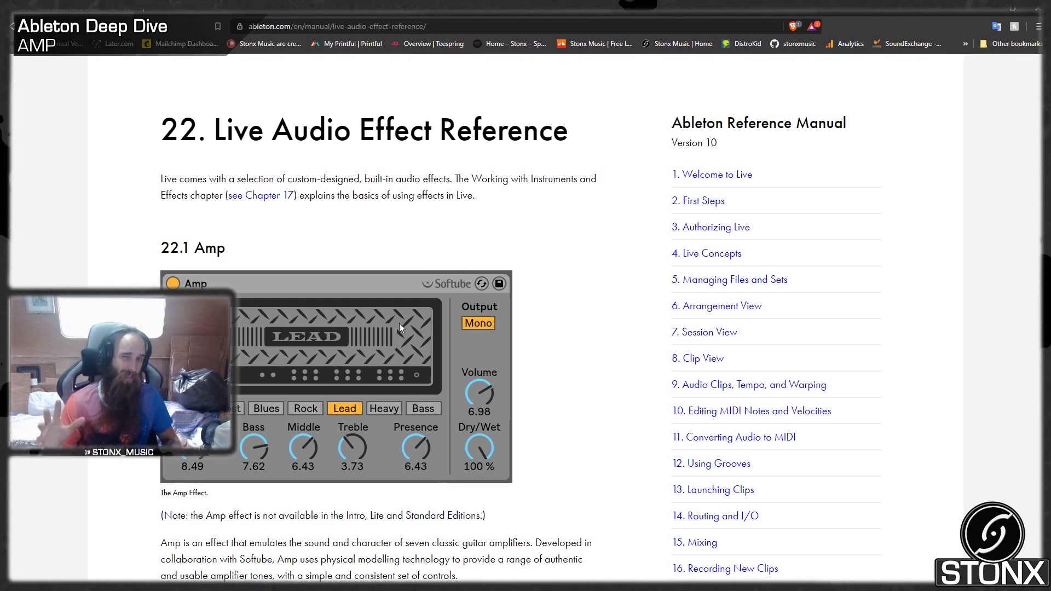
scroll(498, 354, down, 2)
scroll(498, 354, down, 14)
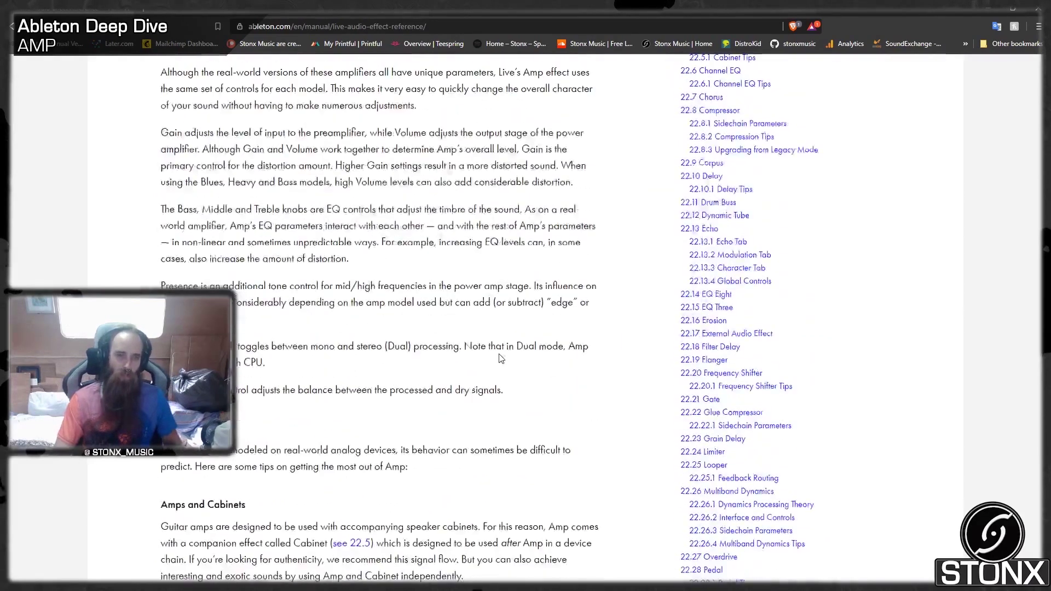
scroll(498, 354, up, 2)
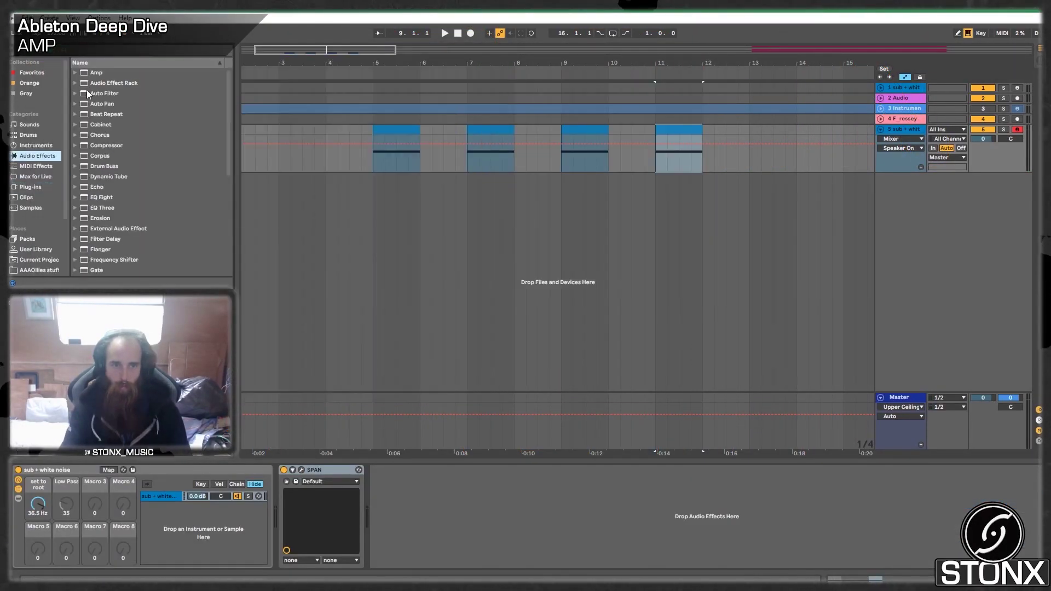
Step: Add the Amp audio effect before SPAN on the sub + white noise track and show the track's device chain
drag(96, 73, 298, 530)
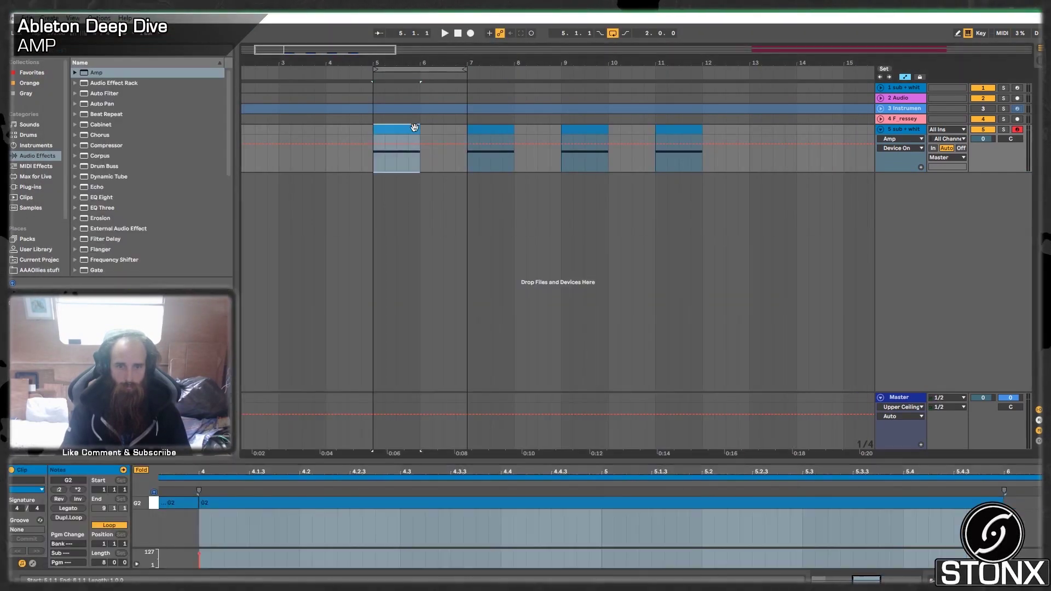
key(shift+Tab)
click(481, 469)
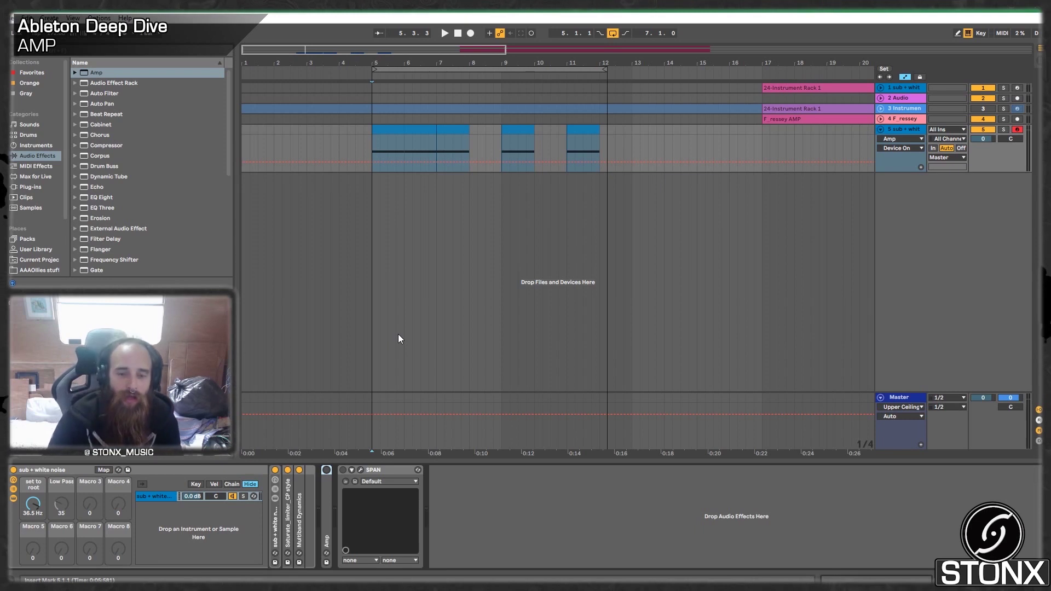
Step: Unfold the nested sub + white noise rack, fold its devices from Operator through Auto Filter and the second saturator, and collapse the outer rack
click(197, 469)
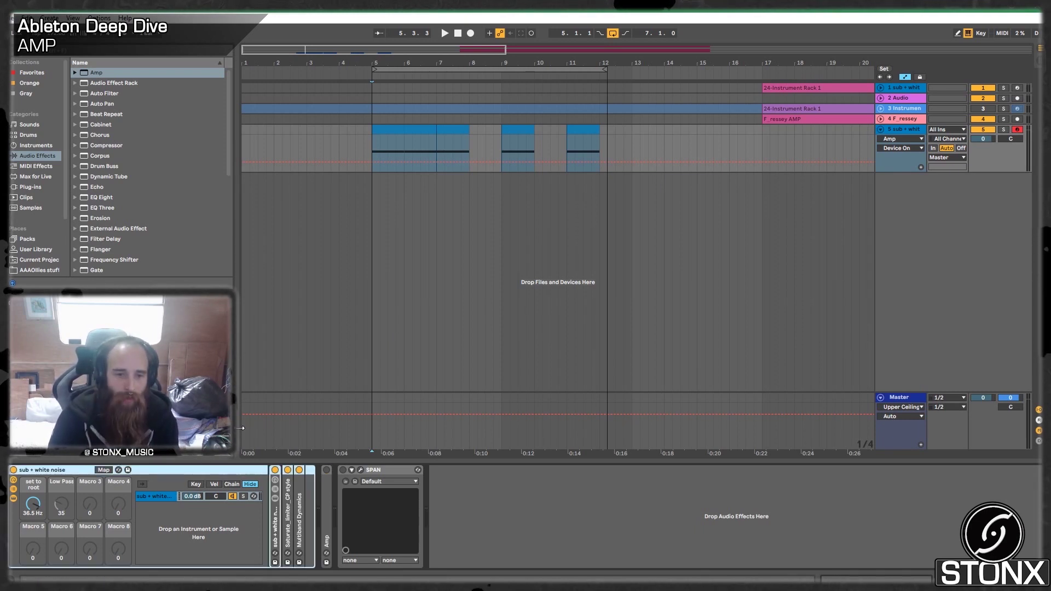
double_click(275, 514)
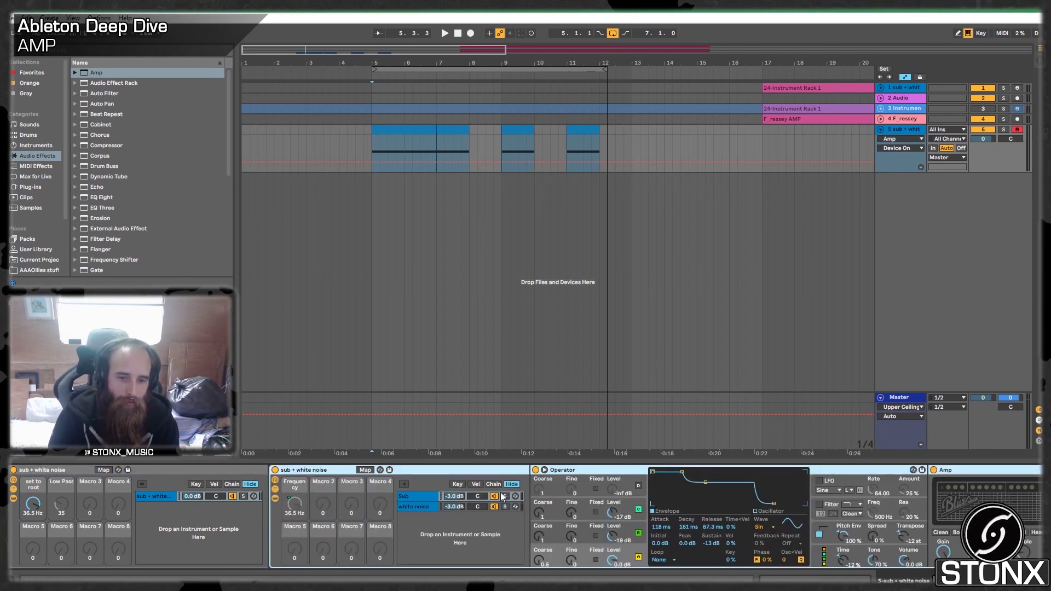
double_click(583, 470)
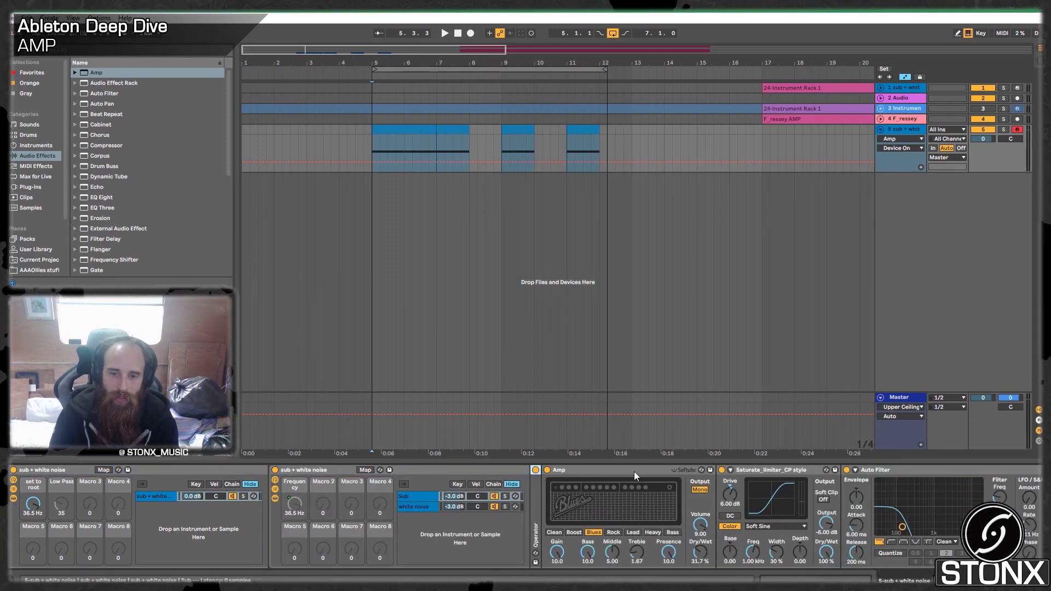
double_click(633, 472)
double_click(601, 472)
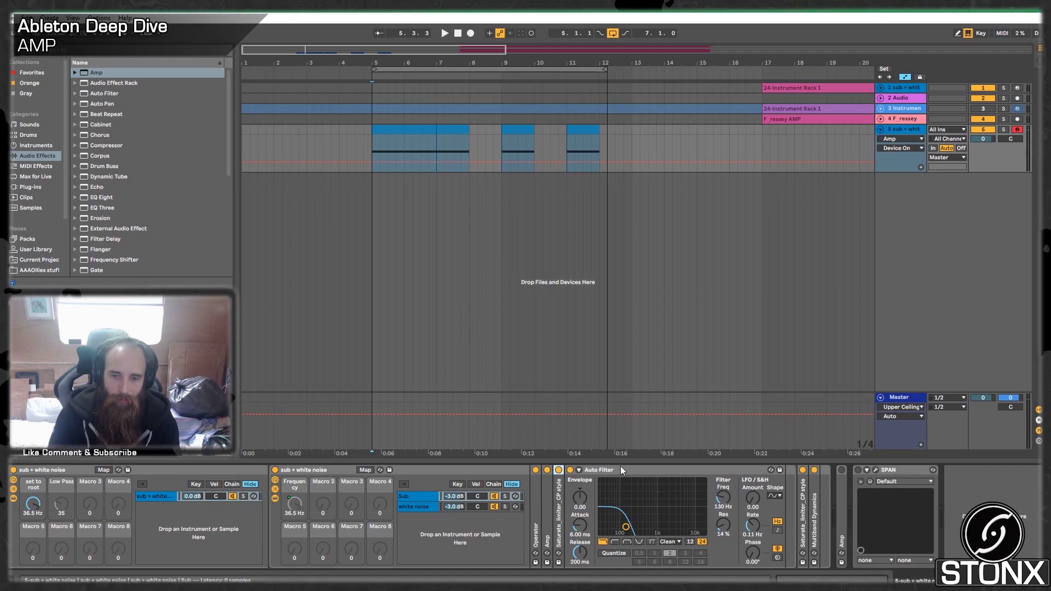
double_click(621, 470)
double_click(597, 508)
double_click(663, 471)
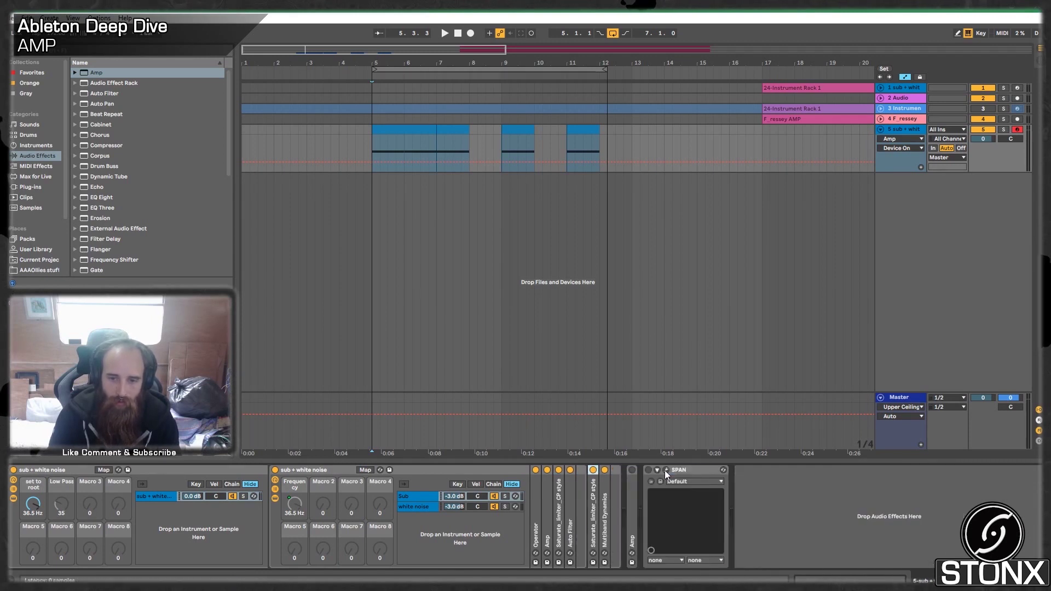
double_click(195, 471)
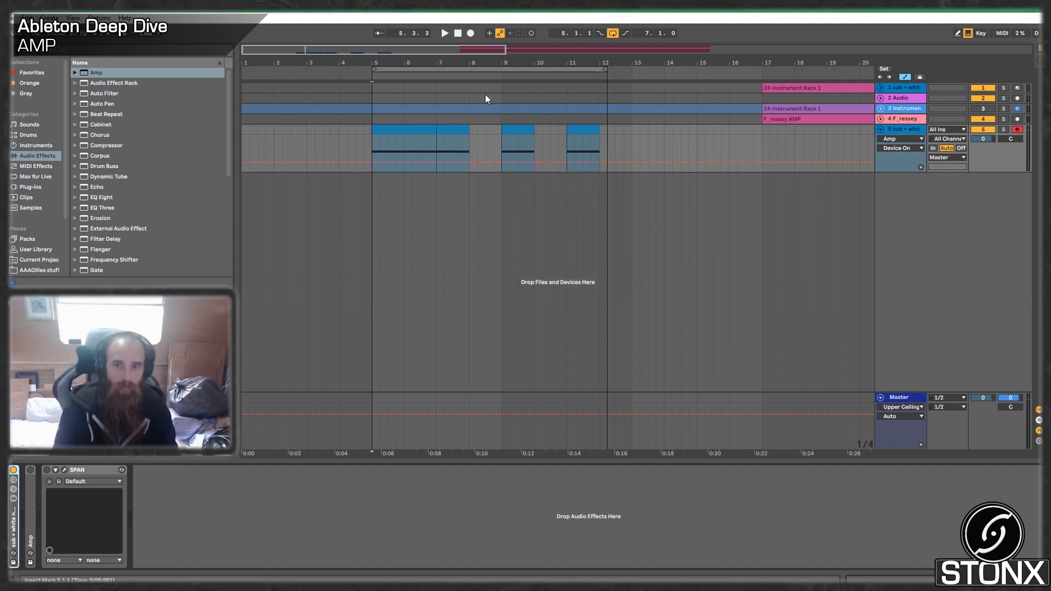
Step: Play the first clip on the sub + white noise track briefly and stop playback
click(386, 144)
key(space)
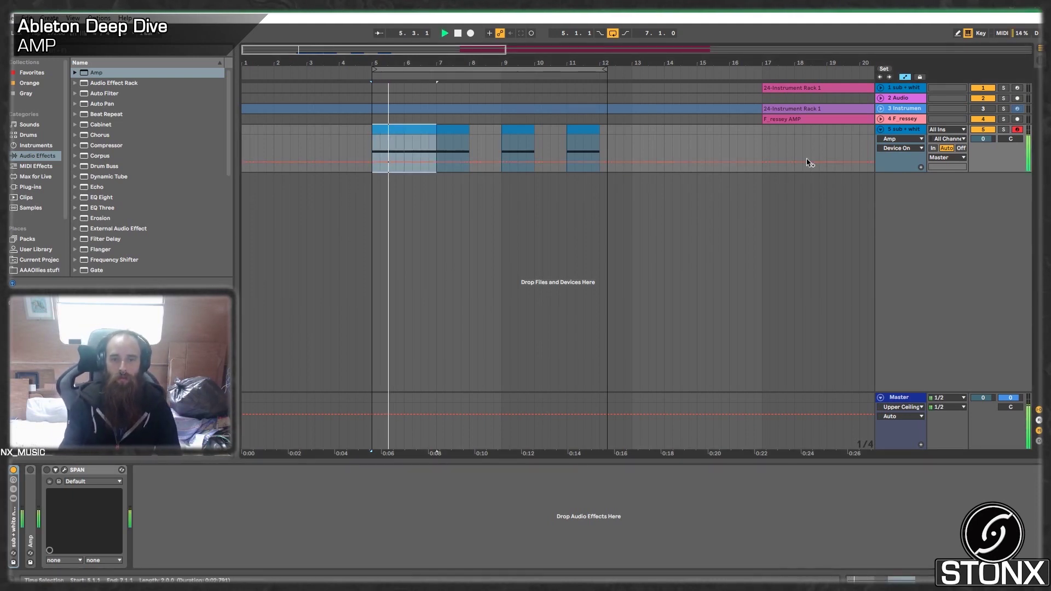
key(space)
Step: Switch on SPAN, open its analyzer window, and play the clip to view the clean sub's spectrum
click(47, 470)
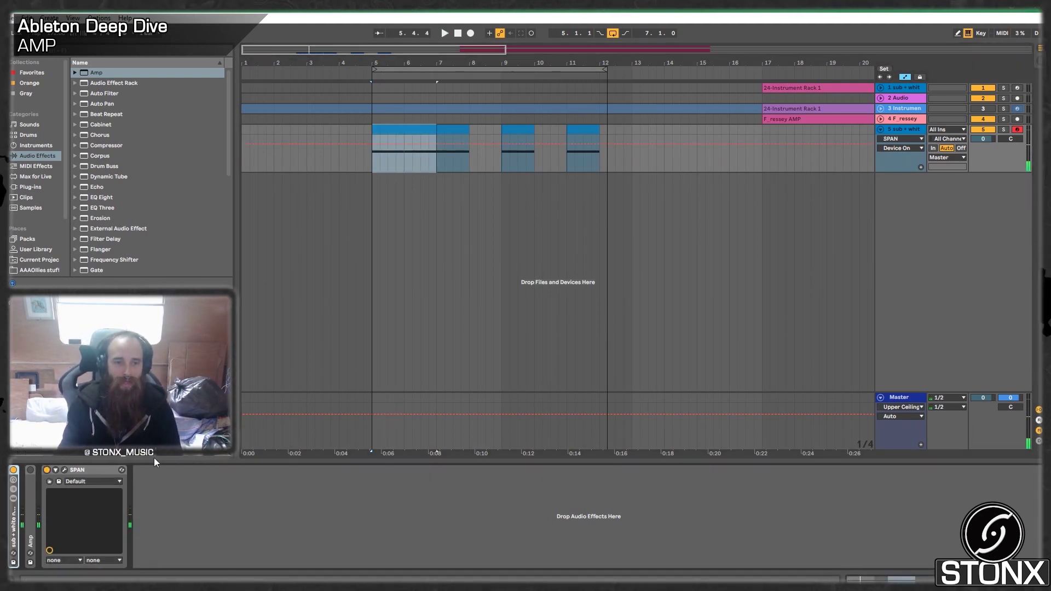
click(64, 471)
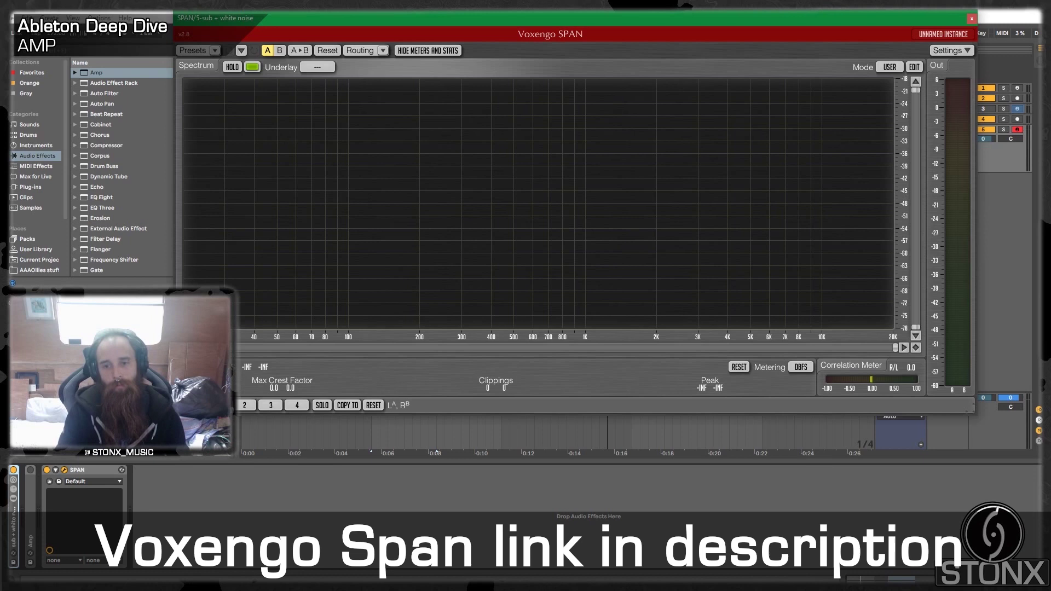
key(space)
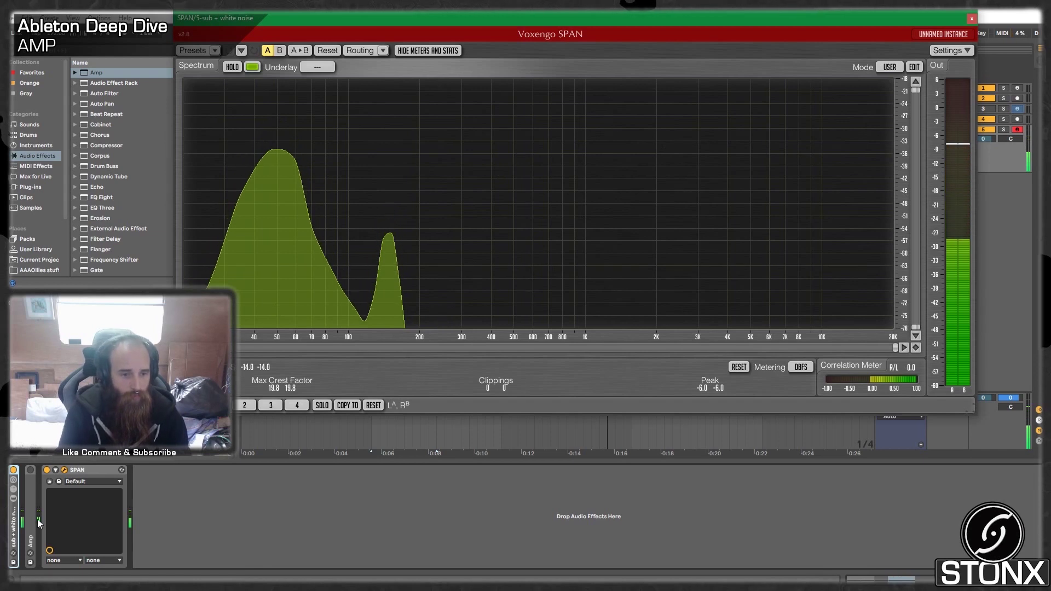
key(space)
Step: Unfold and enable the Amp device, step through its amp models from Clean to Lead, and settle on Bass
click(25, 507)
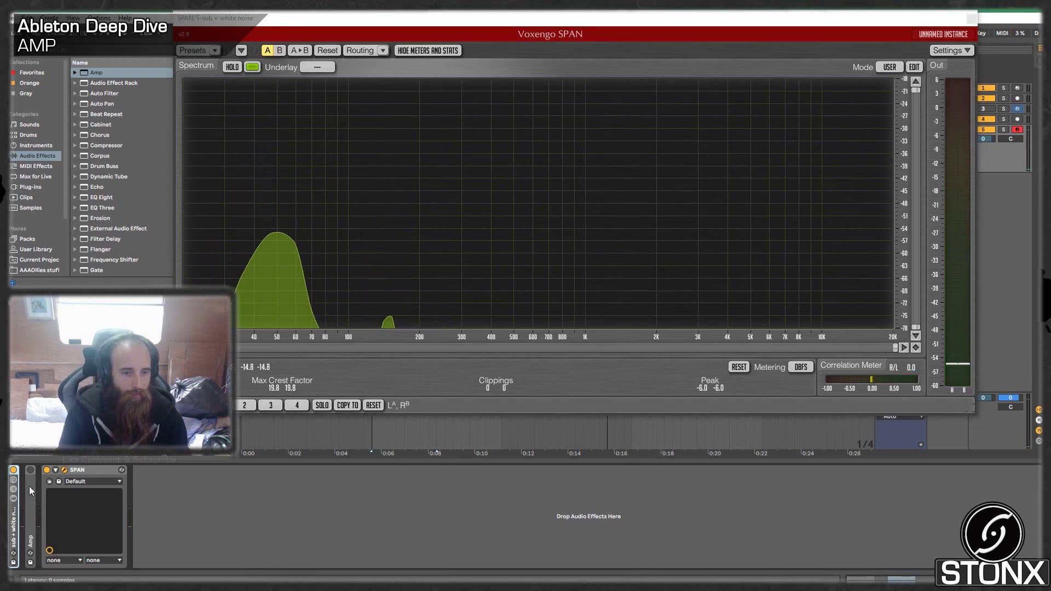
double_click(29, 490)
click(36, 532)
click(57, 532)
click(78, 533)
click(95, 532)
click(115, 533)
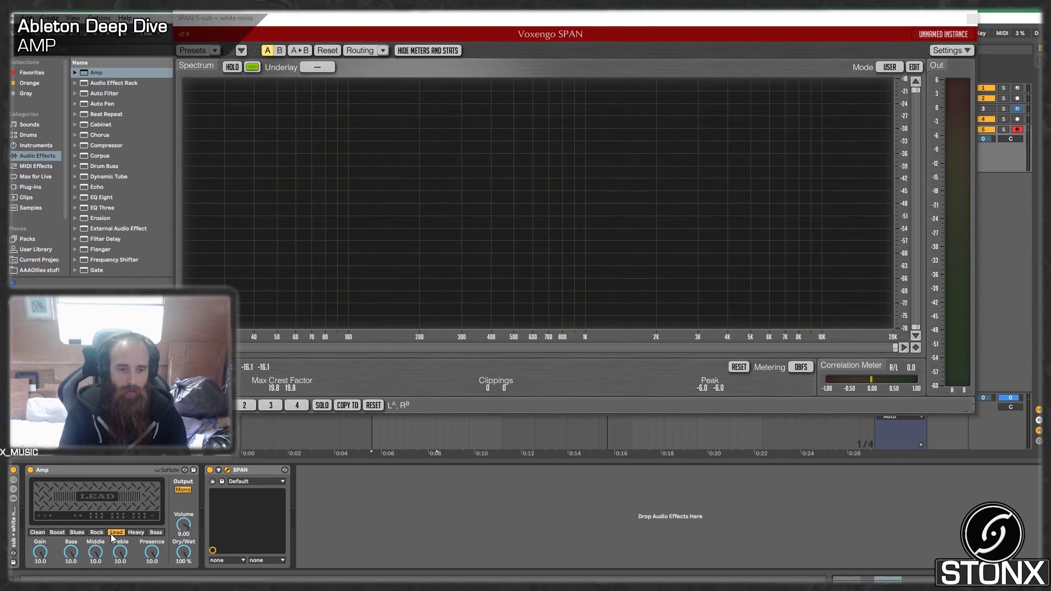
click(155, 532)
click(62, 556)
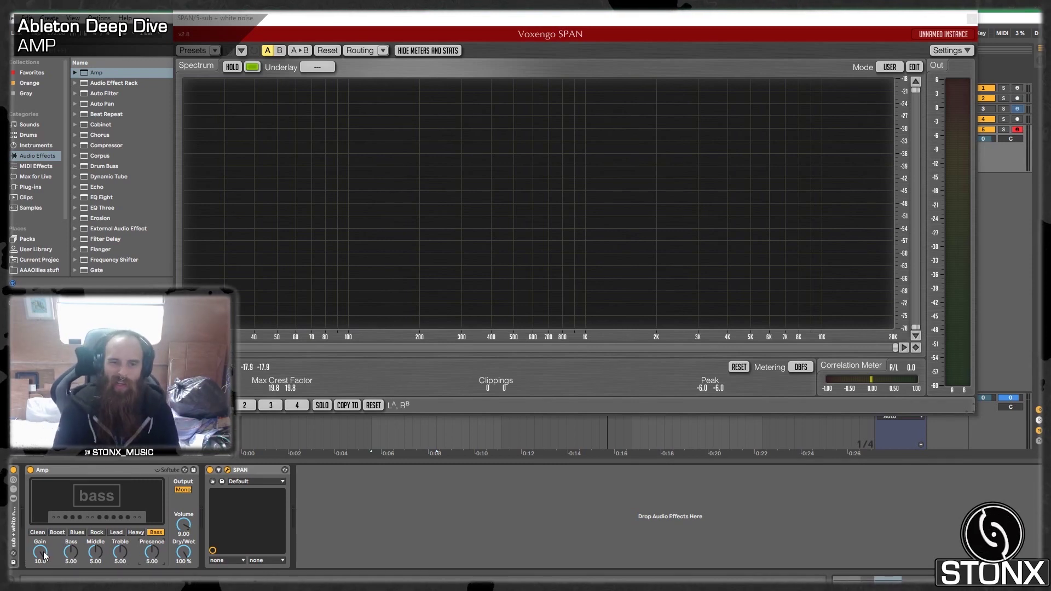
Step: Switch to GIMP and repeatedly show and hide the "sub amp on" layer to compare its spectrum with the Sub clean layer
mouse_move(387, 567)
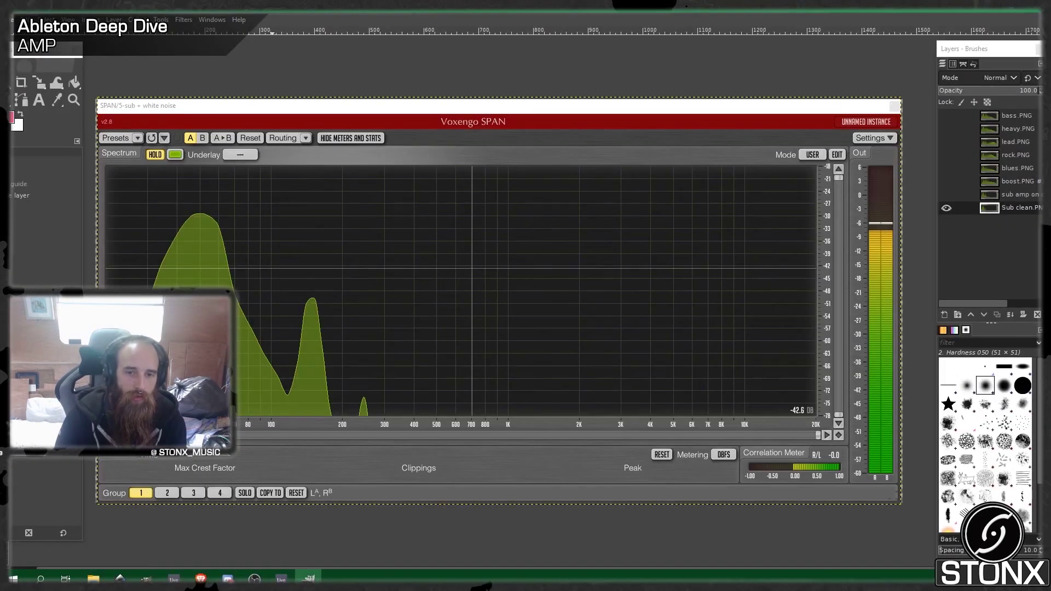
click(309, 578)
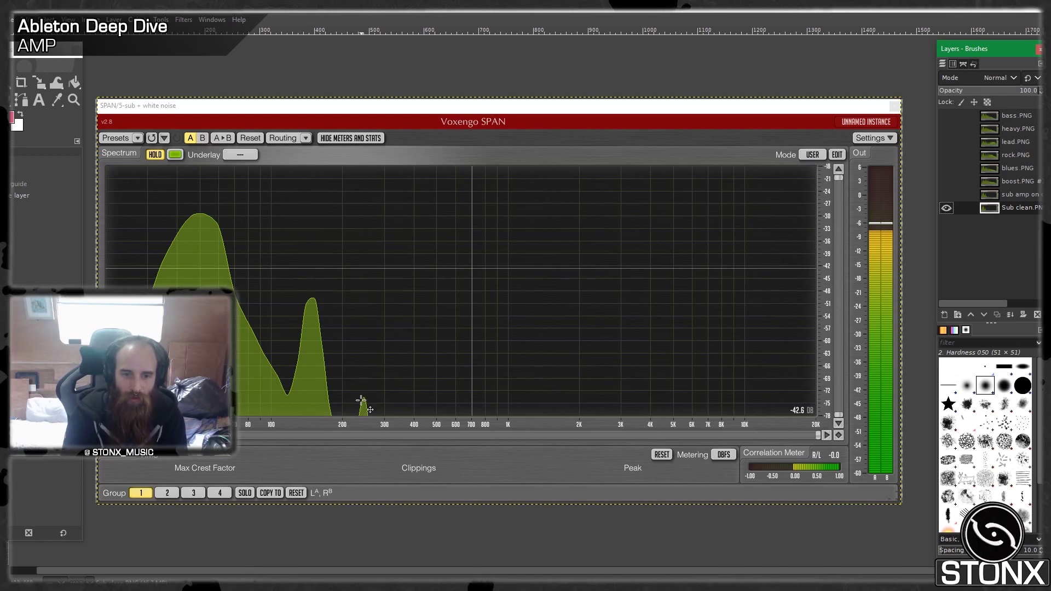
click(946, 194)
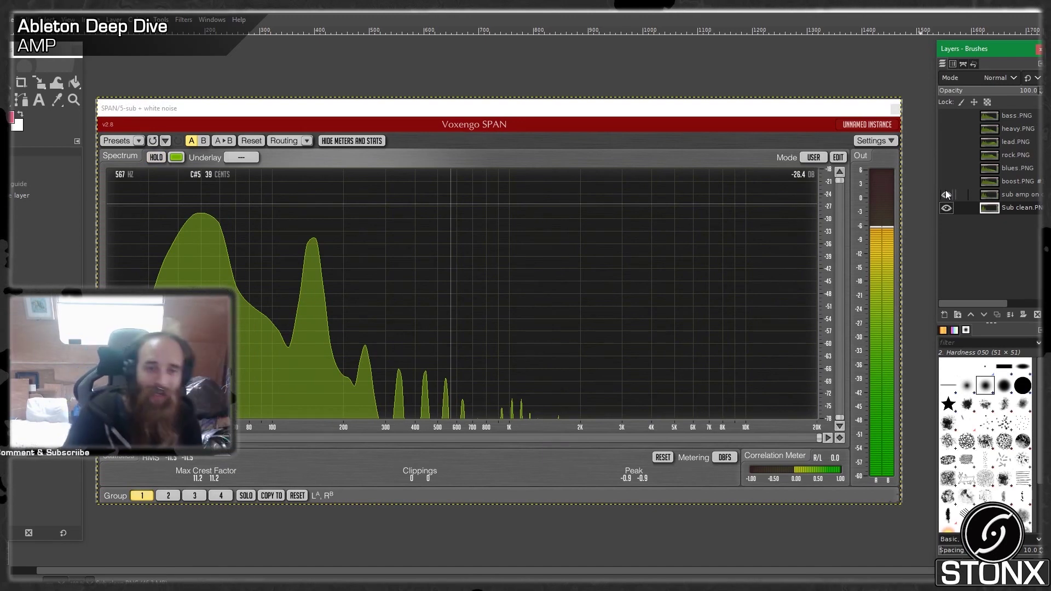
click(946, 193)
click(946, 193)
click(946, 193)
click(946, 192)
click(947, 193)
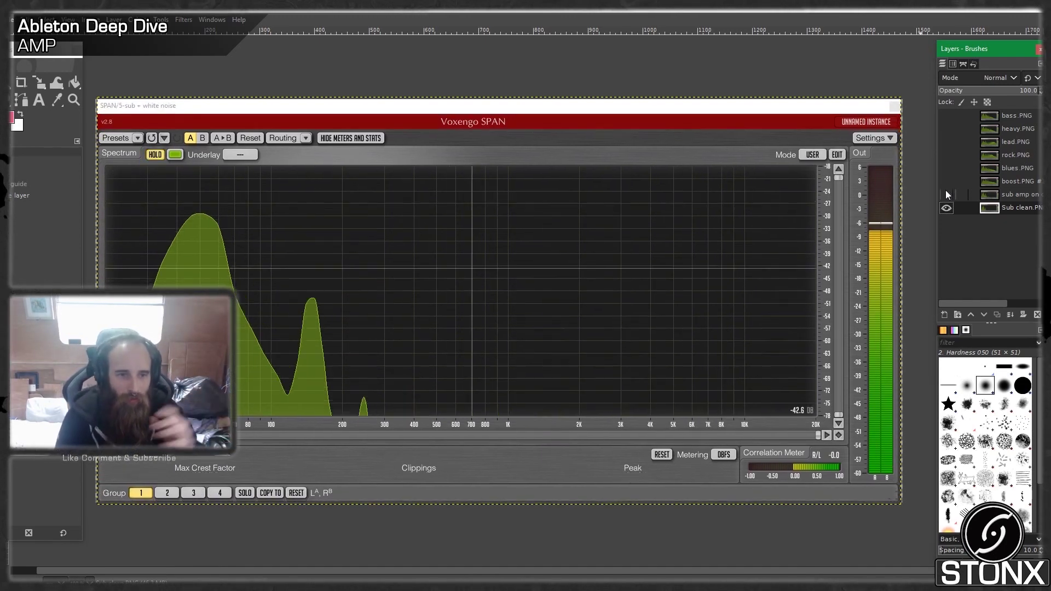
Step: Toggle the "sub amp on" layer's visibility several more times to examine the harmonics against the Sub clean layer
click(946, 193)
click(946, 193)
click(946, 193)
click(946, 193)
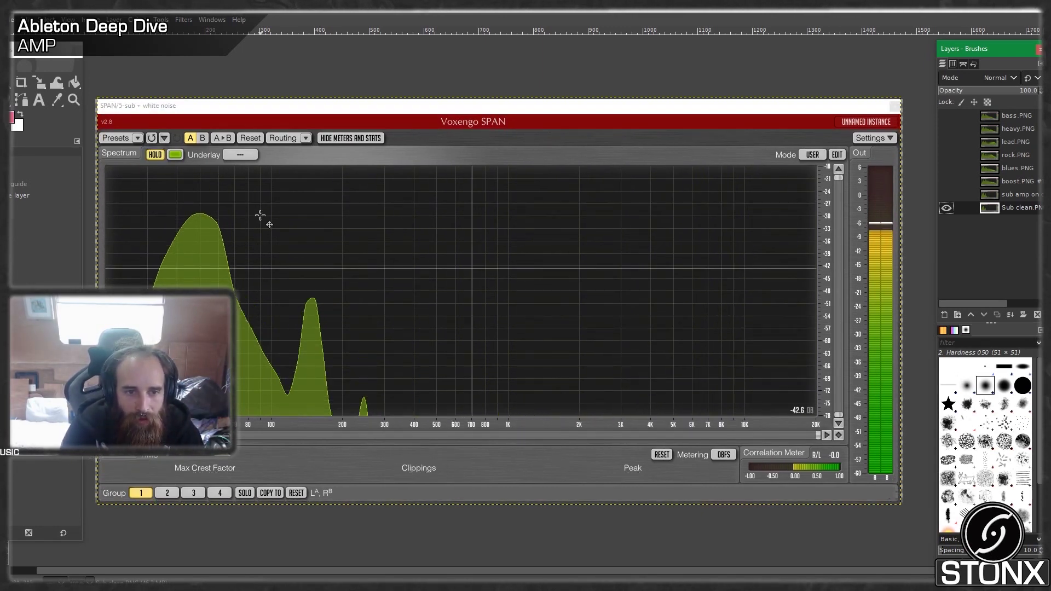
click(947, 195)
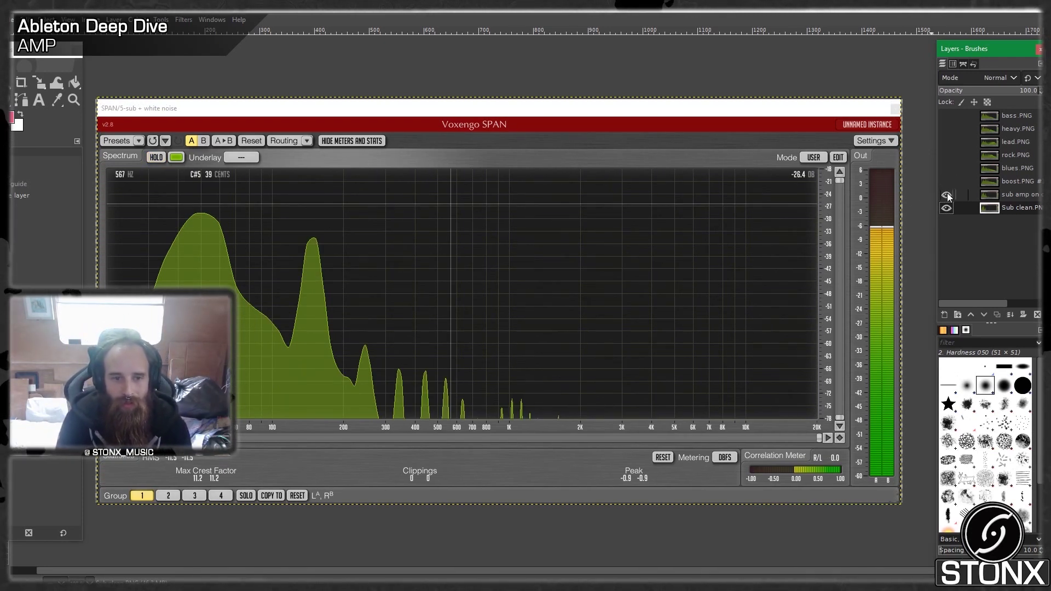
click(947, 195)
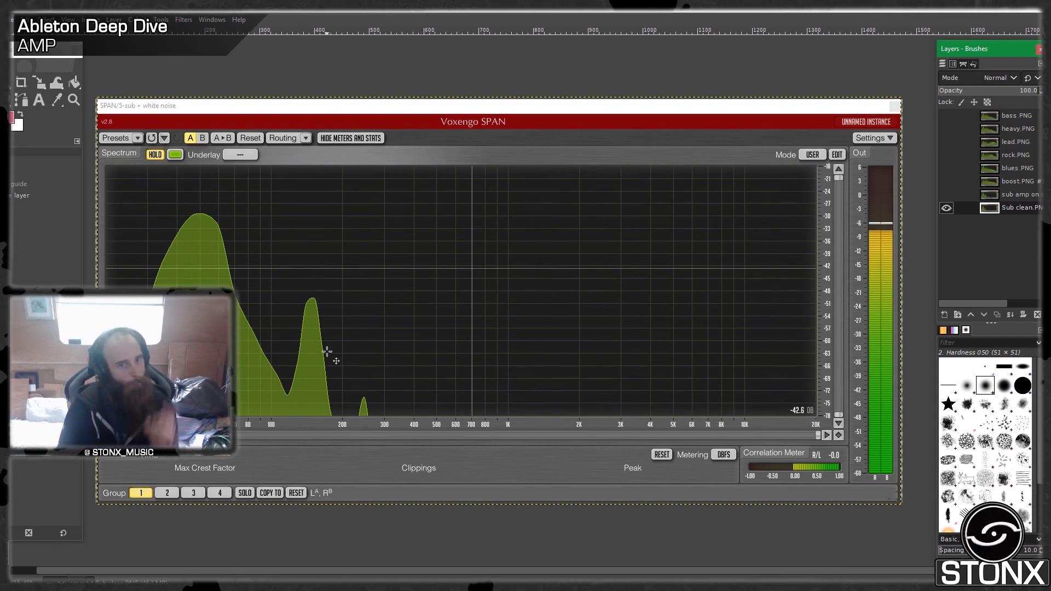
click(947, 195)
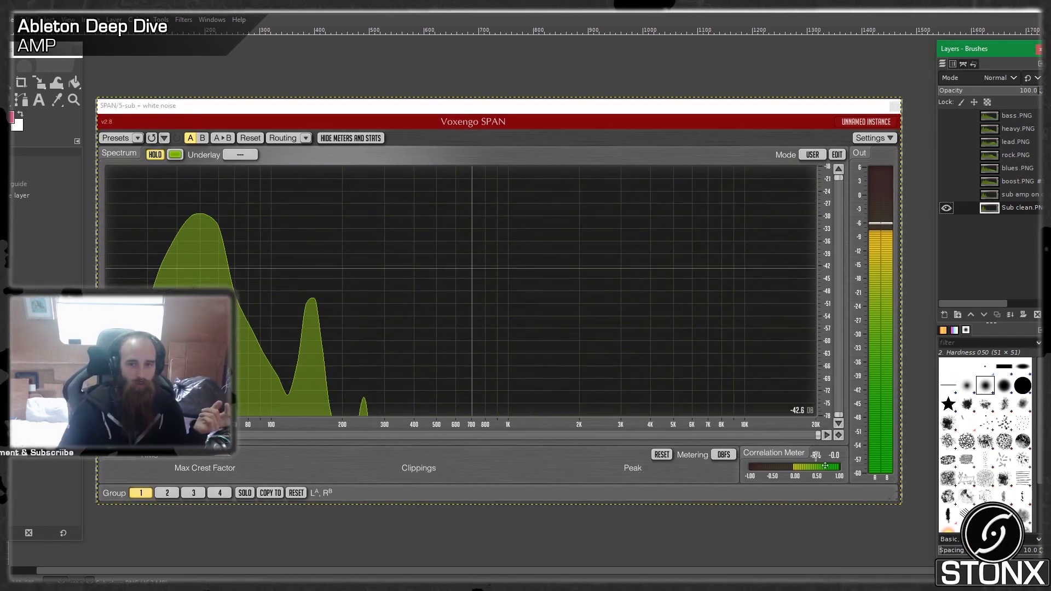
Step: Switch to Ableton Live, set Amp to the Clean model, and bypass and re-enable it during playback to compare spectra in SPAN
click(281, 579)
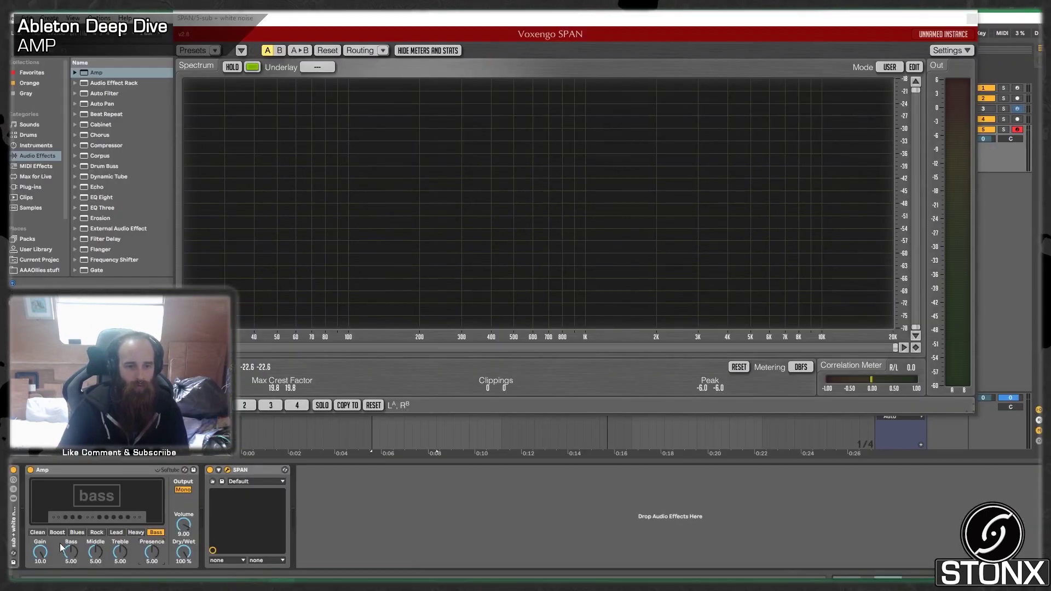
click(35, 533)
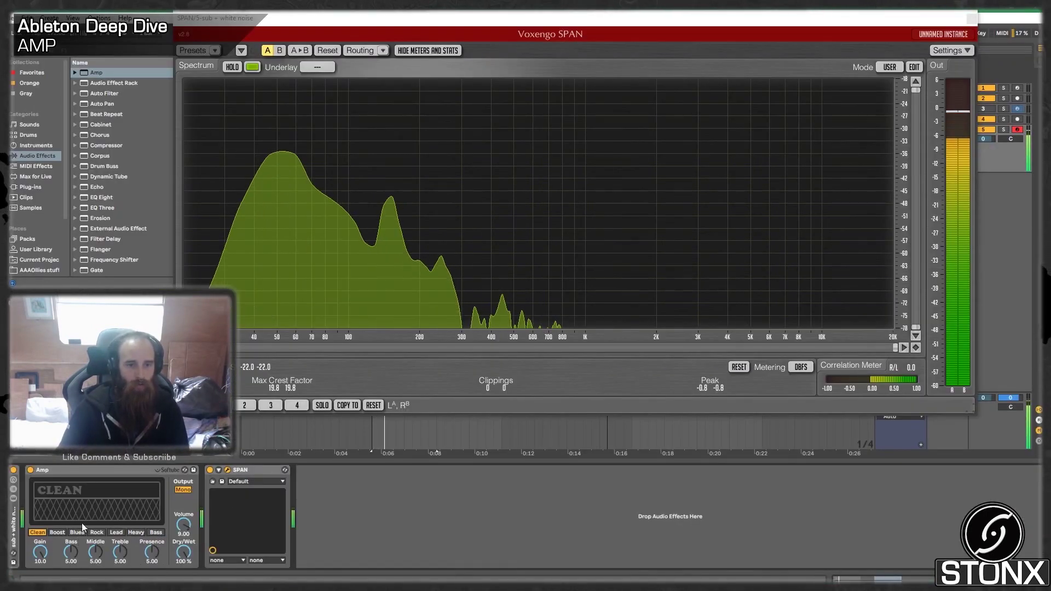
click(30, 470)
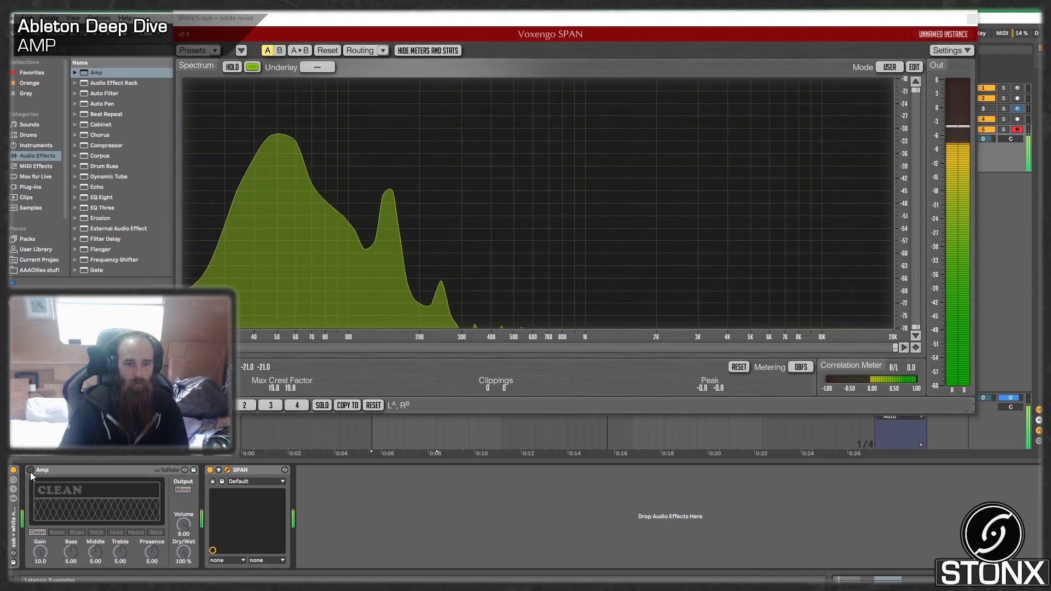
click(30, 470)
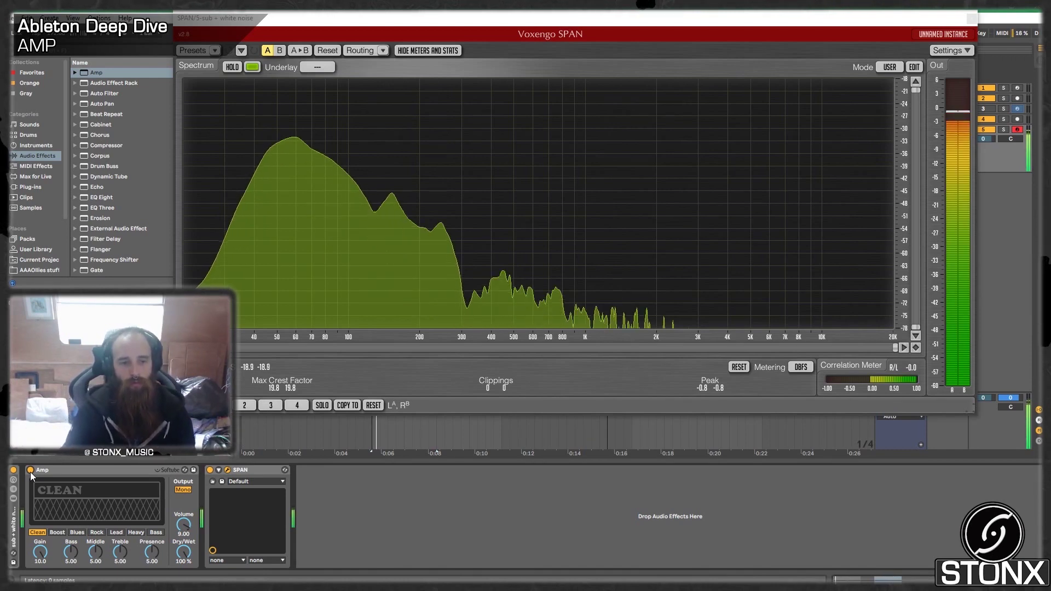
click(30, 470)
click(31, 471)
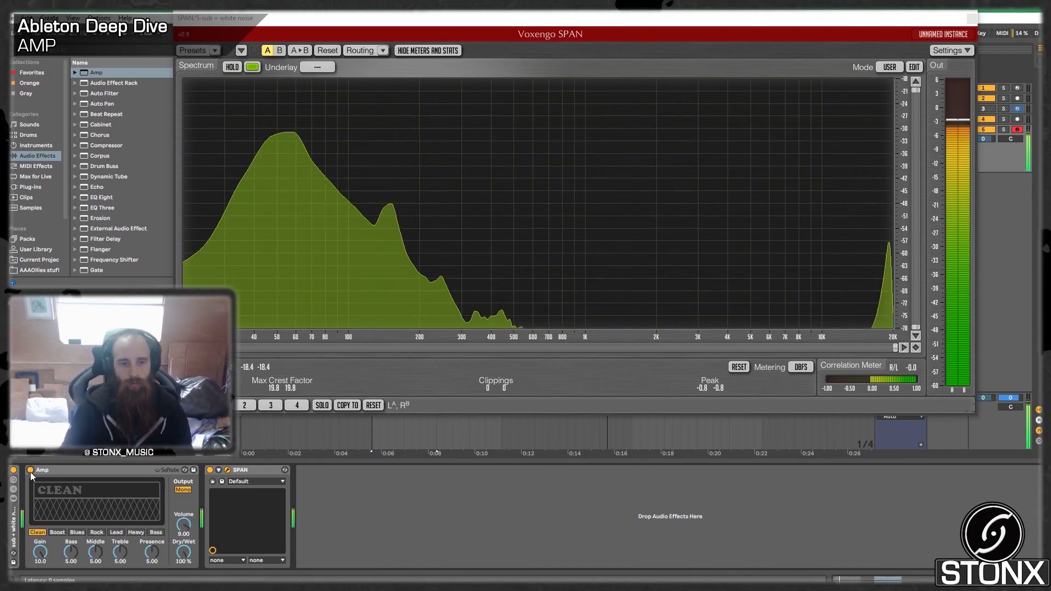
key(space)
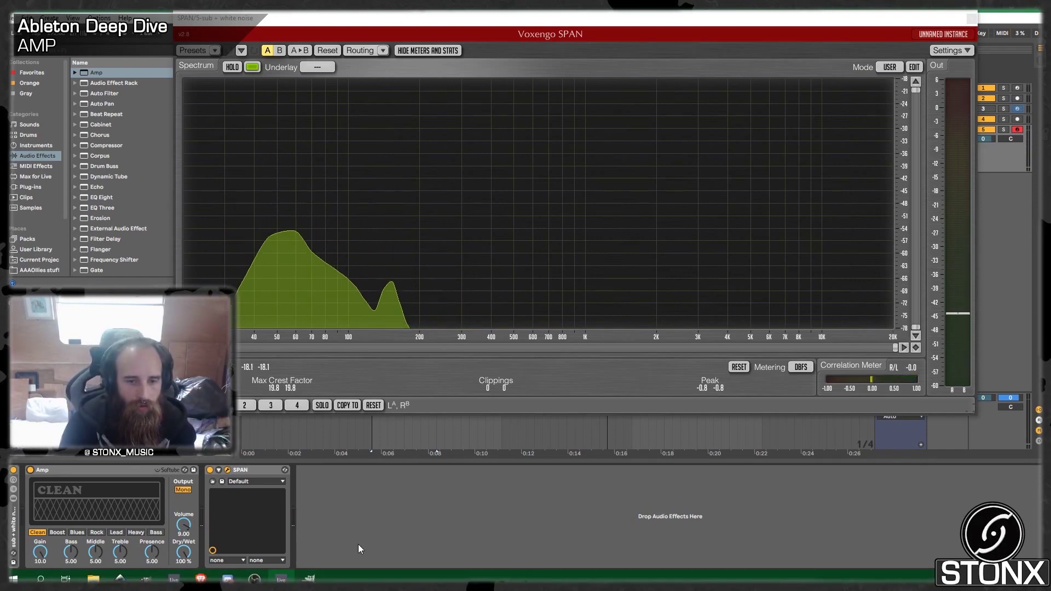
Step: Switch to GIMP, view the "sub amp on" layer, and replace it with the boost.PNG layer
click(309, 579)
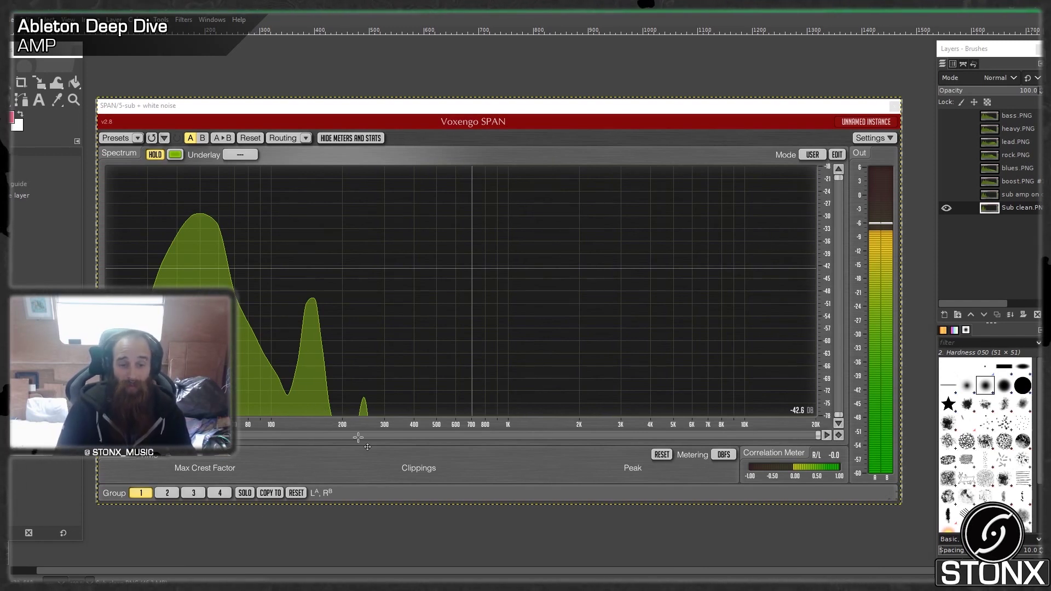
click(946, 195)
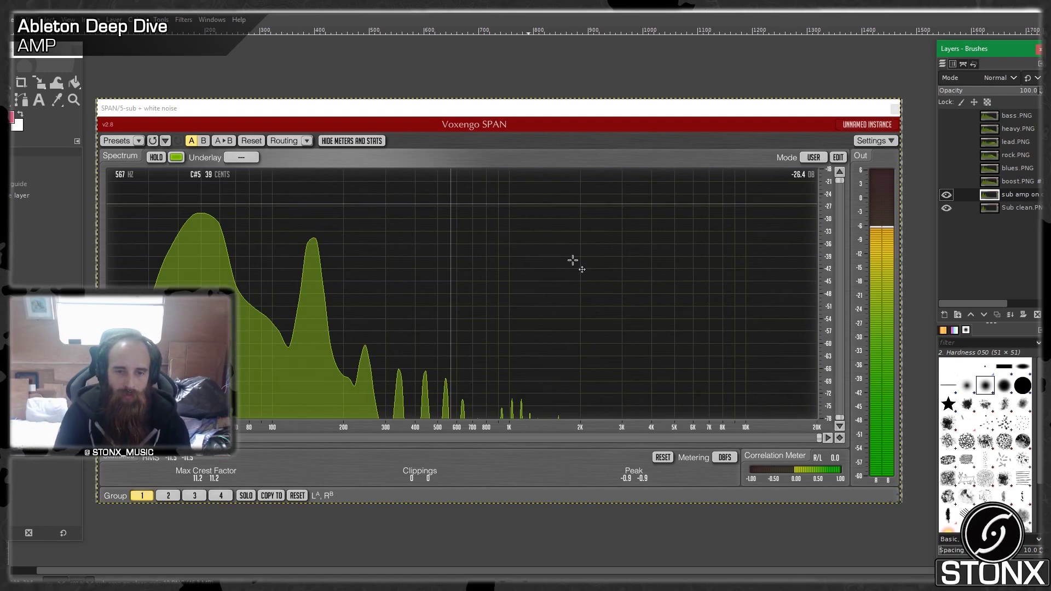
click(946, 195)
click(946, 182)
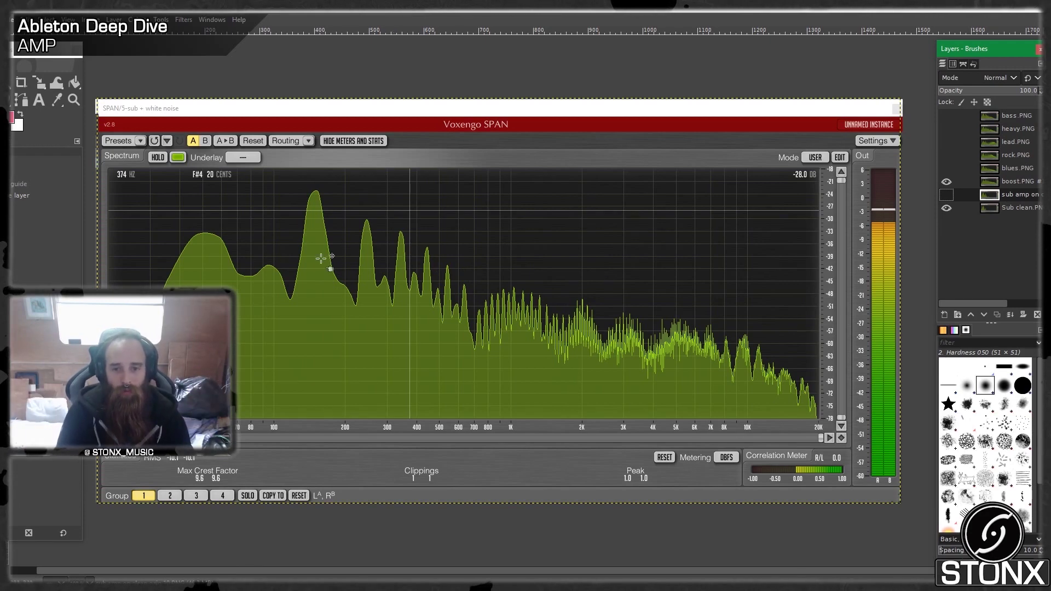
Step: Switch to Ableton Live, play the clip through Amp's Boost model, bypass and re-enable Amp to compare, and stop playback
mouse_move(364, 590)
click(282, 579)
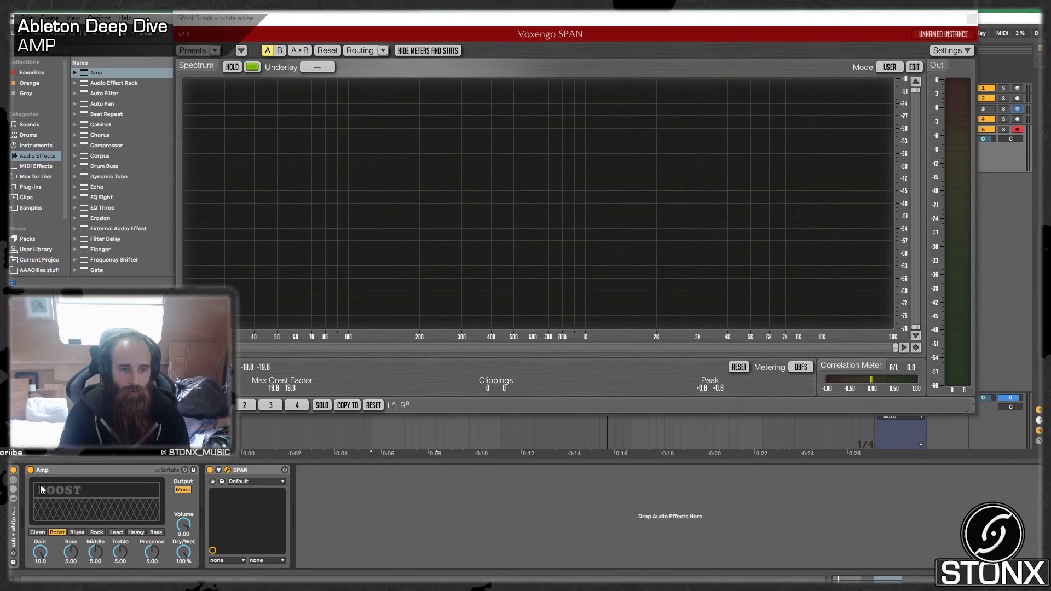
key(space)
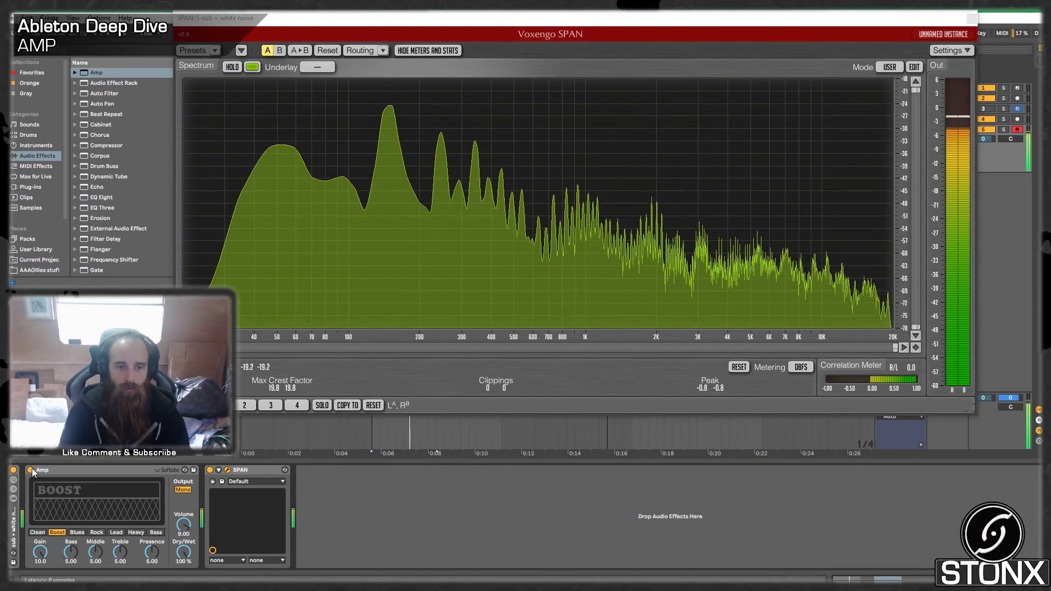
click(30, 470)
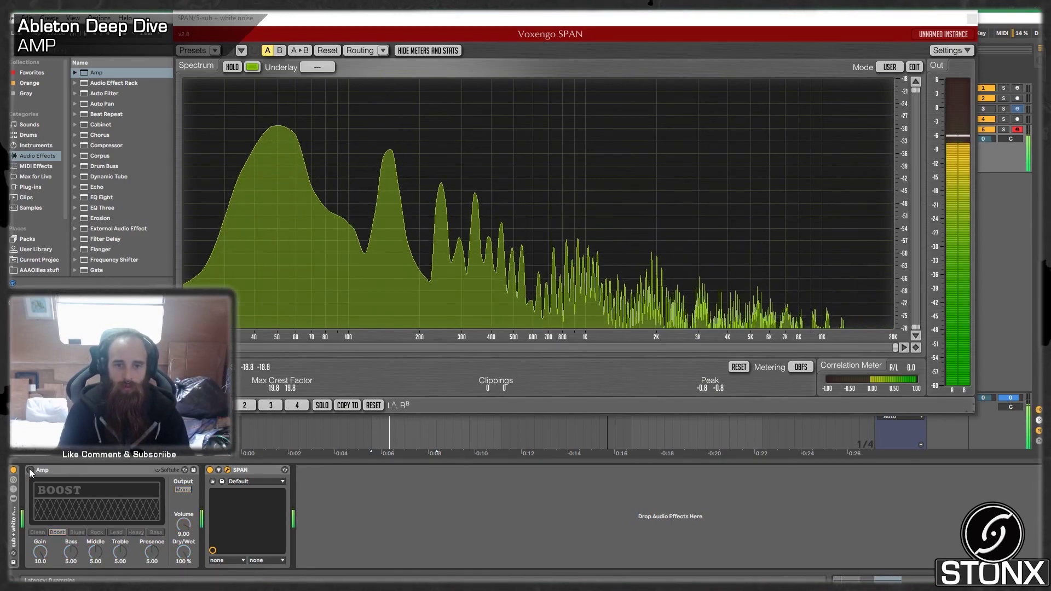
click(30, 470)
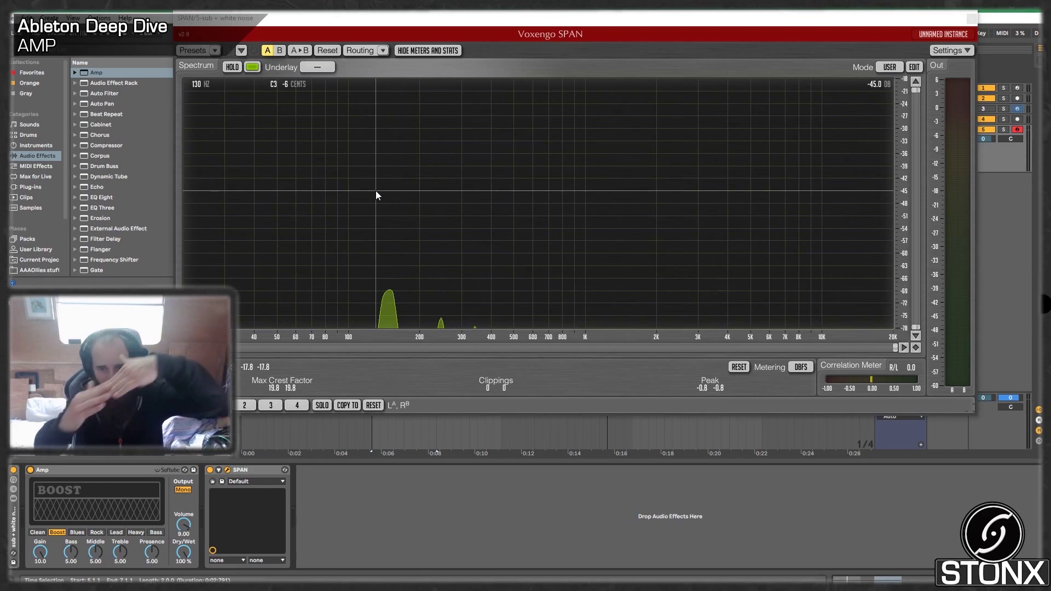
key(space)
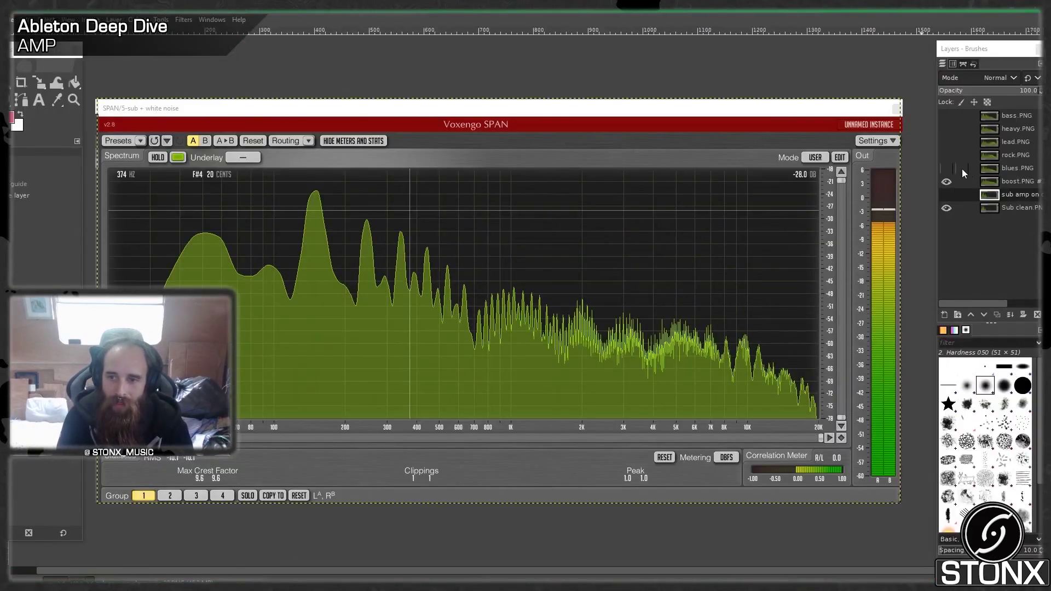
Step: Alternate the visibility of the blues.PNG and boost.PNG layers in GIMP to compare their spectra, ending with blues.PNG shown
click(945, 170)
click(947, 182)
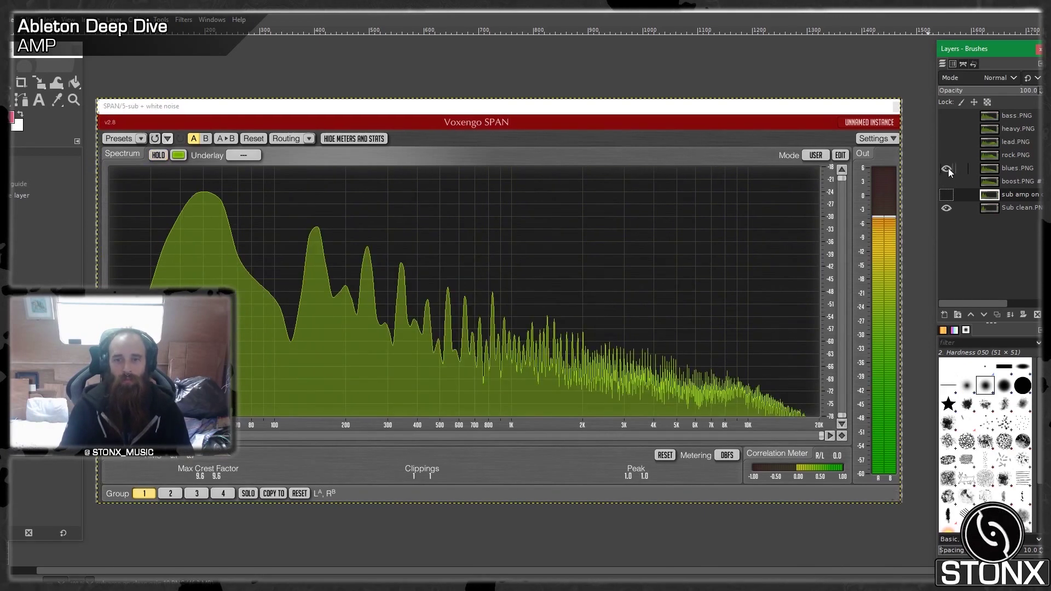
click(947, 170)
click(945, 183)
click(945, 183)
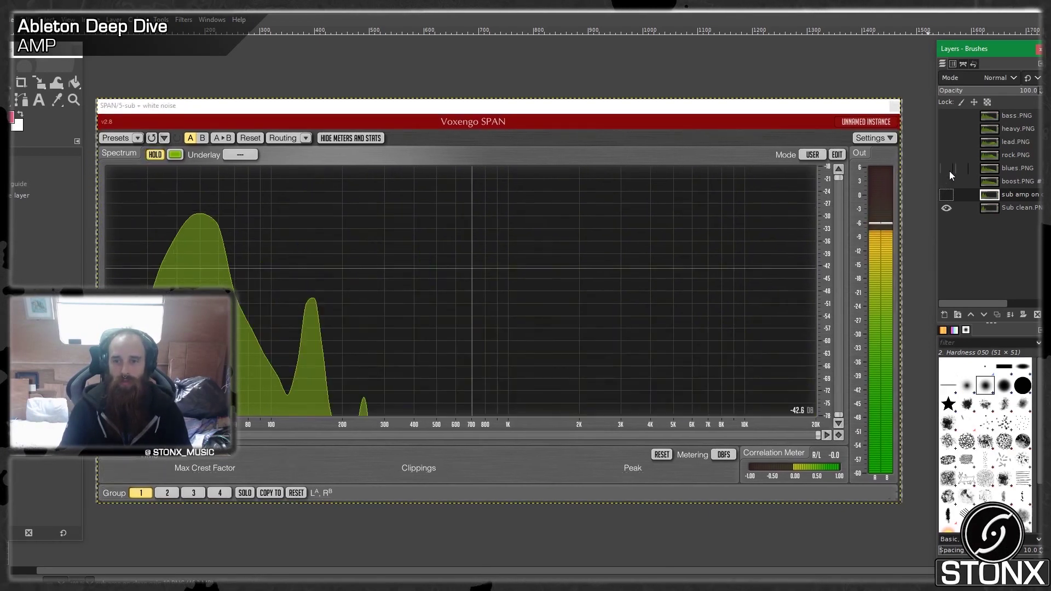
click(950, 171)
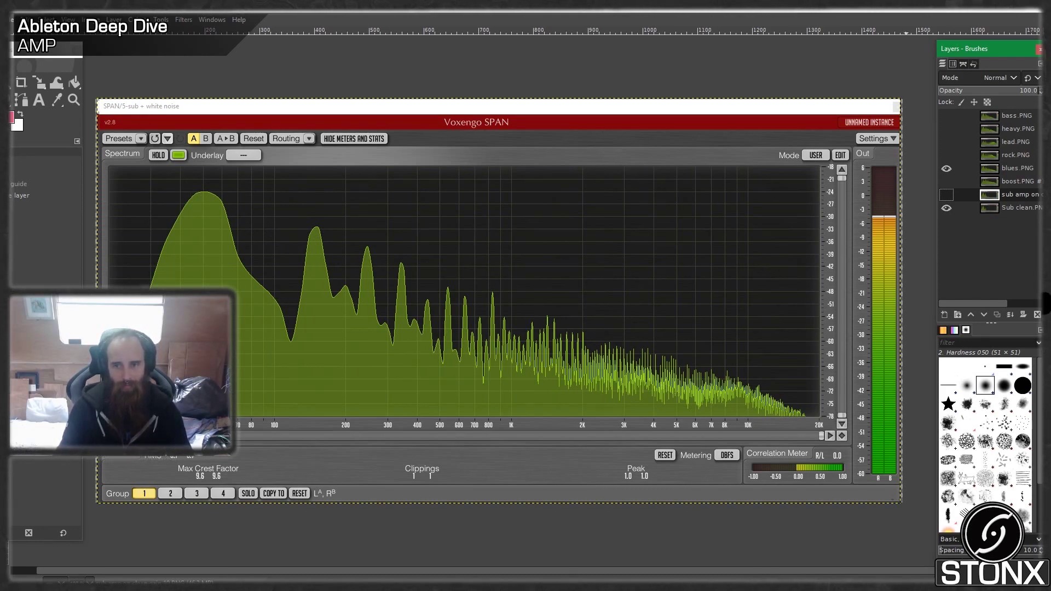
click(947, 171)
click(946, 181)
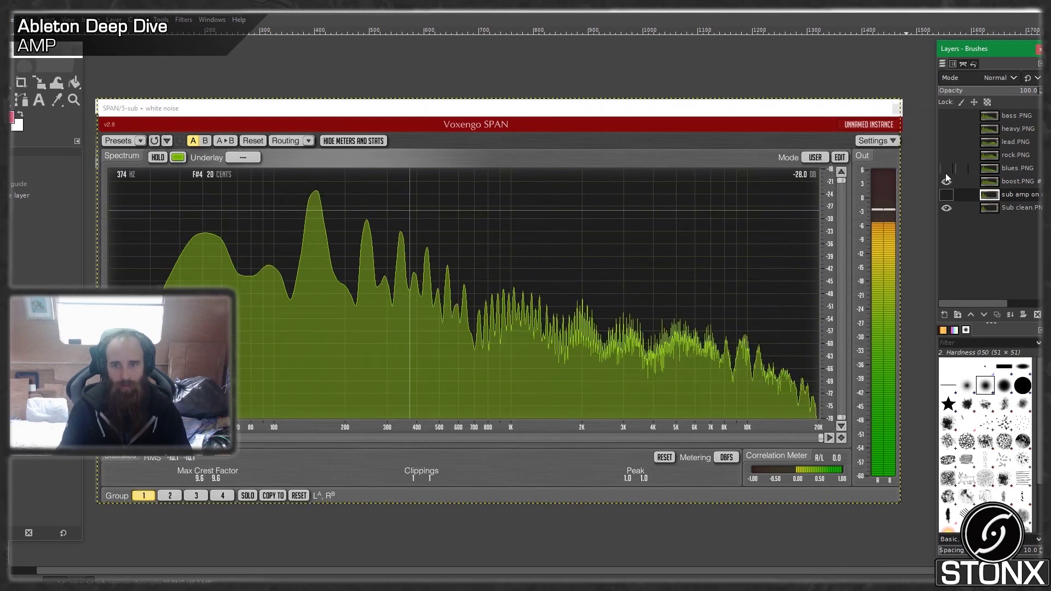
click(1017, 186)
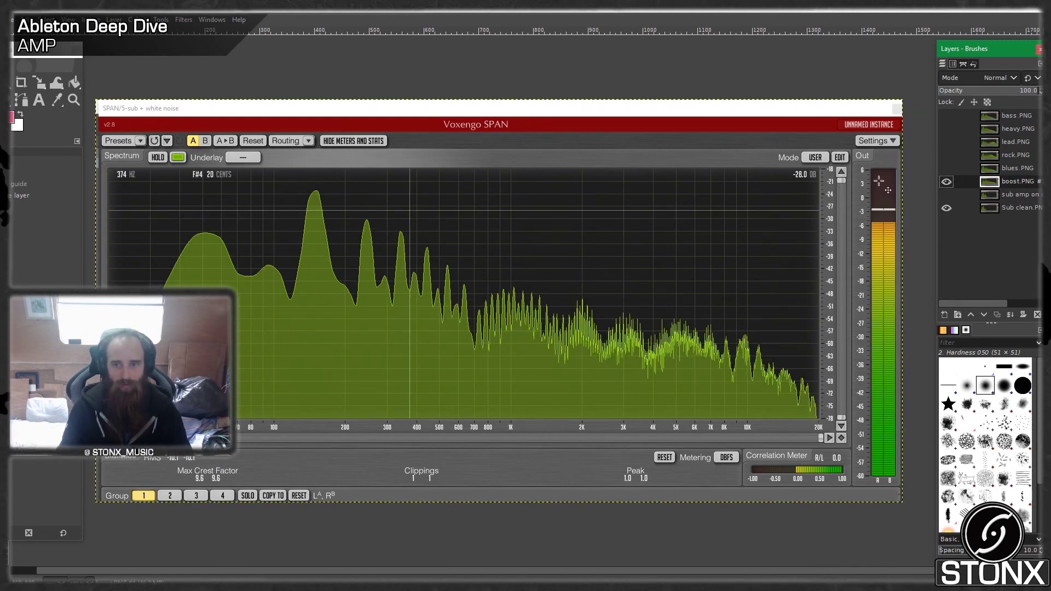
click(947, 169)
click(947, 181)
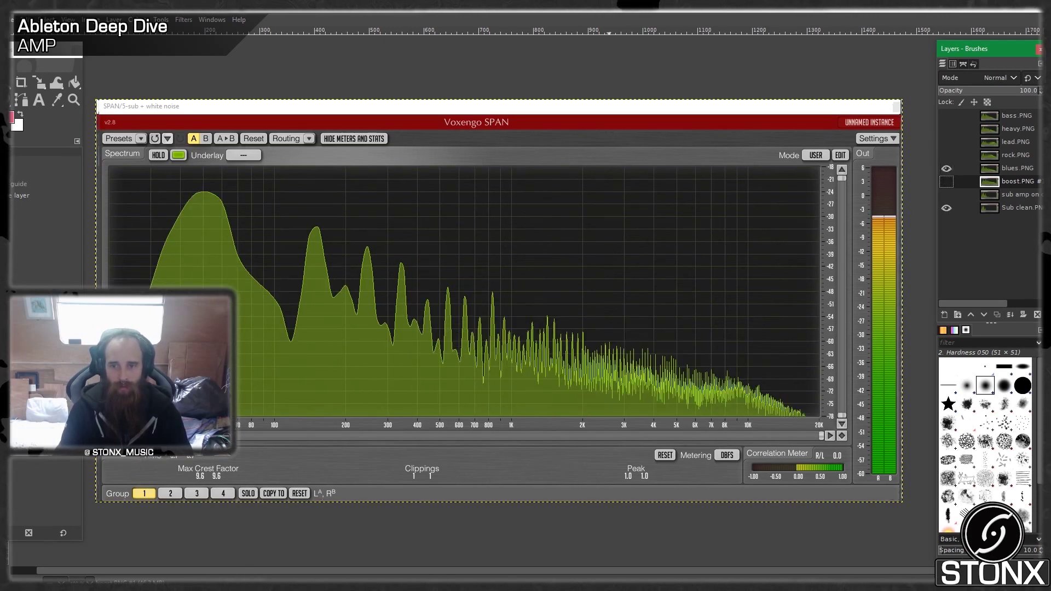
Step: Switch to Ableton Live, set Amp to the Blues model, and play the clip while bypassing and re-enabling Amp
key(alt+Tab)
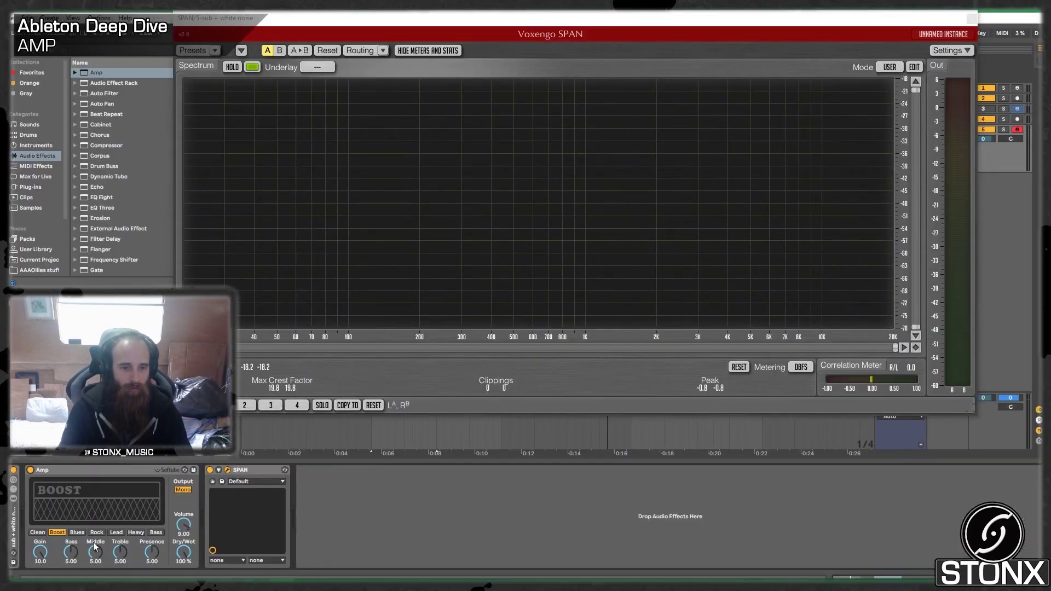
click(81, 533)
key(space)
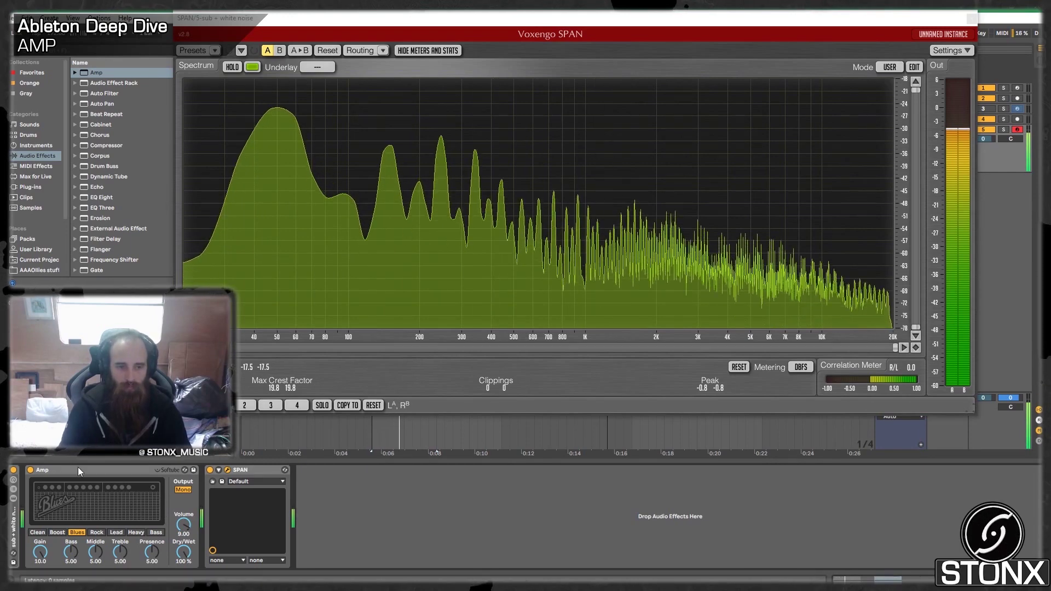
click(31, 471)
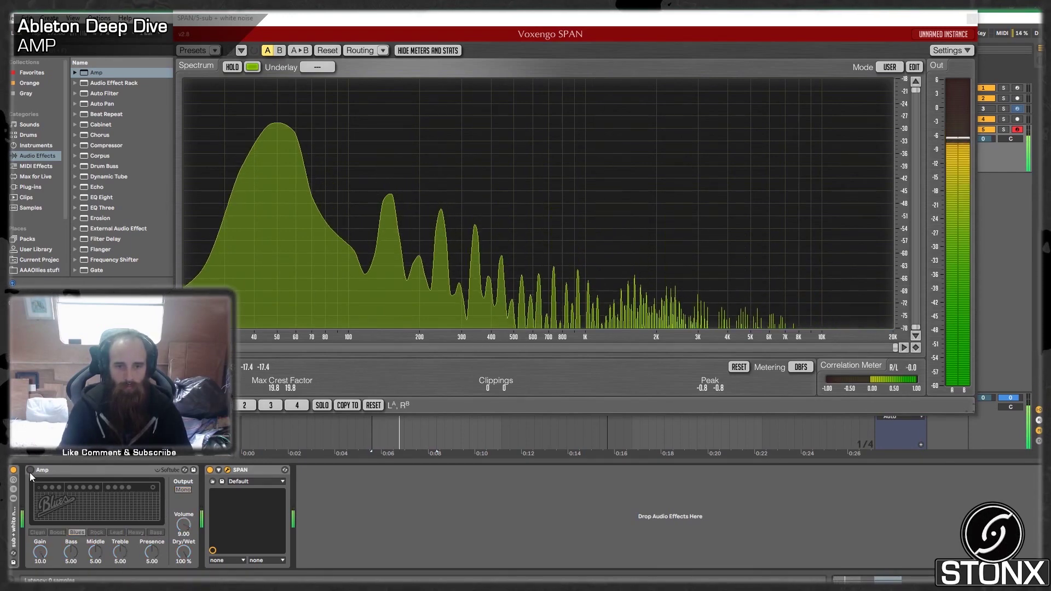
click(30, 471)
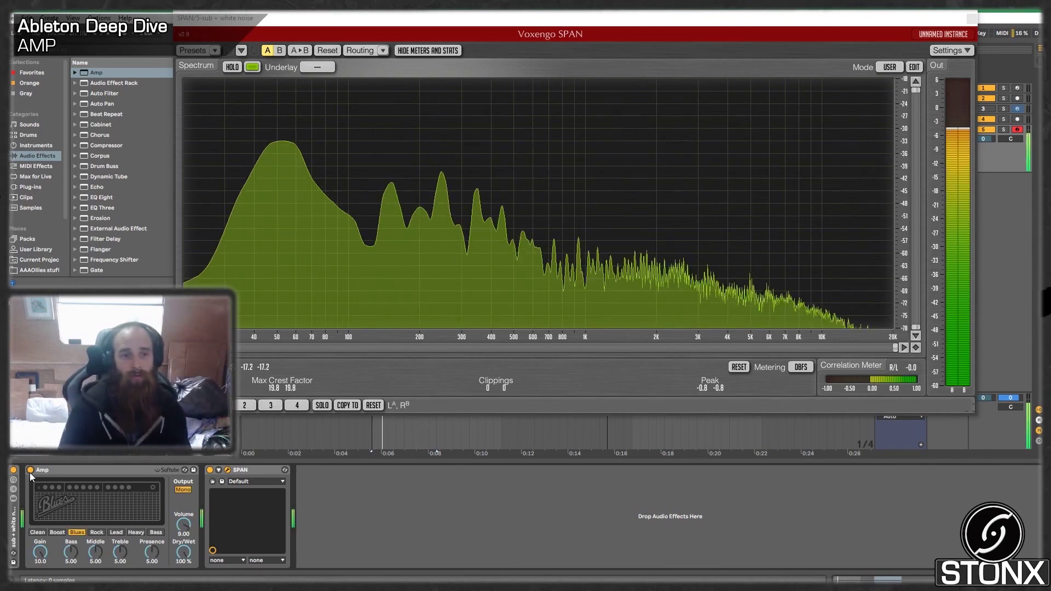
Step: Add Auto Filter after SPAN, set its notch filter's circuit to OSR, and sweep the cutoff frequency during playback
click(111, 83)
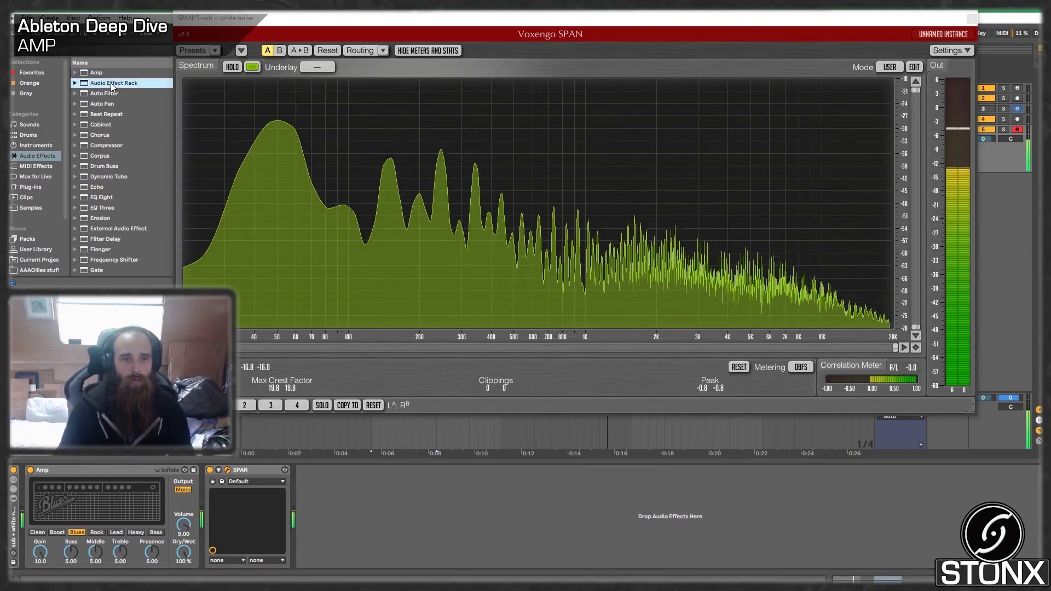
drag(104, 96, 384, 518)
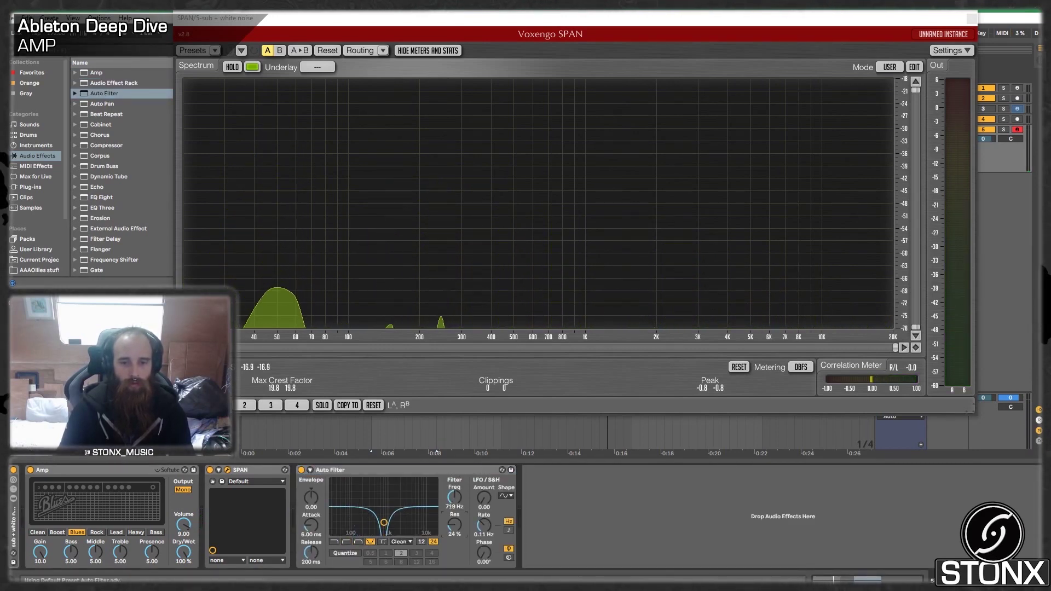
click(410, 542)
click(403, 561)
key(space)
drag(449, 505, 374, 520)
key(space)
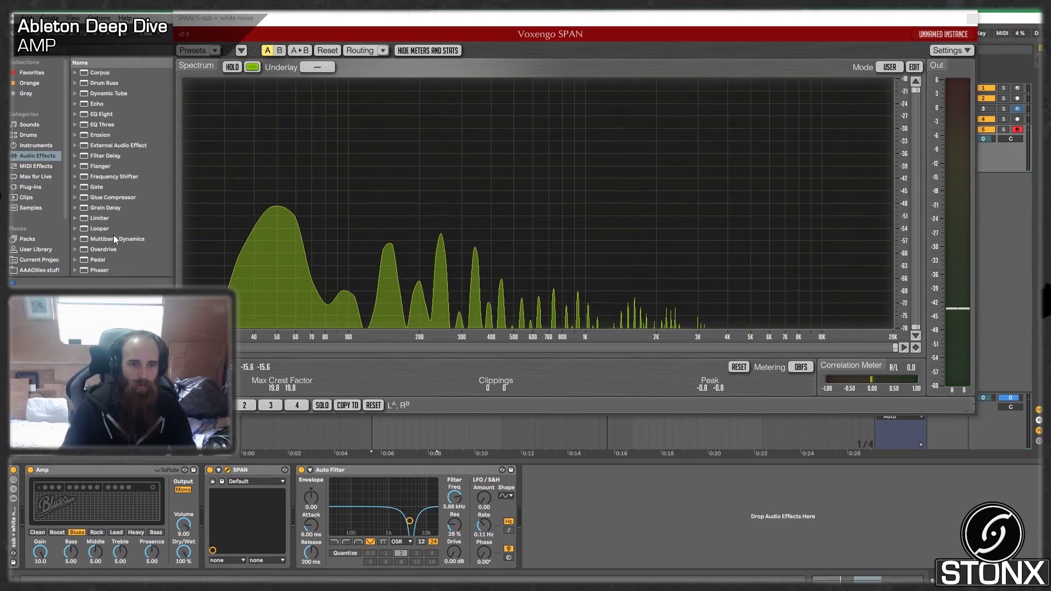
Step: Add a Glue Compressor after Auto Filter, set its makeup to 10.2 dB, and play the clip while sweeping the filter
scroll(112, 219, down, 3)
drag(110, 198, 562, 533)
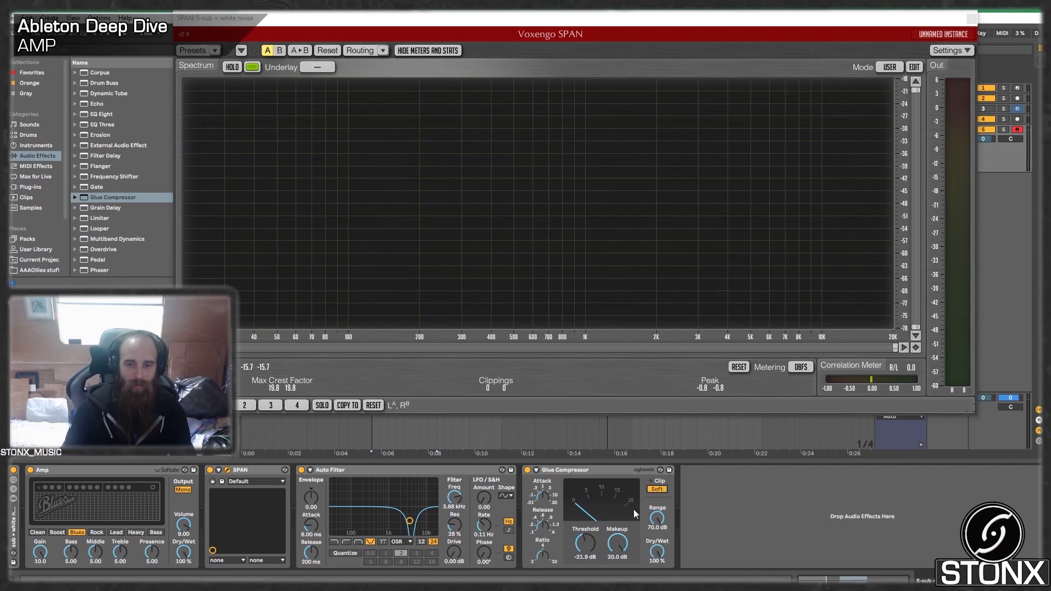
key(space)
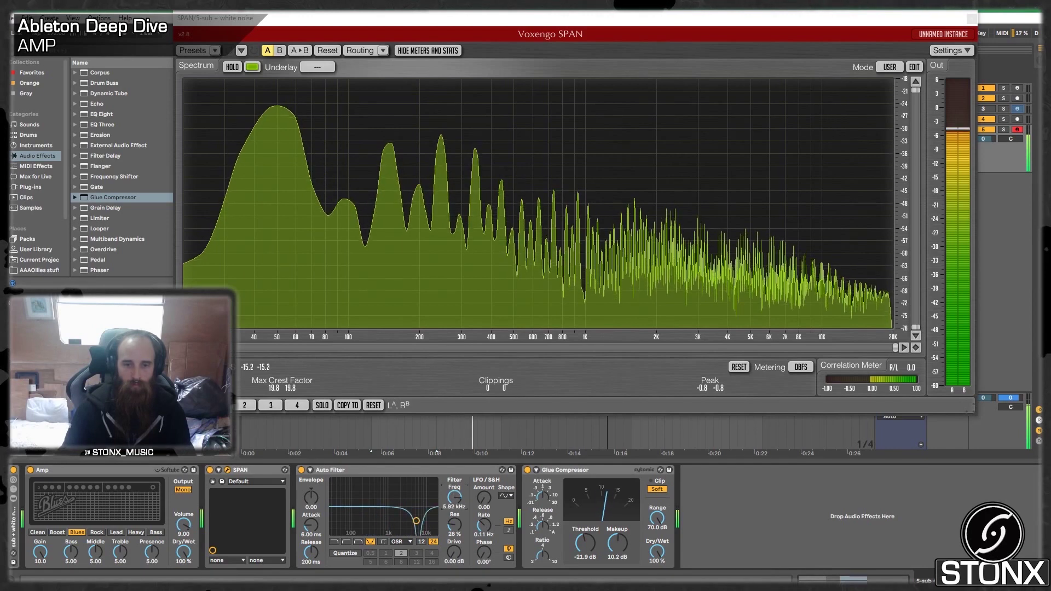
key(space)
Step: Delete the Glue Compressor and Auto Filter from the device chain
click(580, 471)
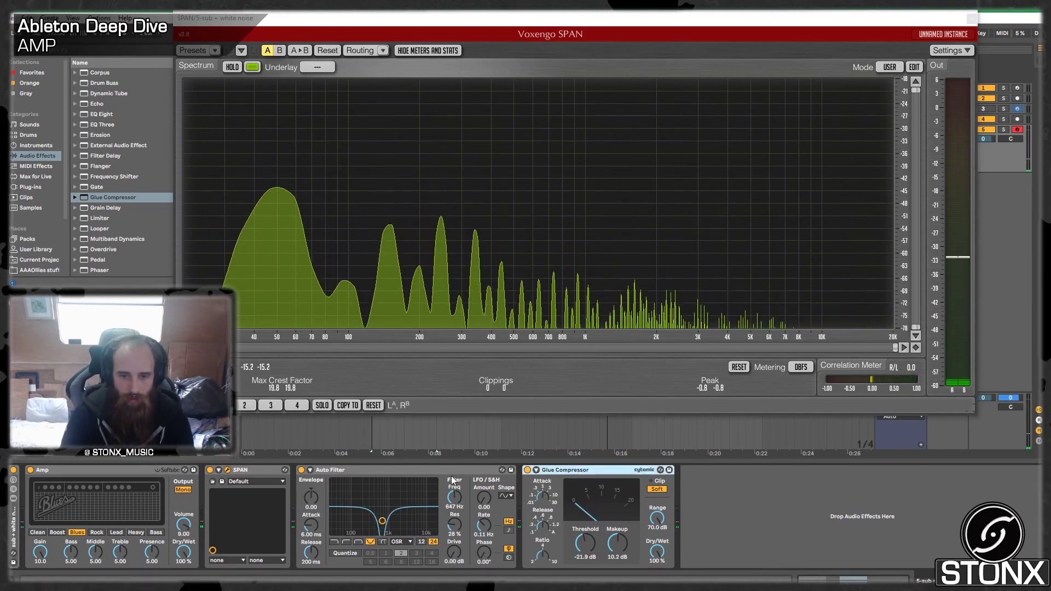
shift+click(448, 468)
key(Delete)
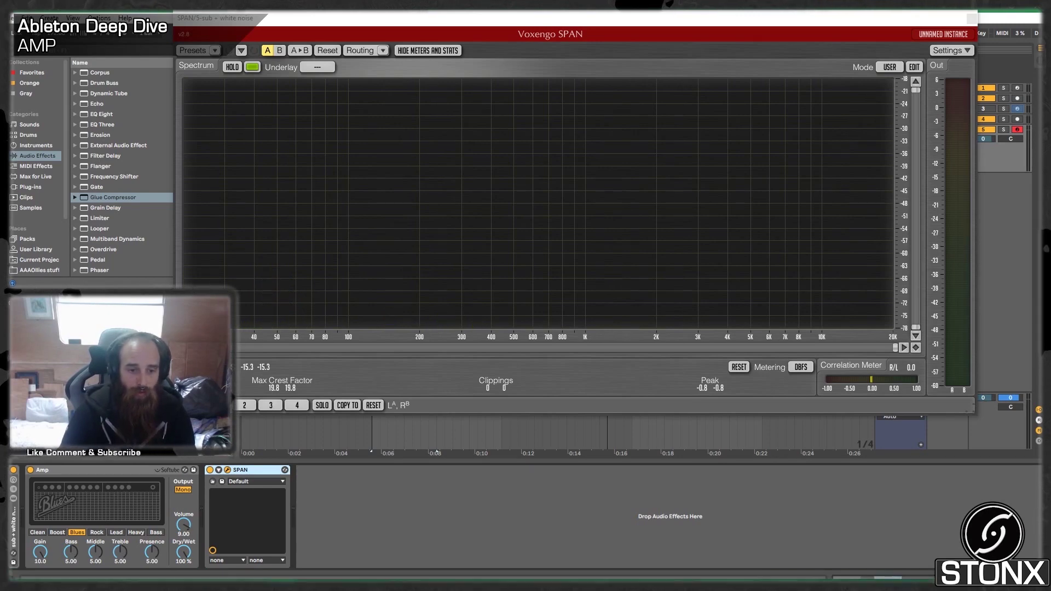
Step: Switch to GIMP, hide the blues.PNG layer, and toggle the rock.PNG layer to compare it with the clean sub, leaving it shown
mouse_move(147, 589)
click(308, 580)
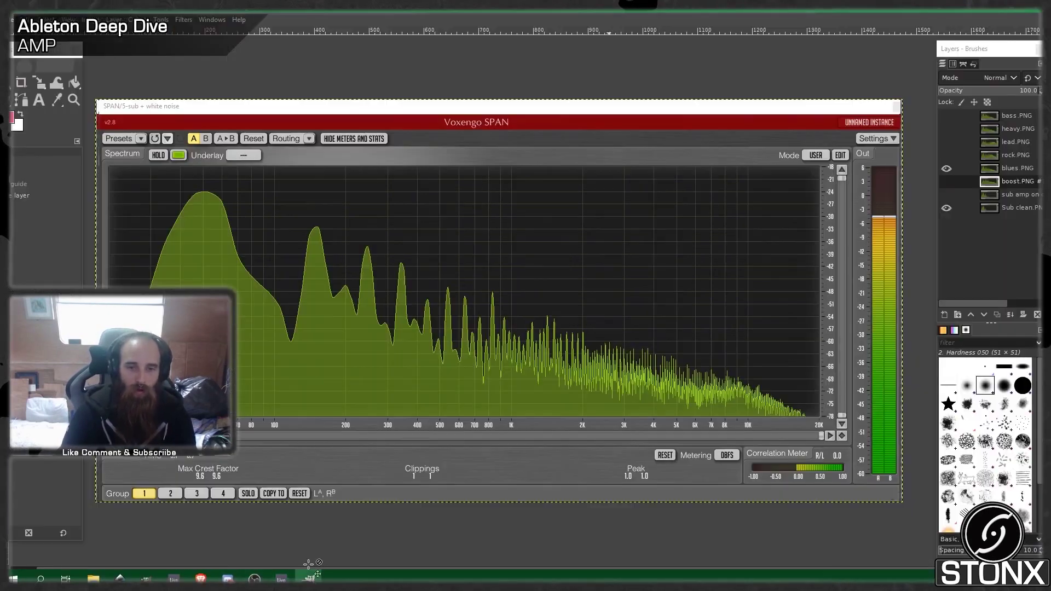
click(947, 169)
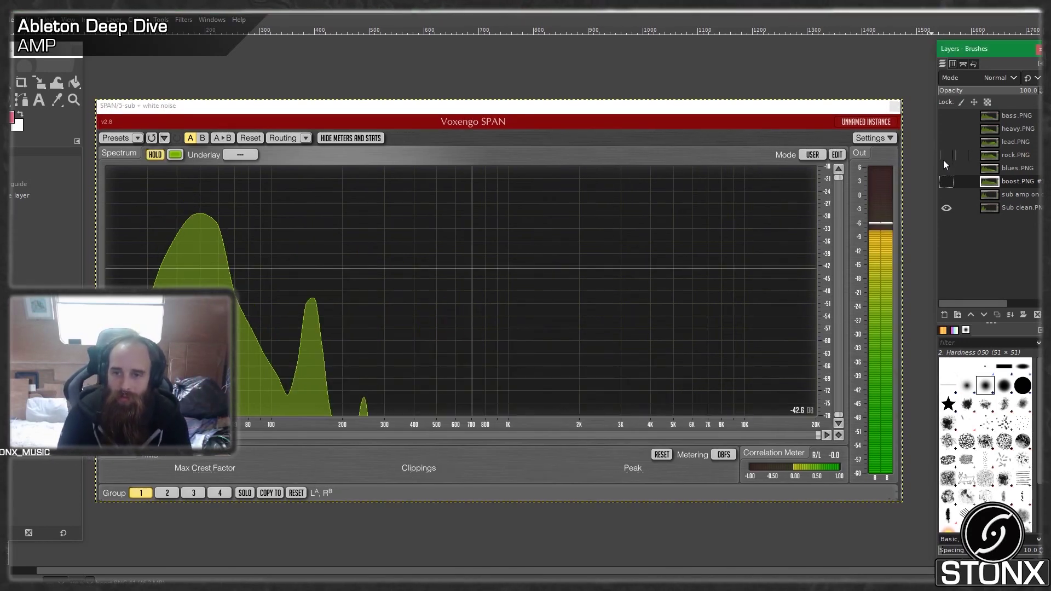
click(946, 156)
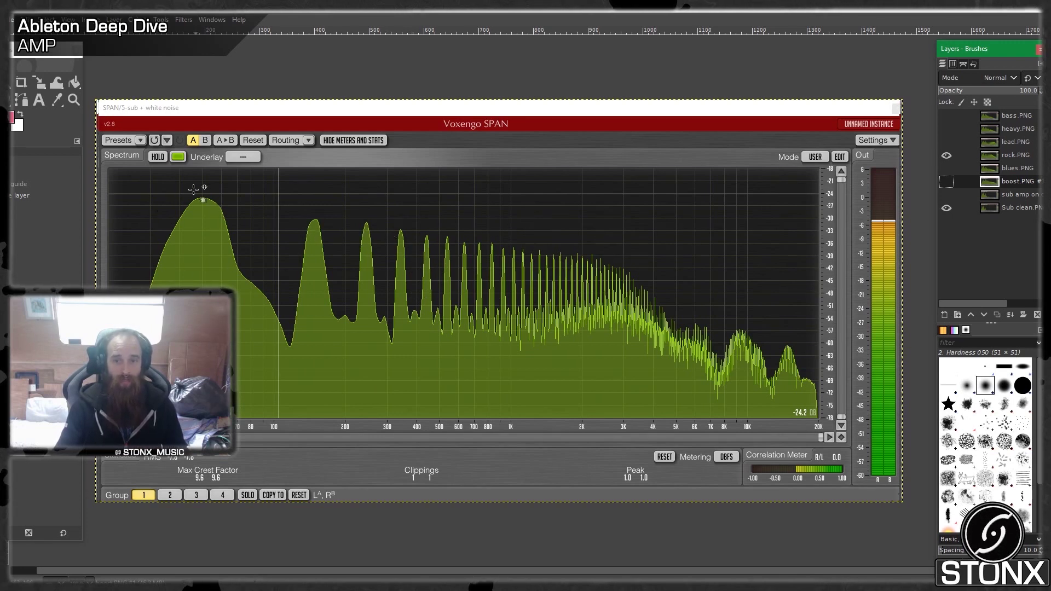
click(945, 157)
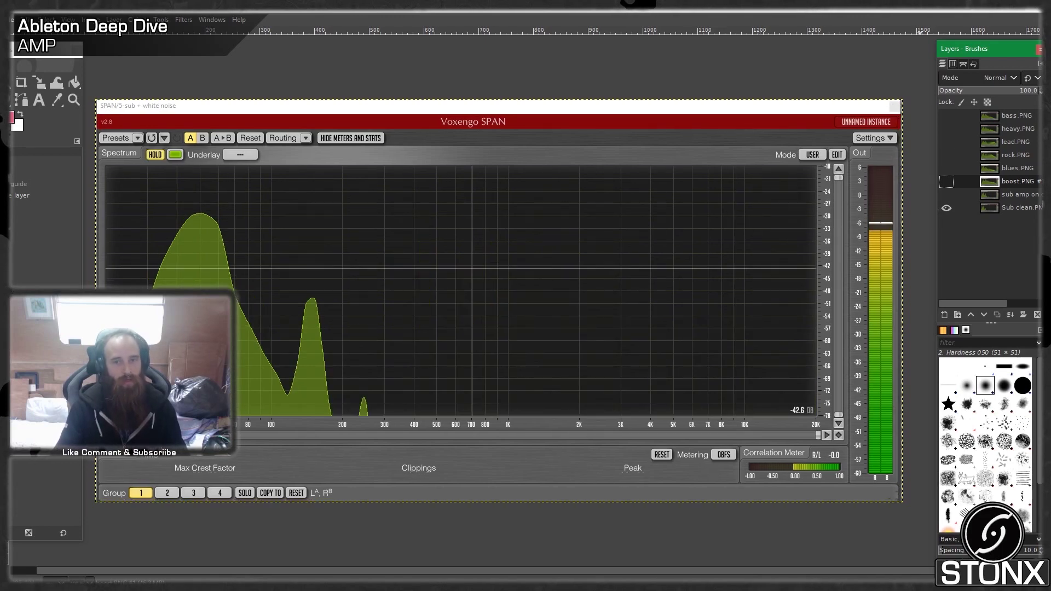
click(947, 157)
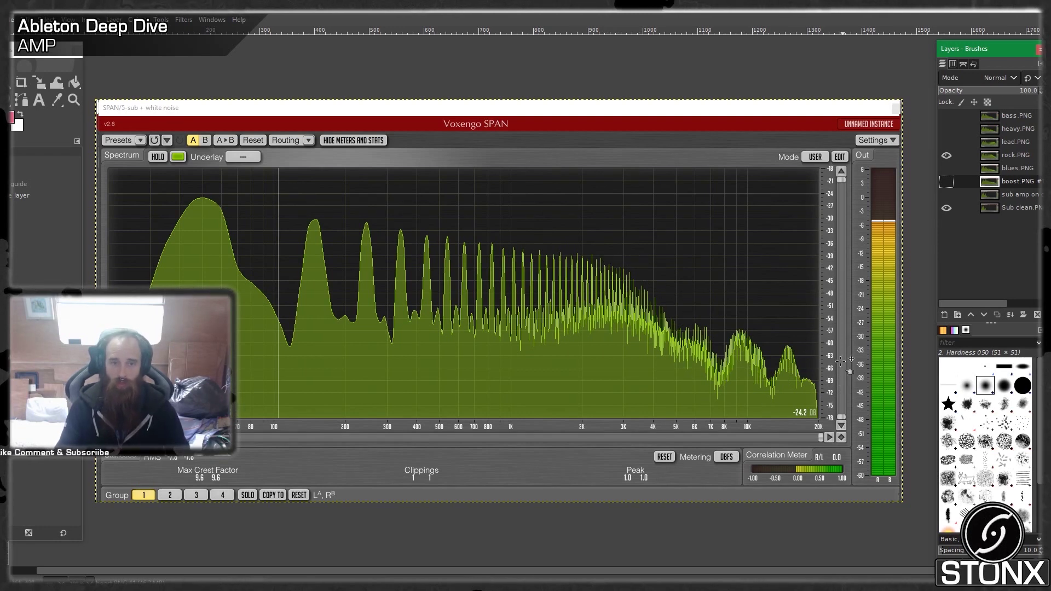
Step: Switch to Ableton Live, set Amp to the Rock model, and play the clip while bypassing and re-enabling Amp
key(alt+Tab)
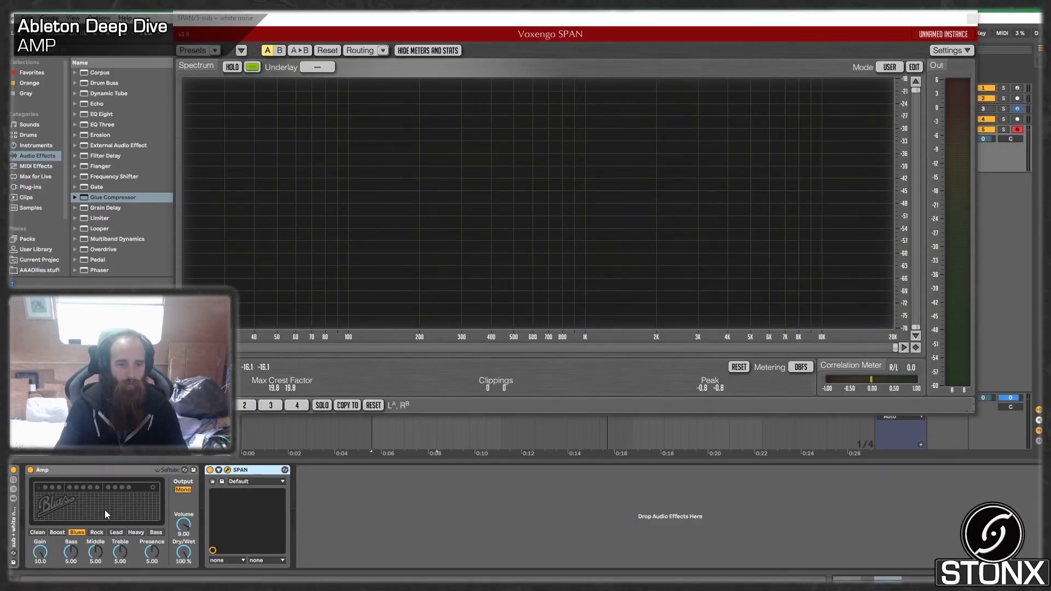
click(99, 532)
key(space)
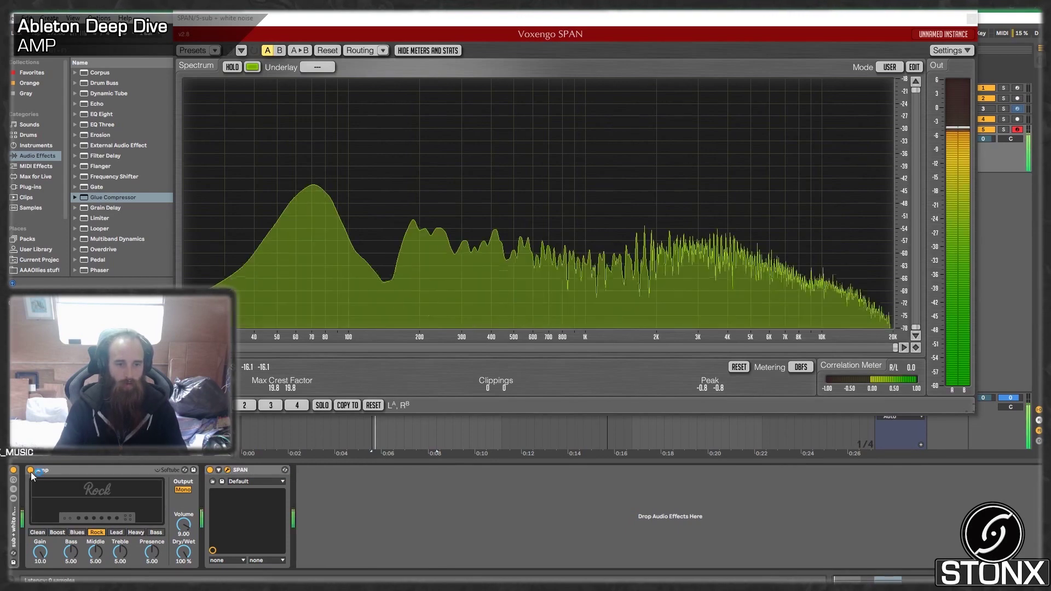
click(31, 470)
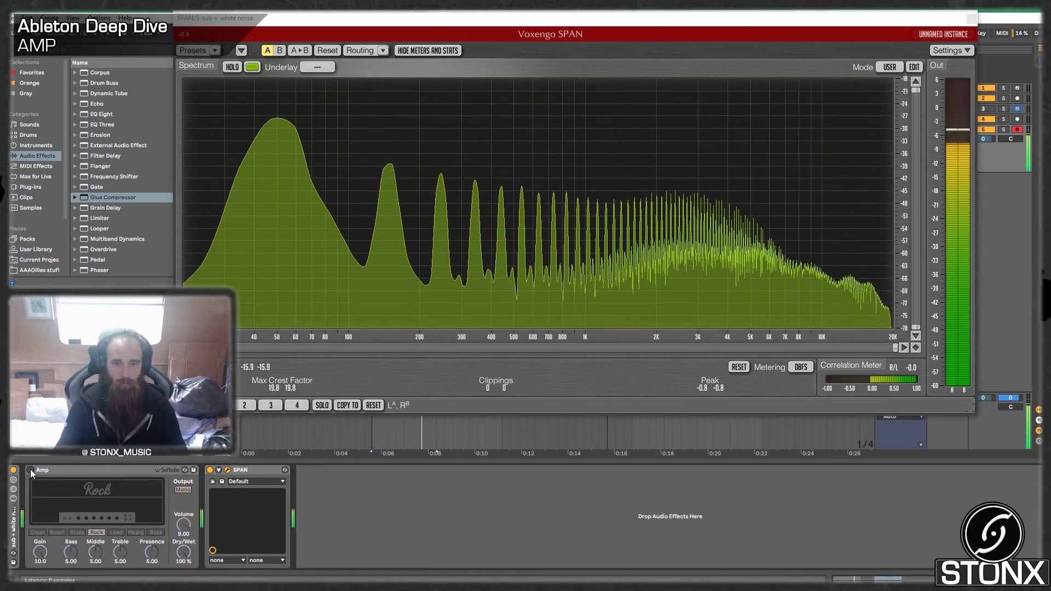
click(30, 470)
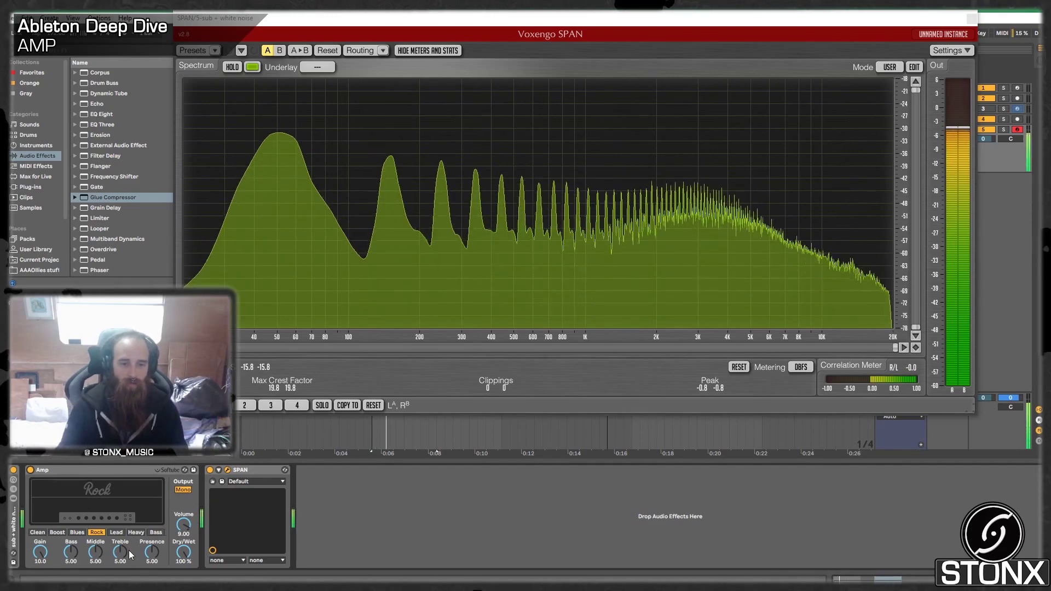
Step: Raise Amp's treble to 9.29 and sweep its presence between 10.0 and 2.70 during playback, then reset the presence to its default
drag(124, 553, 124, 509)
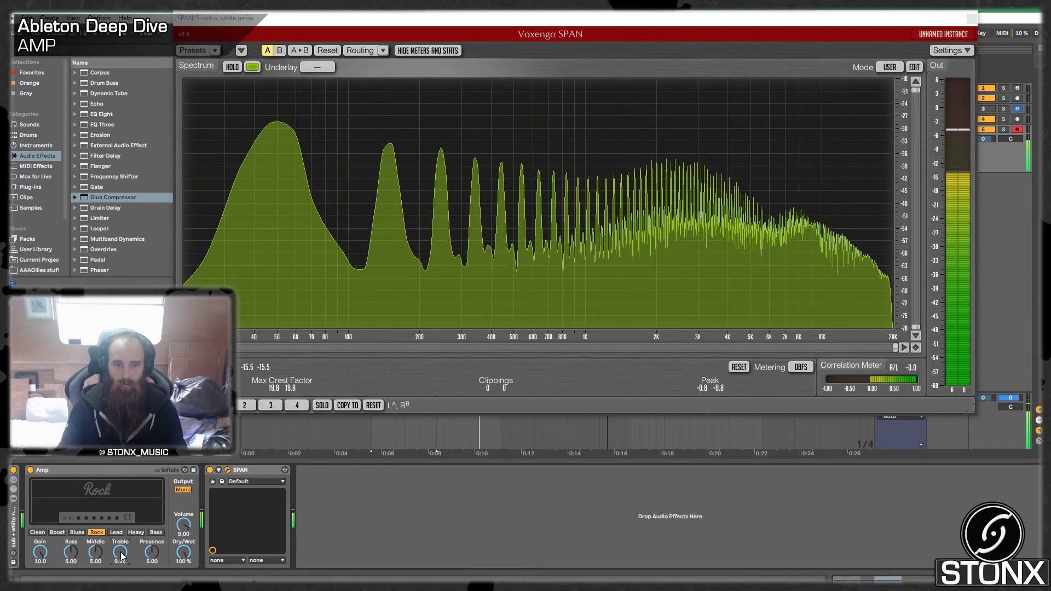
drag(151, 552, 151, 586)
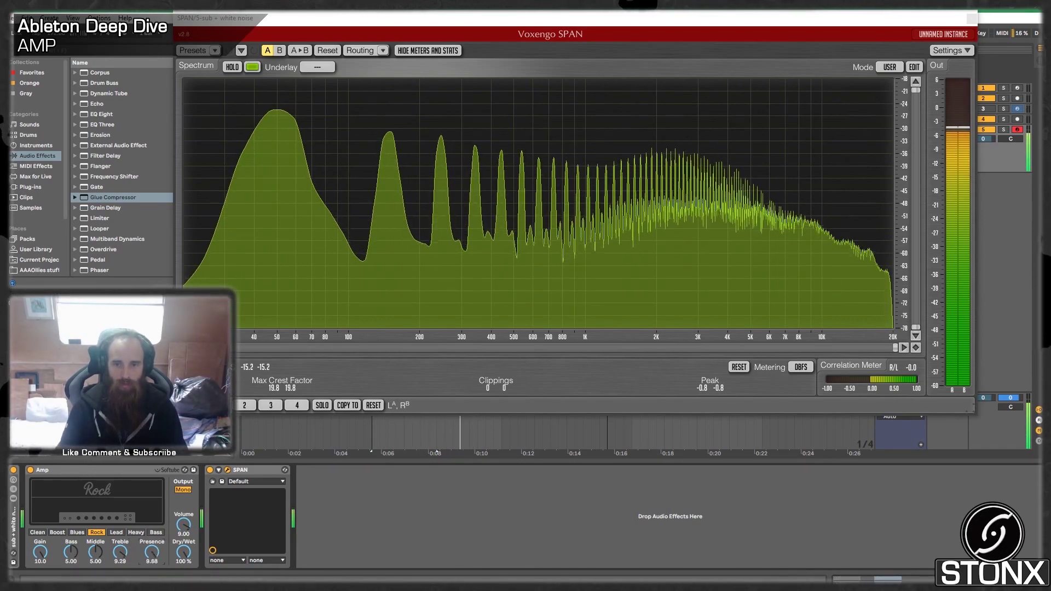
key(space)
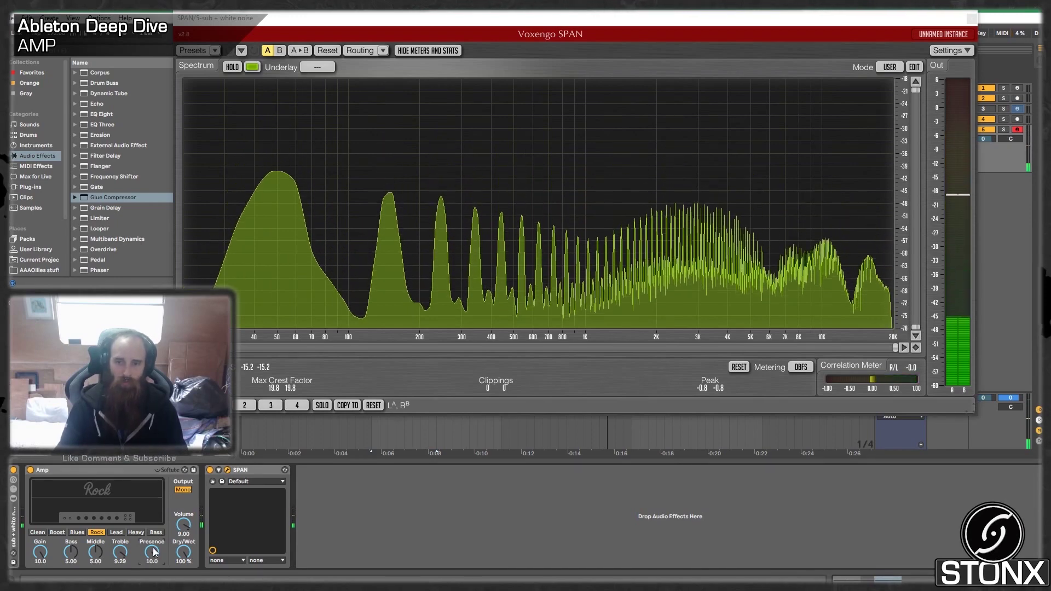
drag(154, 554, 153, 572)
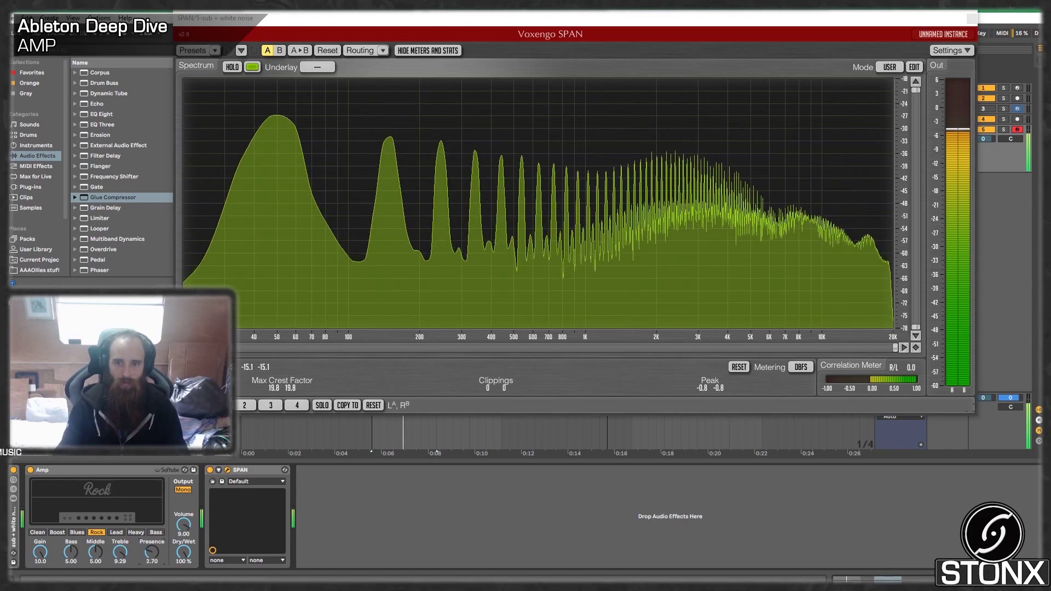
key(space)
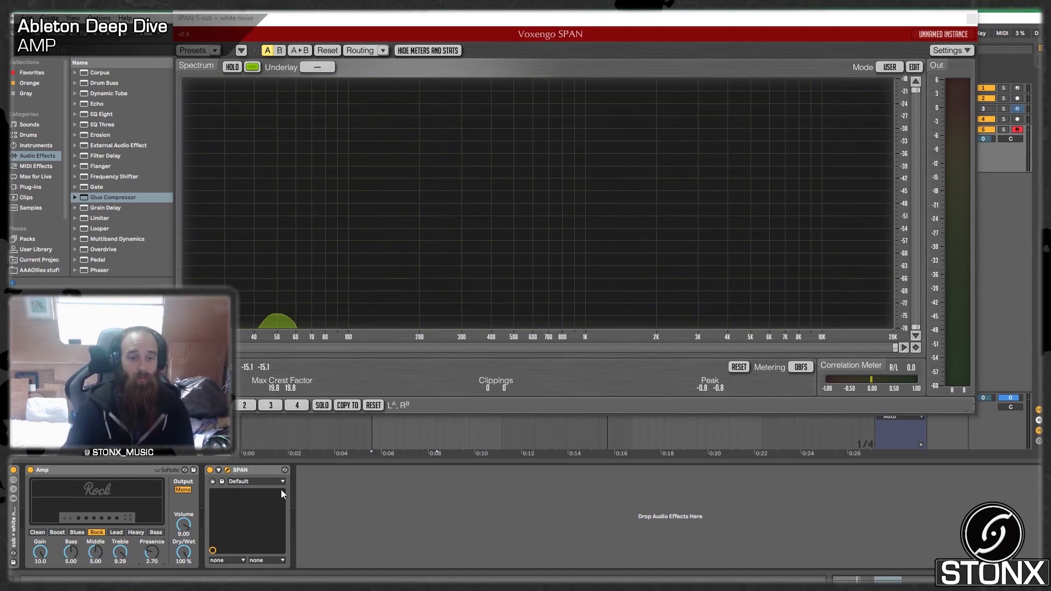
double_click(152, 552)
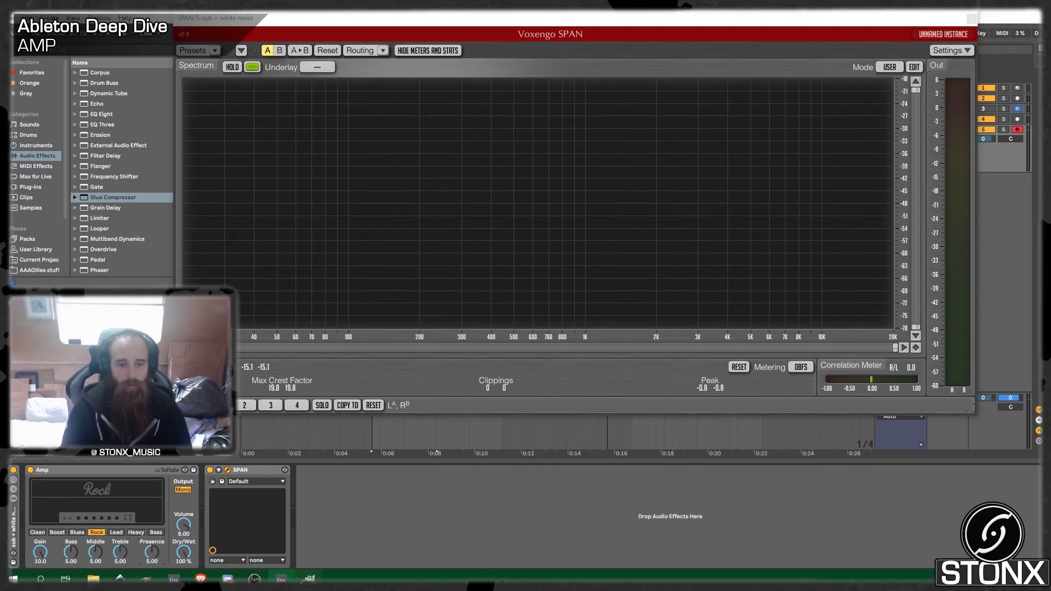
Step: Switch to GIMP, show the lead.PNG layer, and hide the rock.PNG layer
key(alt+Tab)
click(947, 143)
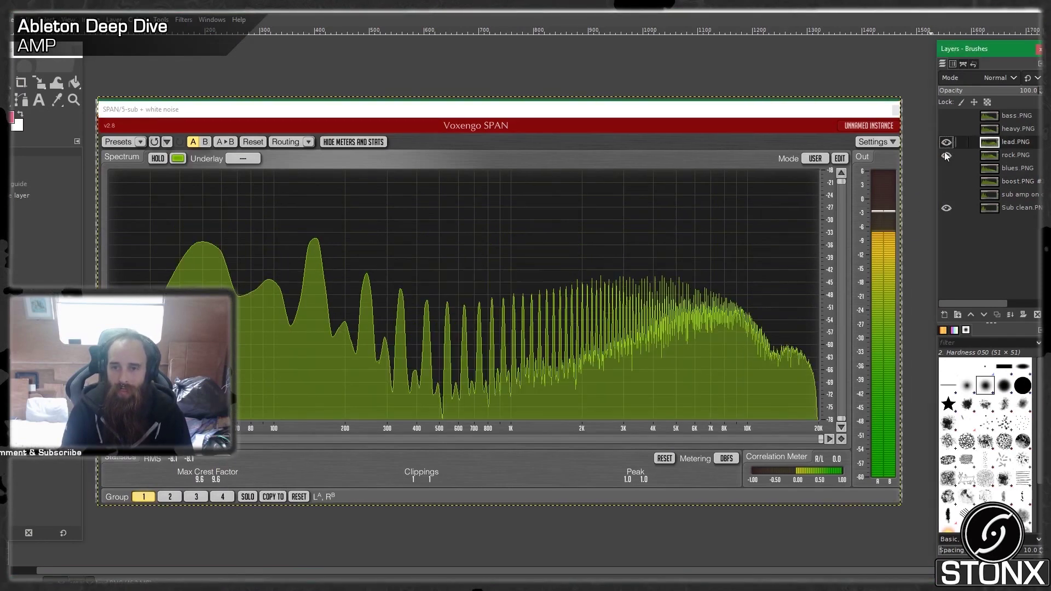
click(943, 145)
click(943, 145)
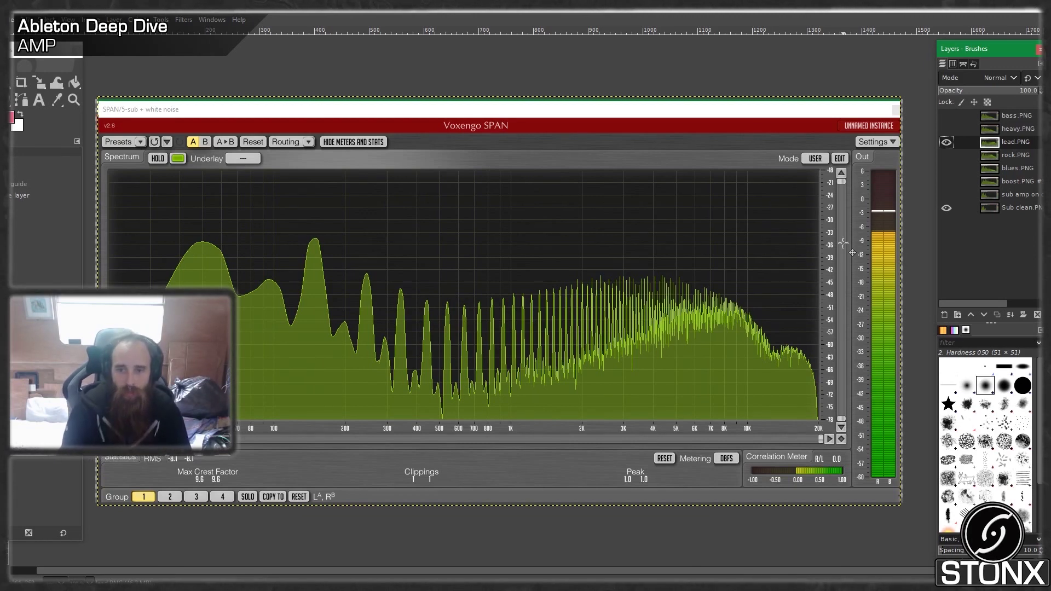
Step: Toggle the lead.PNG layer's visibility to compare the Lead spectrum with the clean sub, leaving the layer shown
click(945, 152)
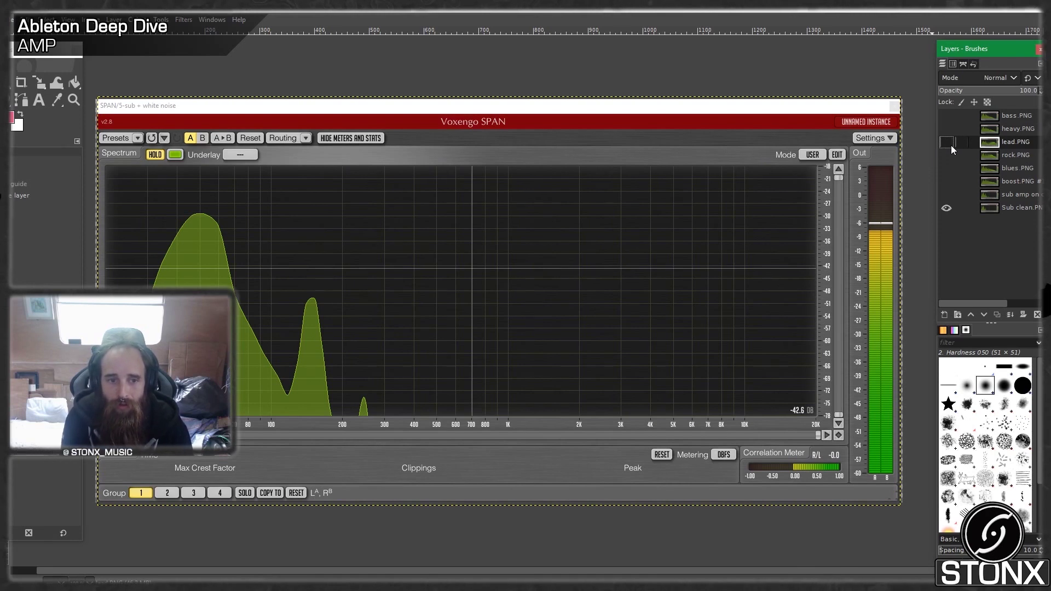
click(951, 146)
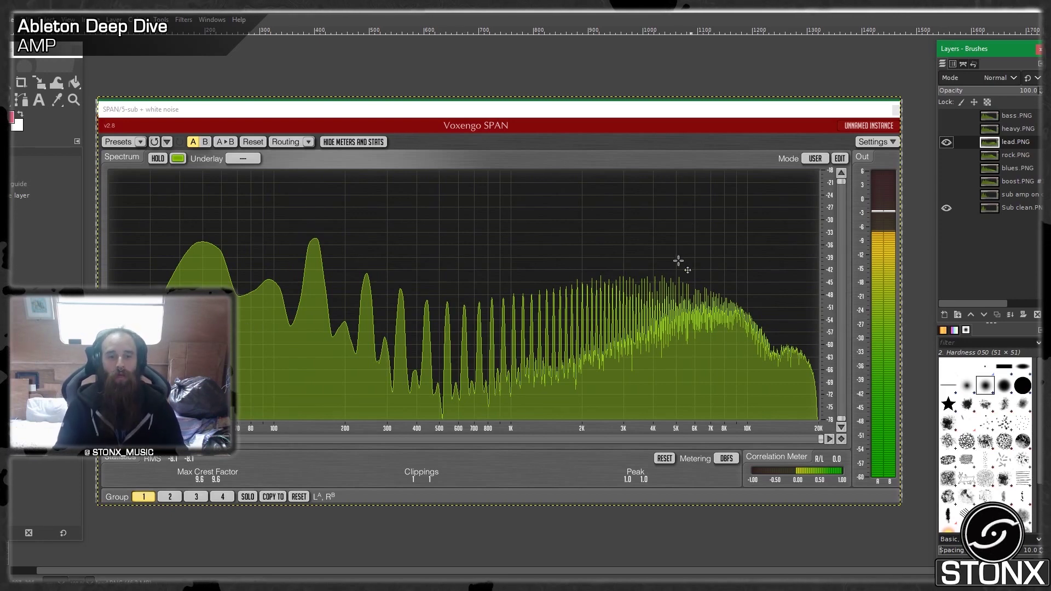
click(947, 146)
click(947, 145)
click(947, 146)
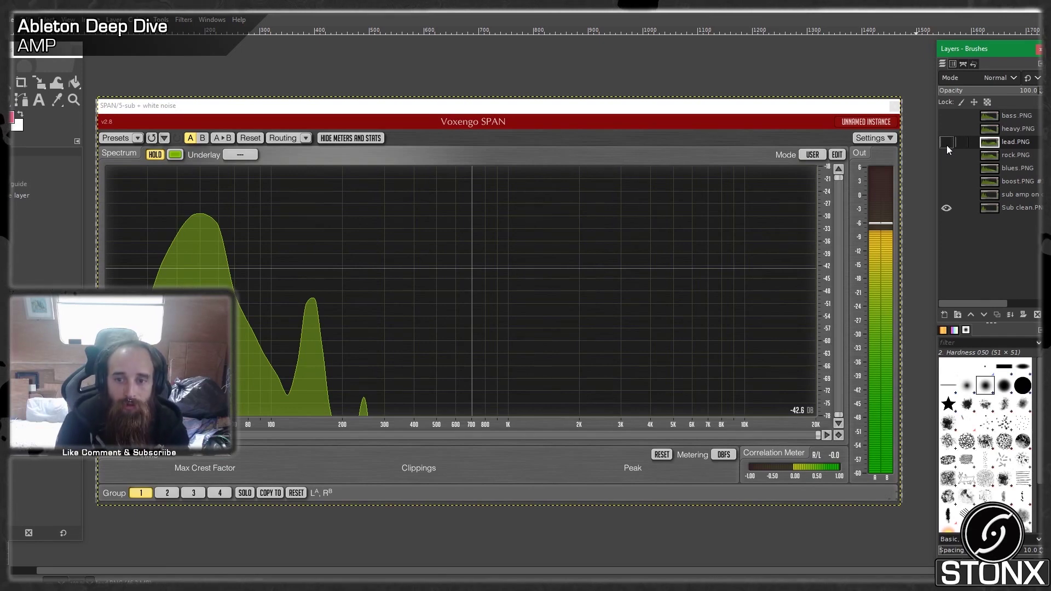
click(947, 145)
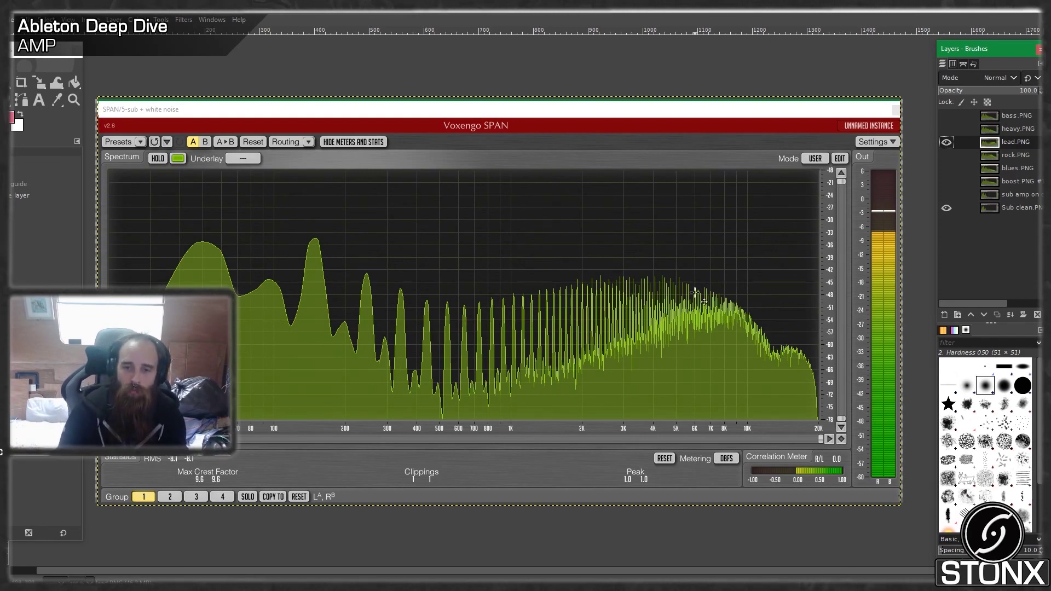
click(947, 144)
click(947, 144)
Step: Switch to Ableton Live, set Amp to the Lead model, and adjust treble to 5.71 and presence to 10.0 during playback
click(267, 579)
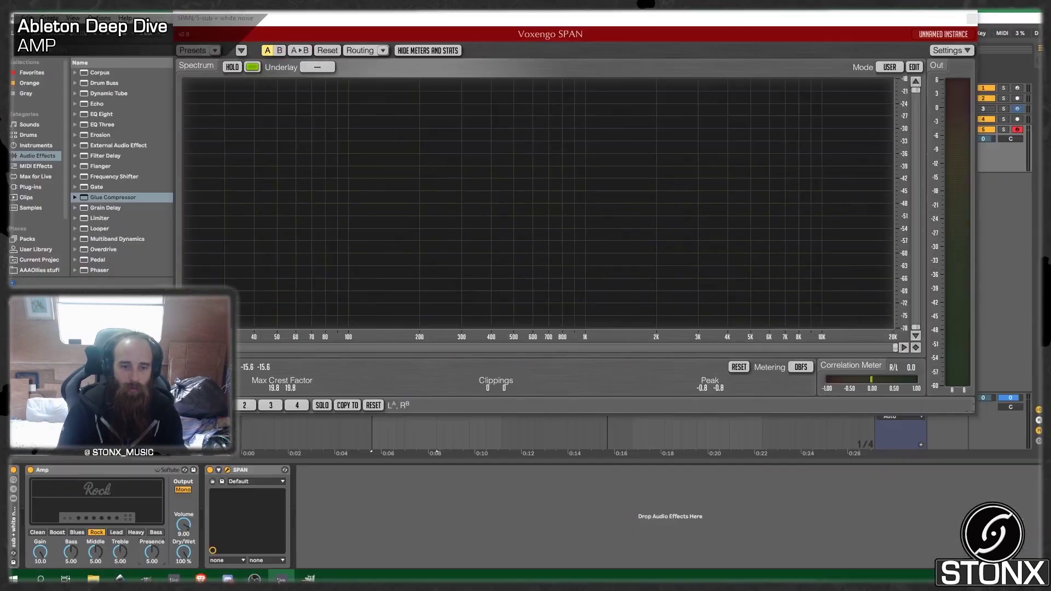
click(117, 530)
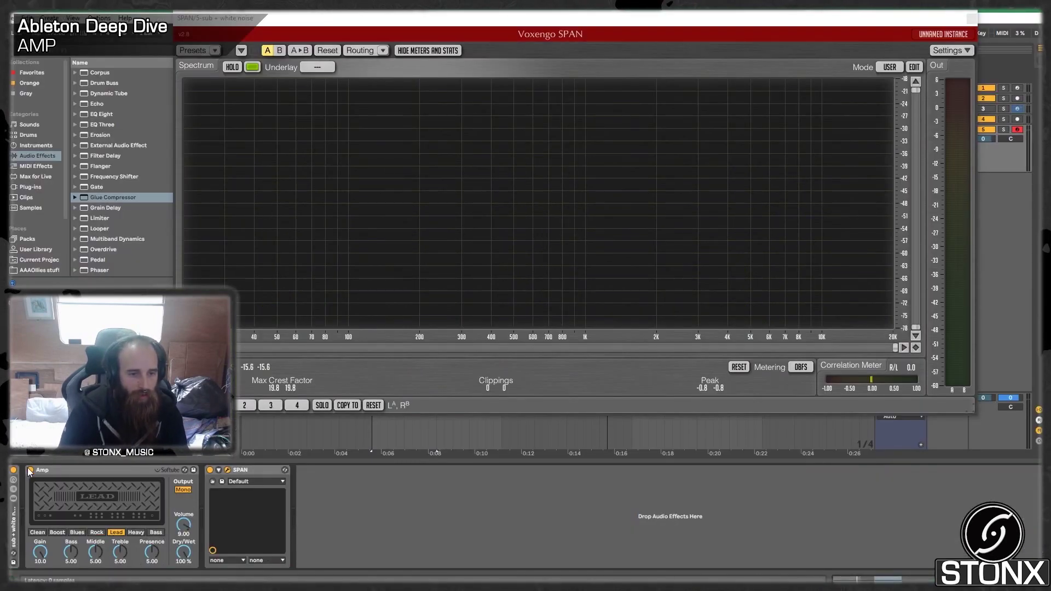
key(space)
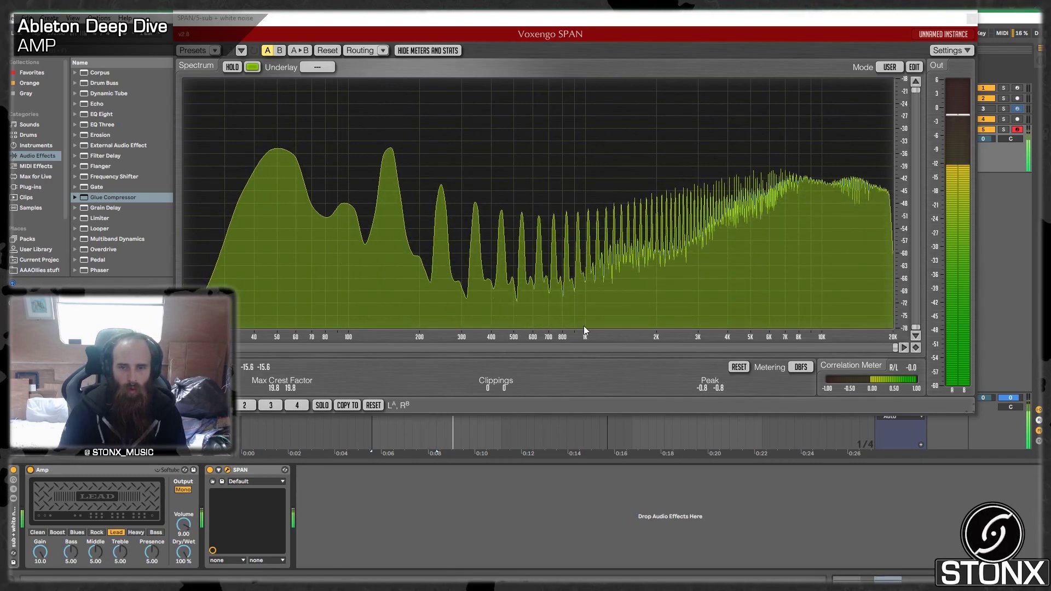
drag(120, 552, 120, 519)
drag(152, 552, 120, 564)
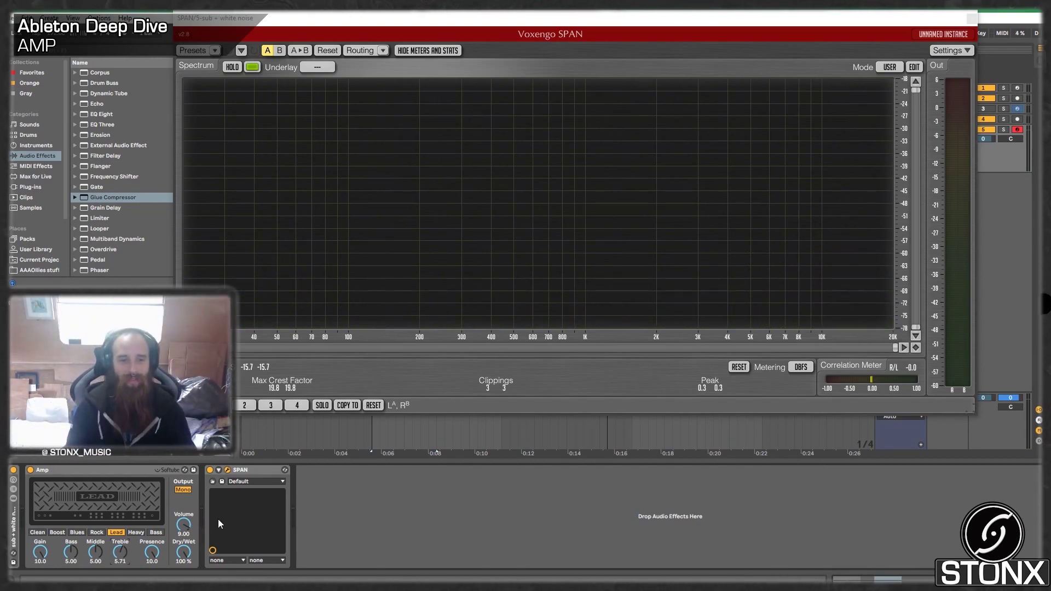
Step: Add Auto Filter after SPAN as an OSR notch filter with 19% resonance, 8.95 dB drive, and a 19.9 kHz cutoff
scroll(120, 90, up, 3)
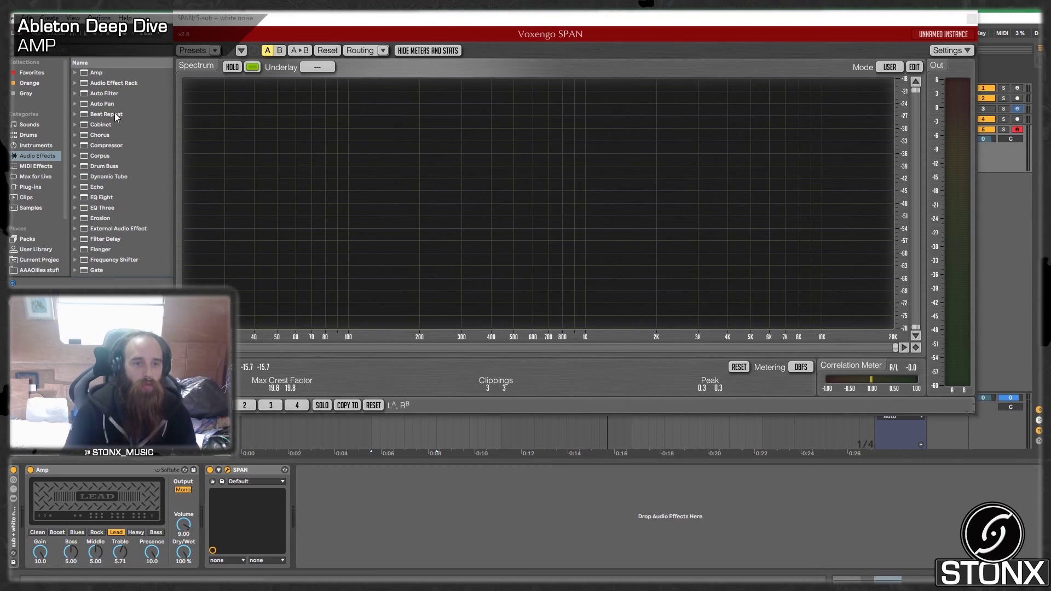
drag(104, 93, 329, 506)
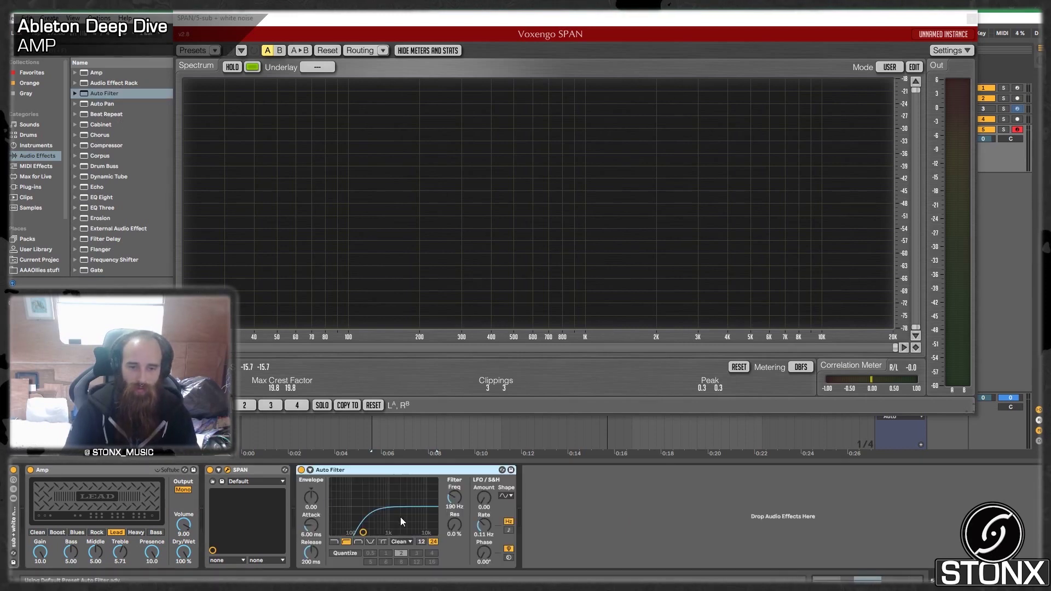
click(405, 558)
drag(453, 527, 456, 554)
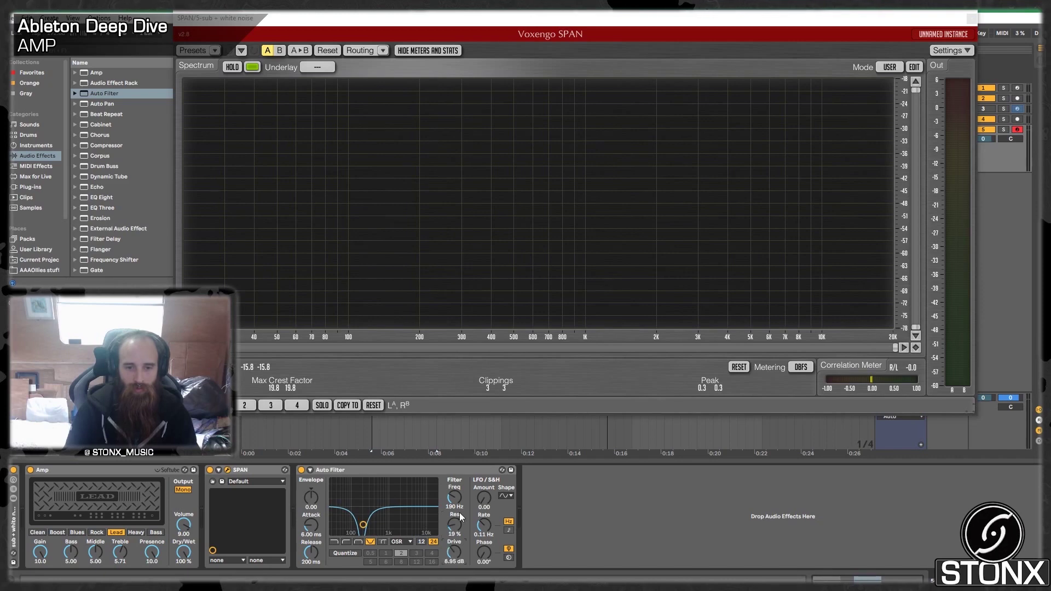
drag(454, 498, 454, 421)
Step: Play the clip while sweeping Auto Filter's cutoff down to 11.1 kHz and back up to about 19.9 kHz
key(space)
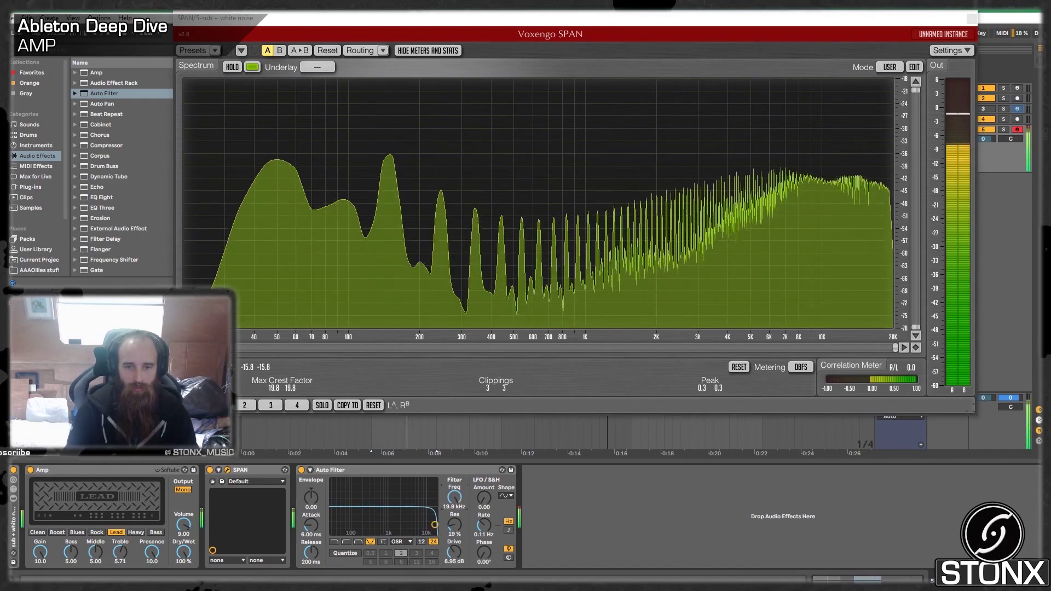
mouse_move(434, 524)
mouse_down()
mouse_move(359, 524)
mouse_move(426, 525)
mouse_up()
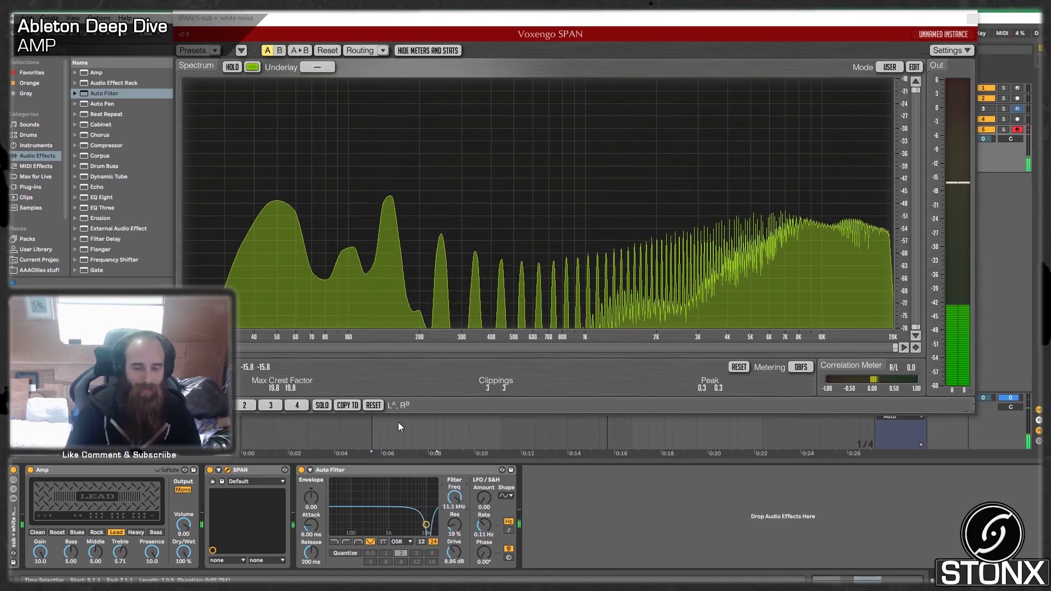
key(space)
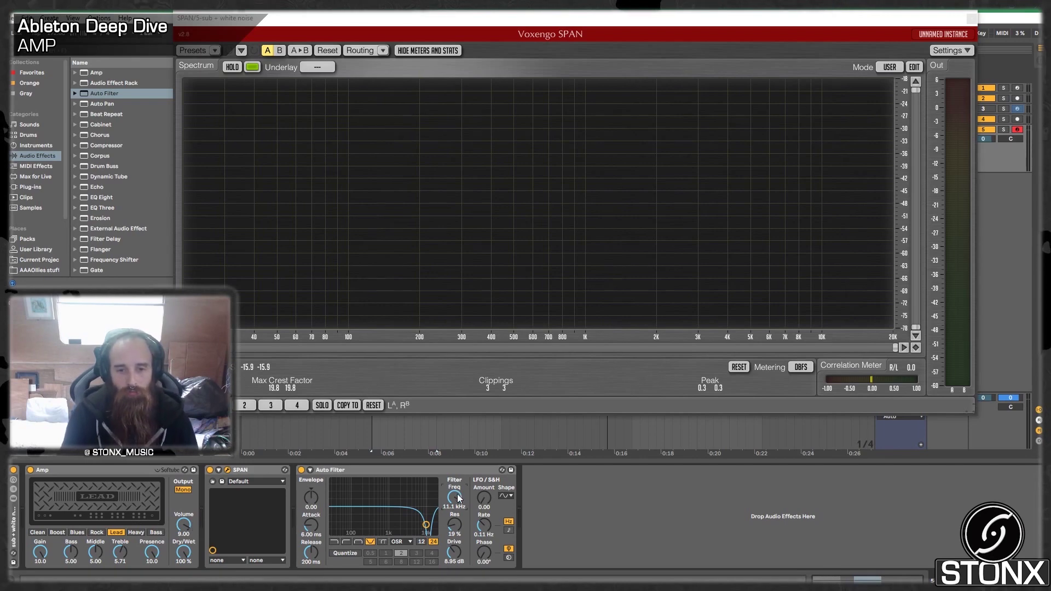
drag(459, 491, 454, 471)
key(space)
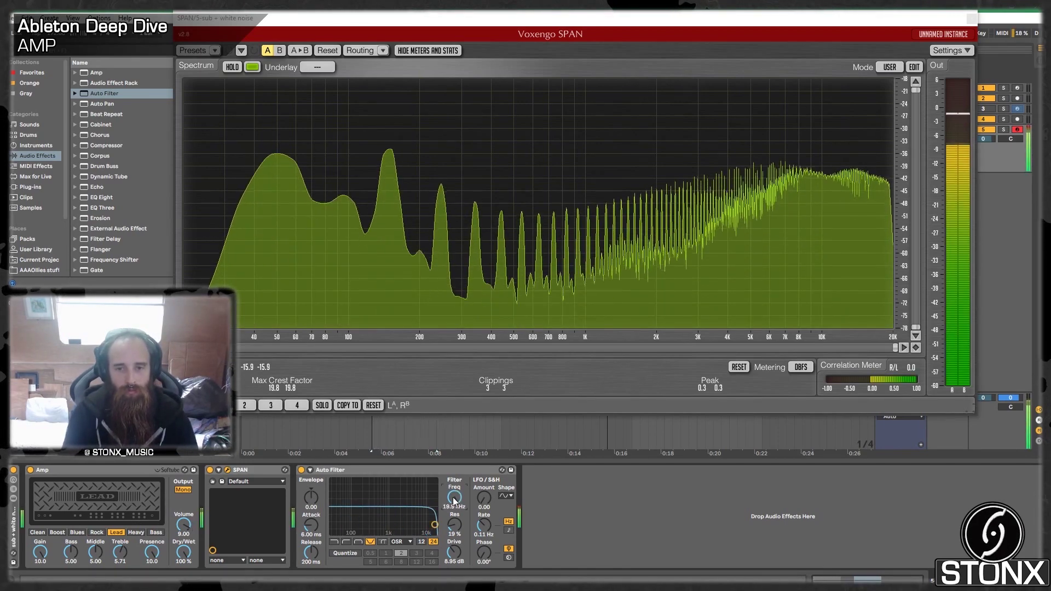
Step: Place SPAN after Auto Filter, play the clip while moving the cutoff to 18.1 kHz, and bypass Amp
key(space)
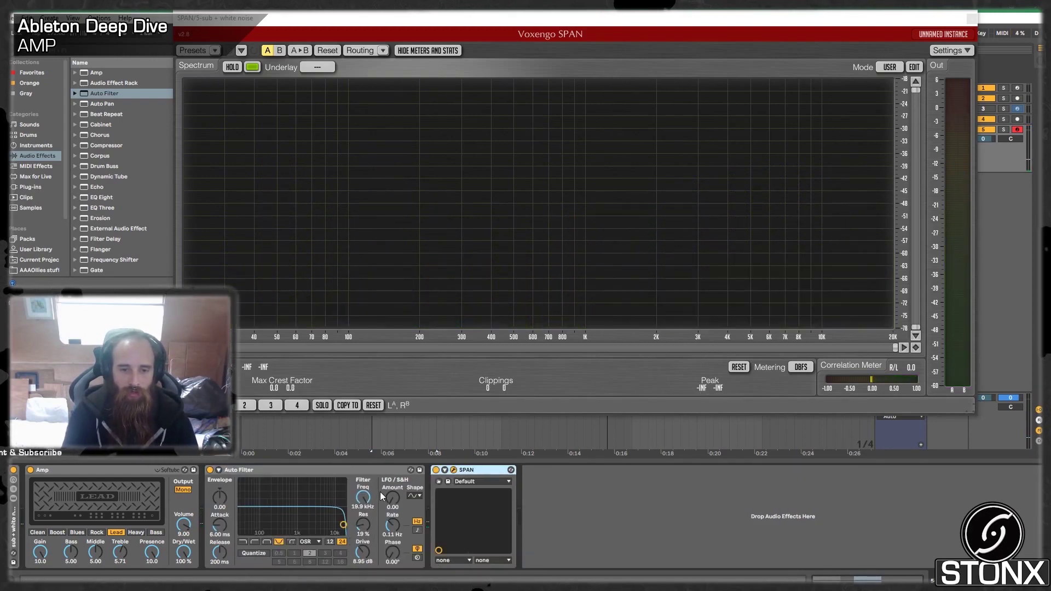
key(space)
mouse_move(363, 497)
mouse_down()
mouse_move(363, 459)
mouse_move(363, 525)
mouse_move(363, 482)
mouse_up()
click(30, 470)
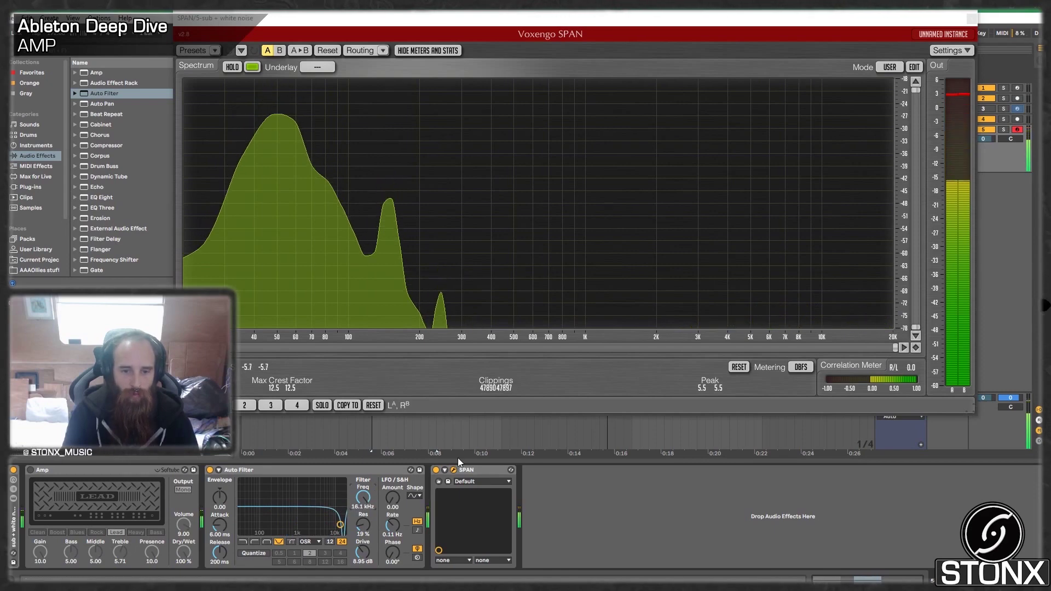
Step: Delete Auto Filter from the device chain
click(373, 471)
key(Delete)
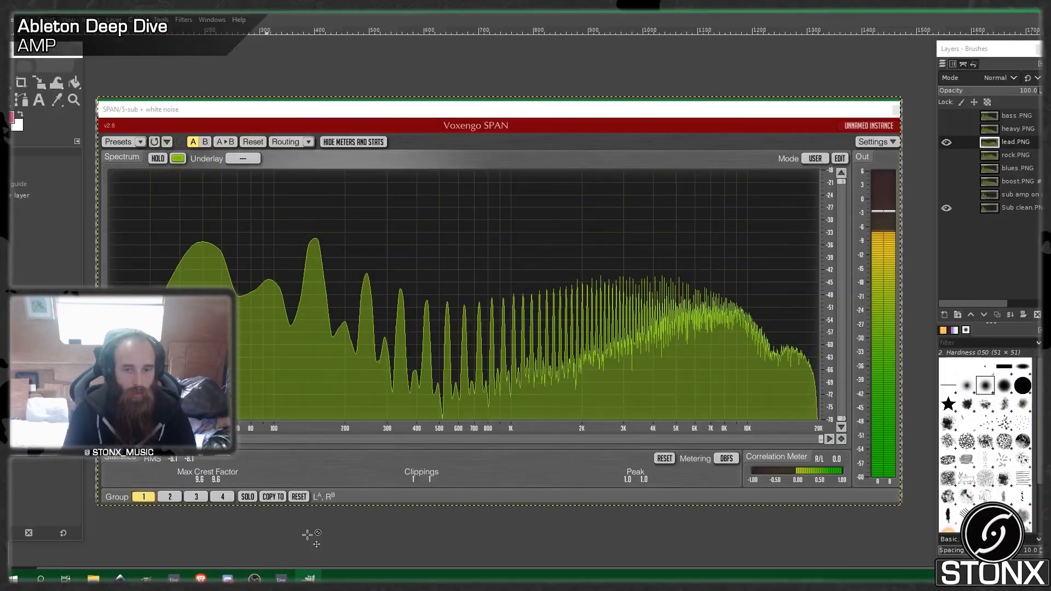
Step: Hide the lead.PNG layer and toggle heavy.PNG over Sub clean.PNG to compare the Heavy spectrum with the clean sub
click(946, 141)
click(947, 130)
click(944, 128)
click(942, 127)
click(942, 127)
click(942, 126)
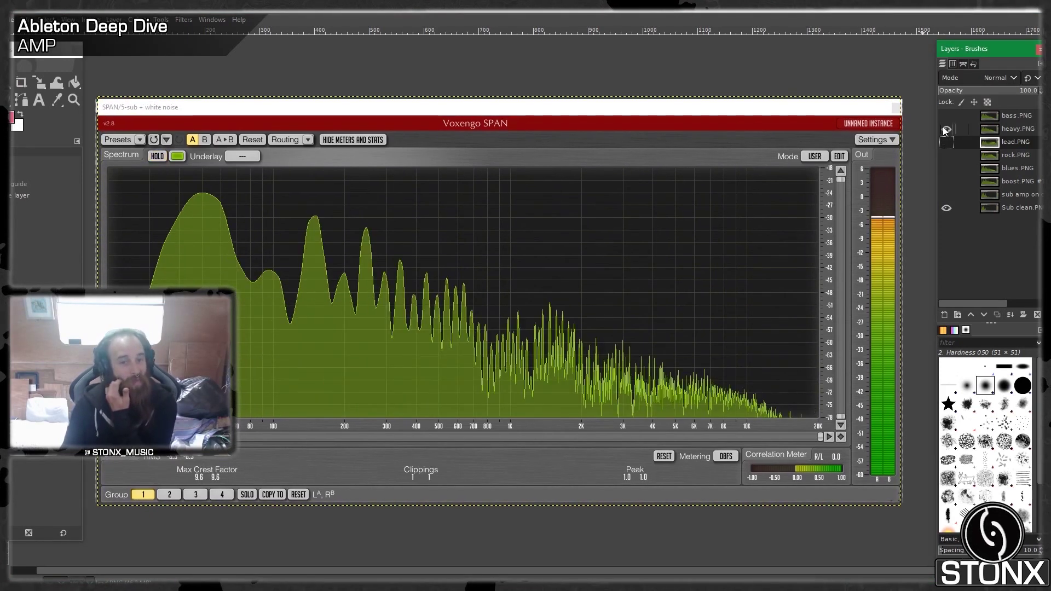
click(943, 126)
click(942, 127)
click(942, 126)
click(943, 127)
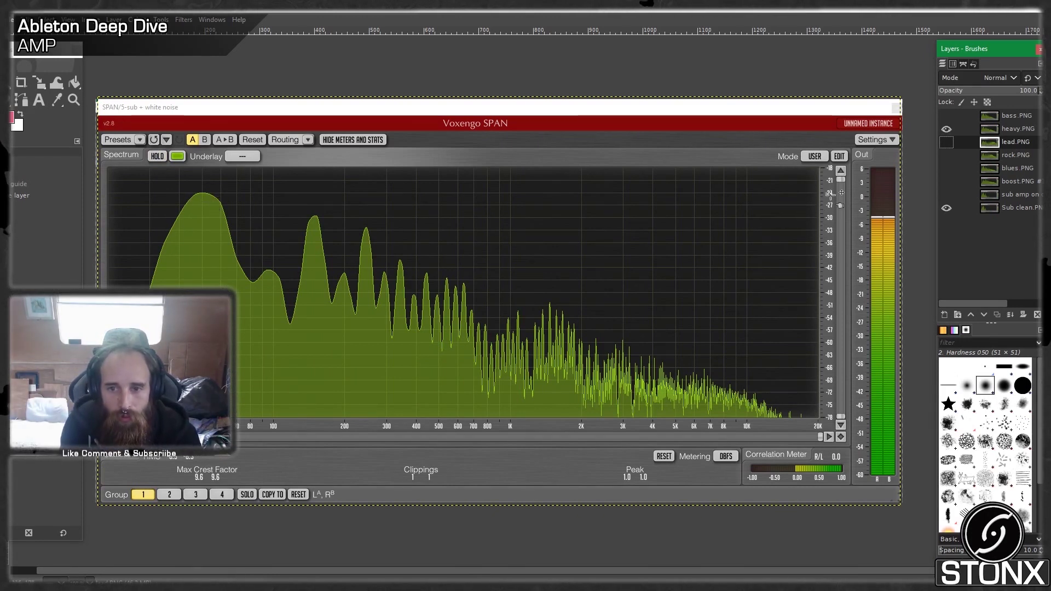
Step: Toggle lead.PNG and heavy.PNG separately over Sub clean.PNG to compare their spectra, leaving heavy.PNG visible
click(943, 133)
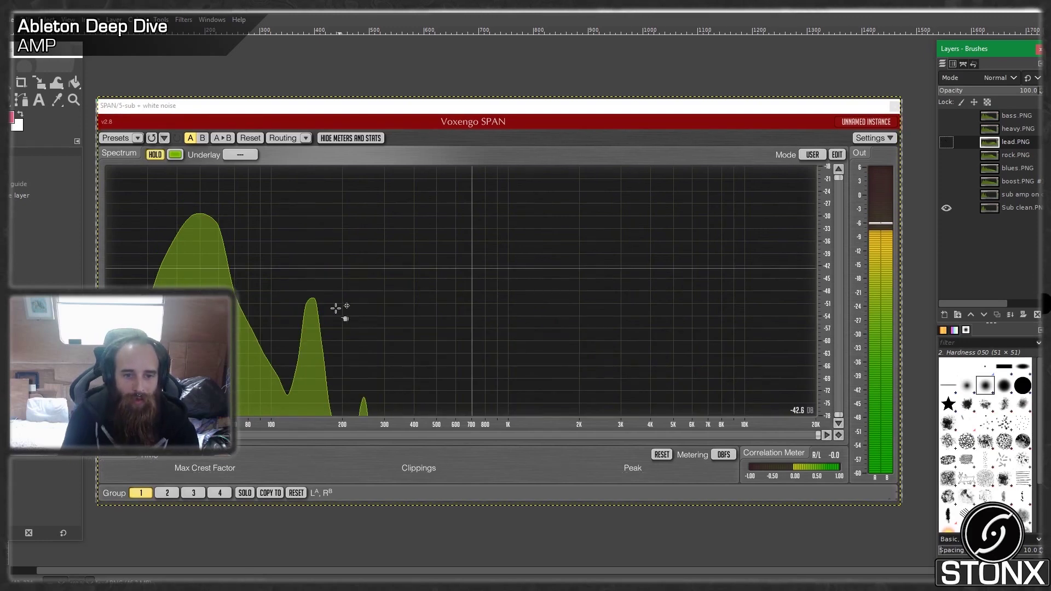
click(945, 143)
click(946, 143)
click(946, 143)
click(945, 143)
click(948, 131)
click(949, 131)
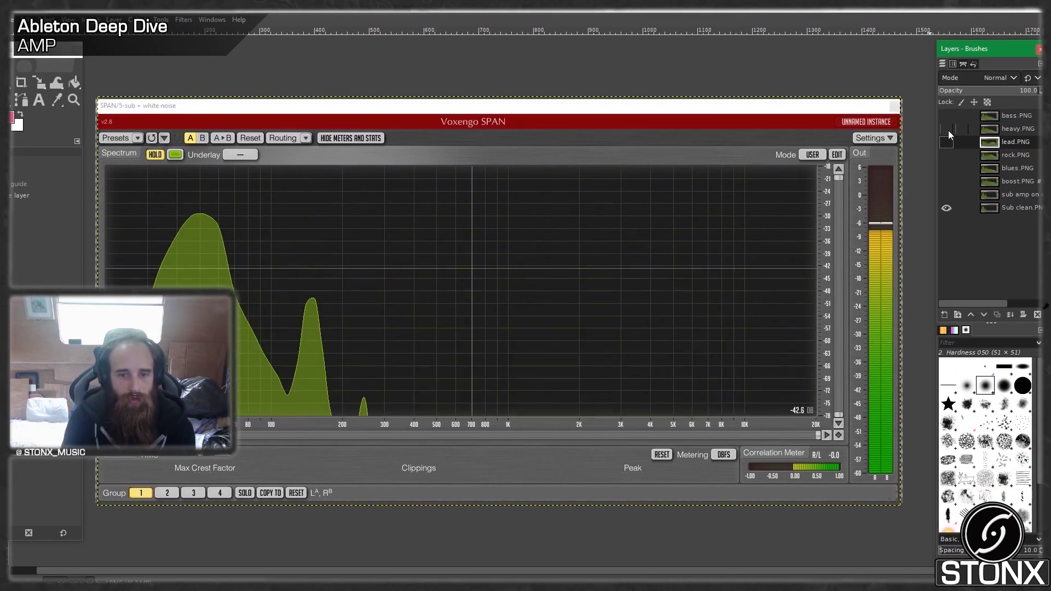
click(948, 130)
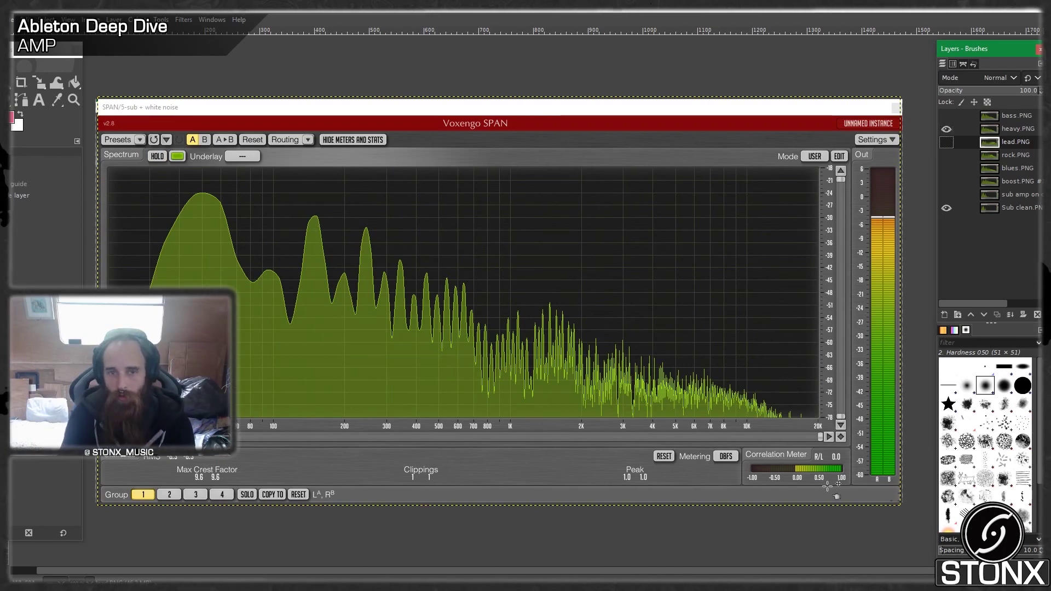
click(952, 130)
click(952, 130)
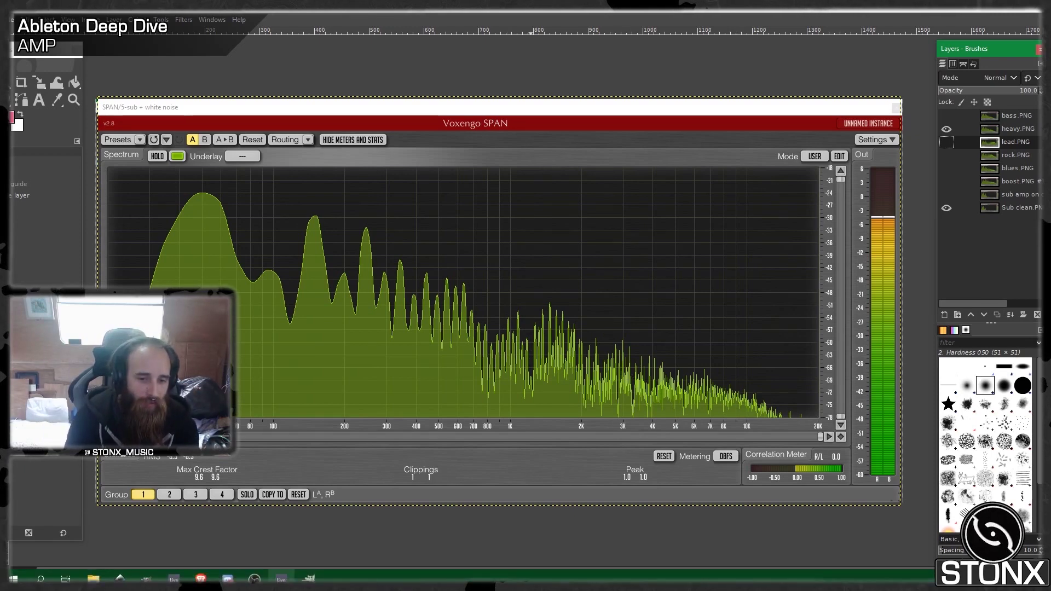
Step: Switch to Ableton Live, set Amp to the Heavy model, and play the clip
click(281, 578)
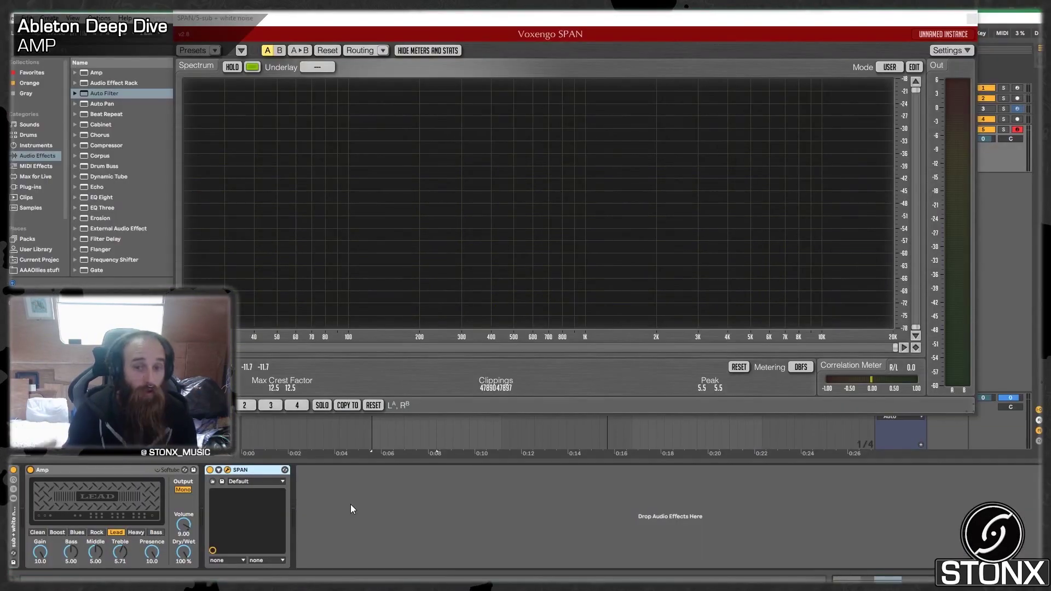
drag(184, 552, 184, 580)
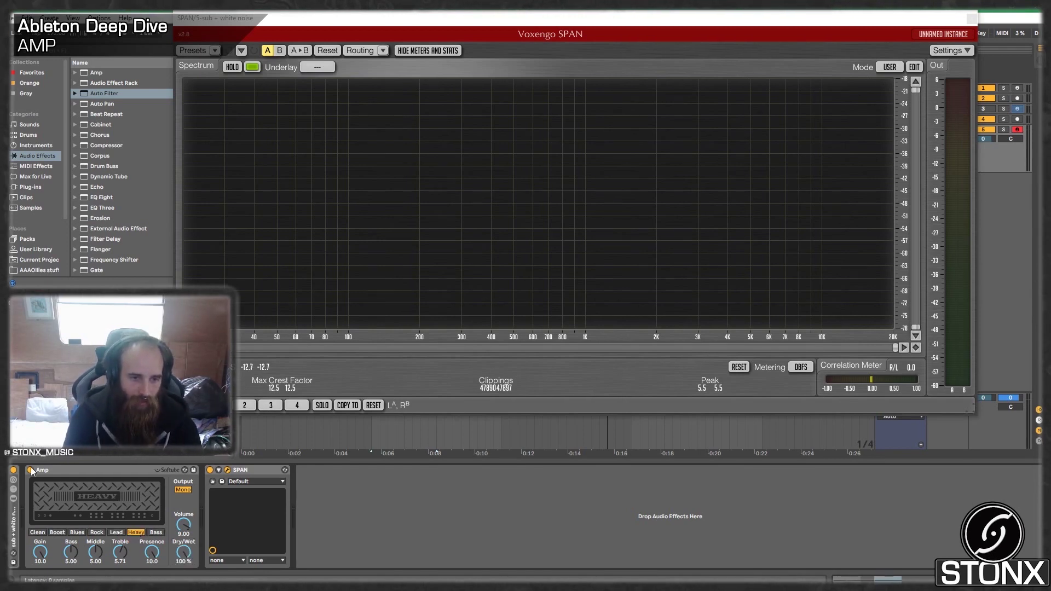
key(space)
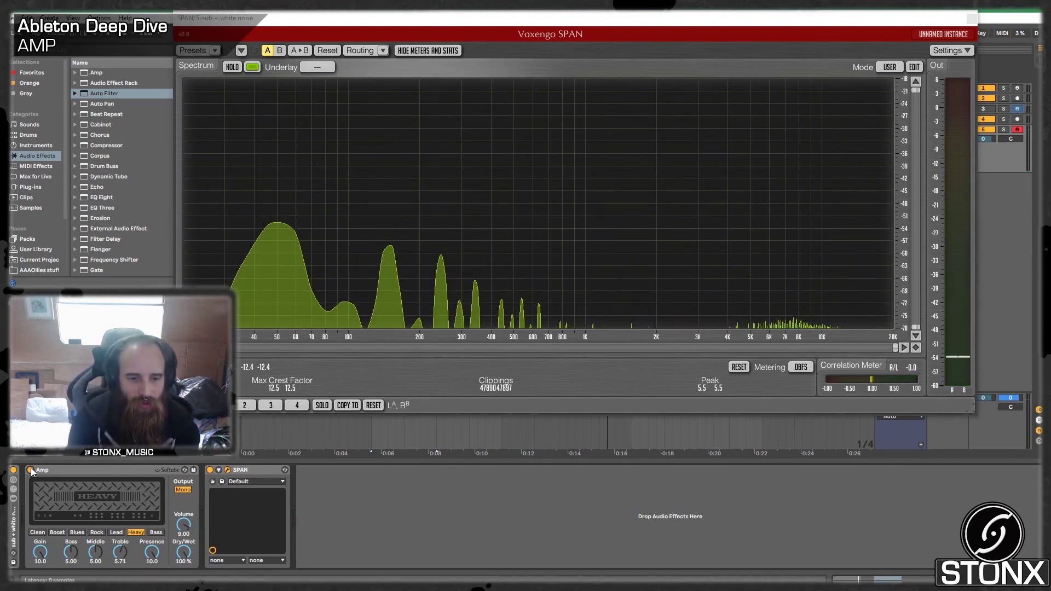
Step: Reset Amp's Presence and Treble to their defaults, readjust Presence, and stop playback
click(152, 552)
key(Delete)
click(120, 552)
key(Delete)
drag(154, 553, 157, 558)
key(space)
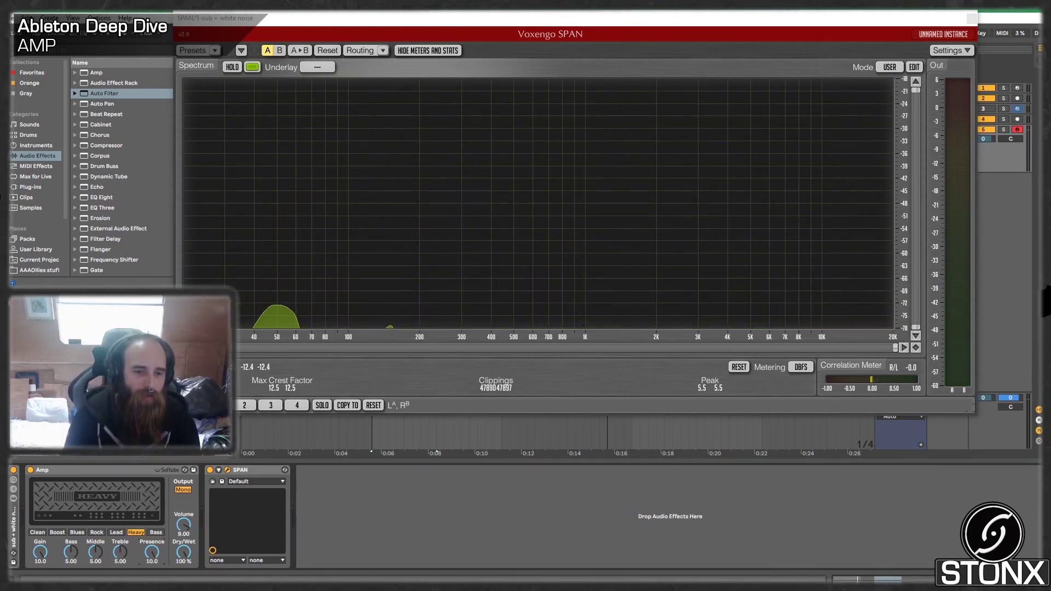
Step: Add Auto Filter after SPAN as an OSR notch filter with 10.3 dB drive
click(112, 84)
click(107, 94)
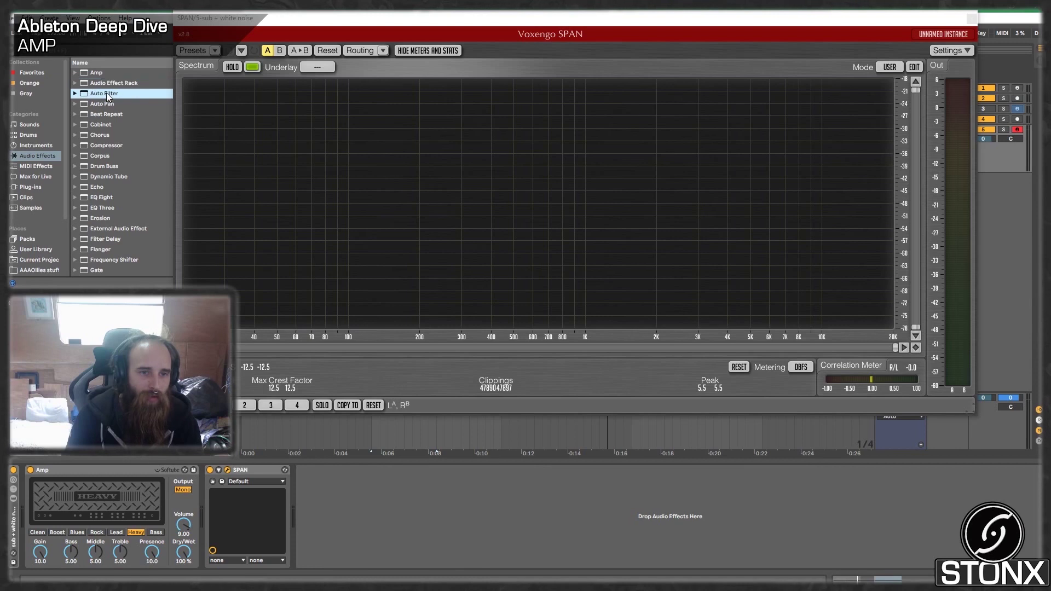
drag(357, 531, 314, 508)
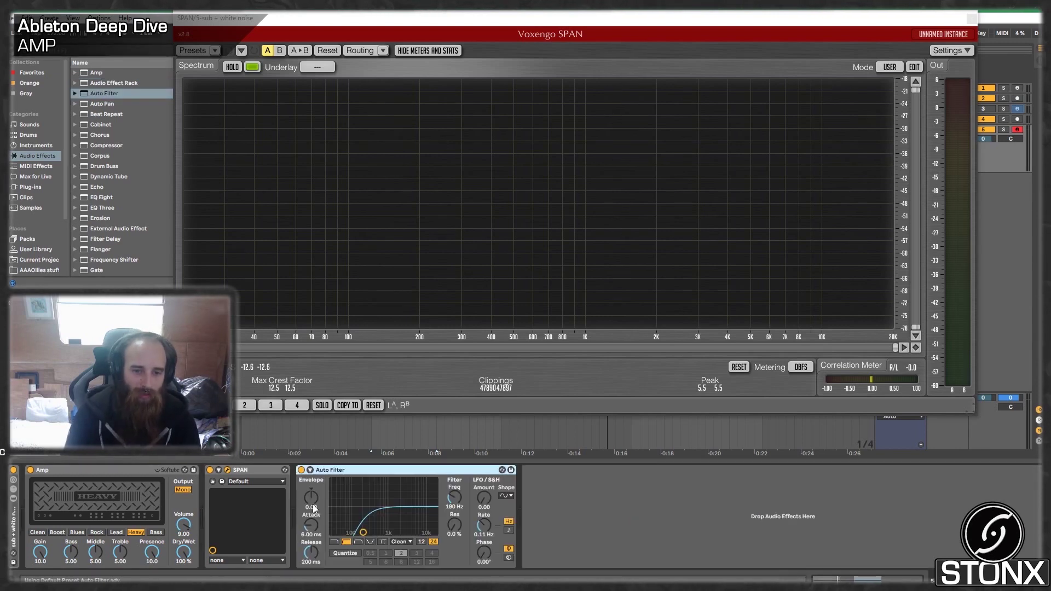
click(371, 542)
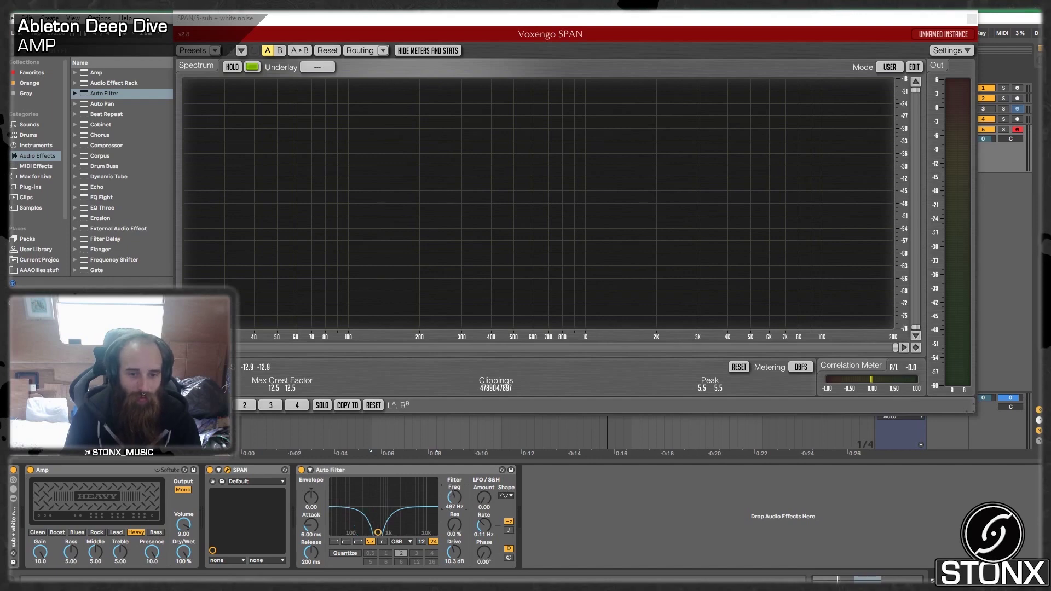
Step: Play the clip while raising Auto Filter's cutoff to 2.55 kHz, bypass the filter, and select Amp's Bass model
key(space)
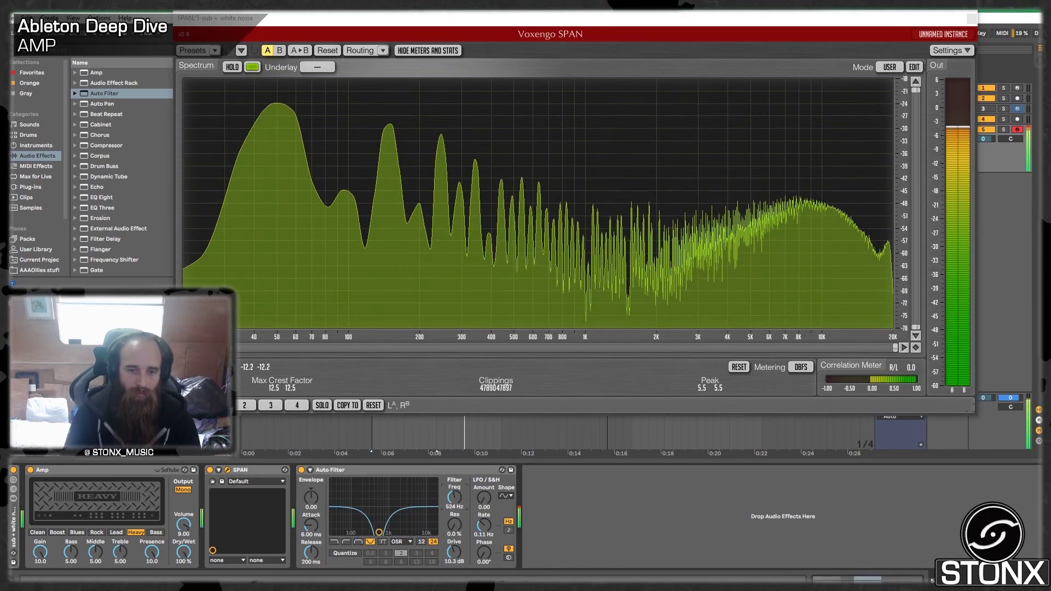
click(309, 469)
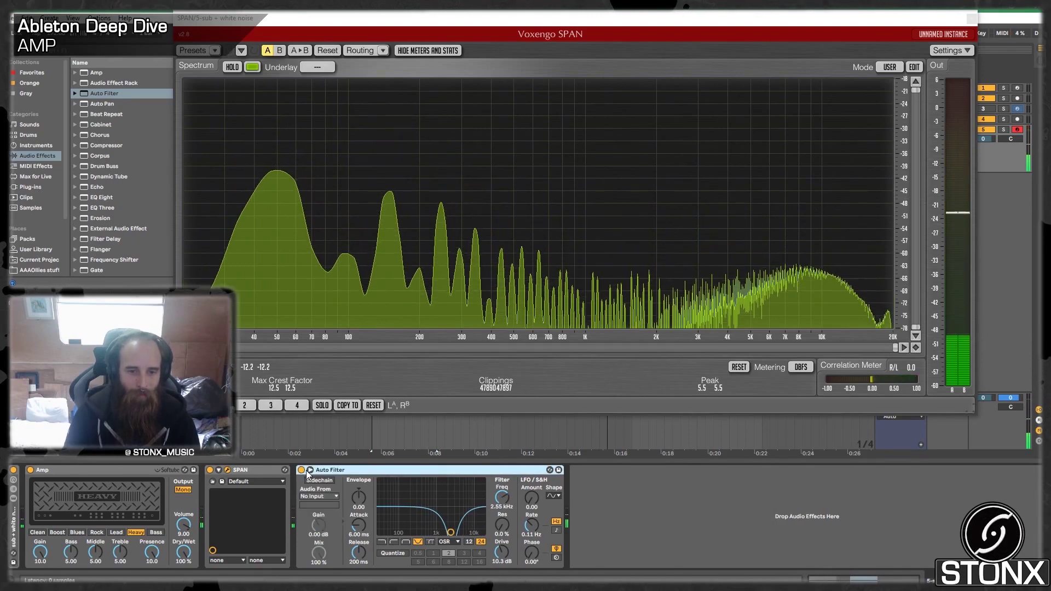
key(space)
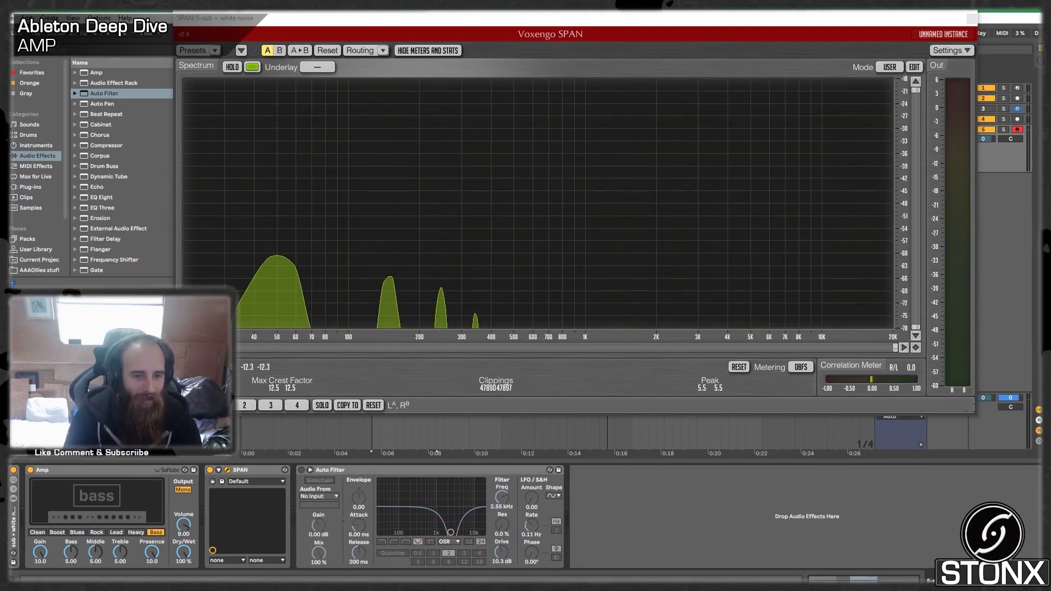
Step: Switch to GIMP, hide heavy.PNG, and toggle bass.PNG over Sub clean.PNG to compare the Bass spectrum with the clean sub
key(alt+Tab)
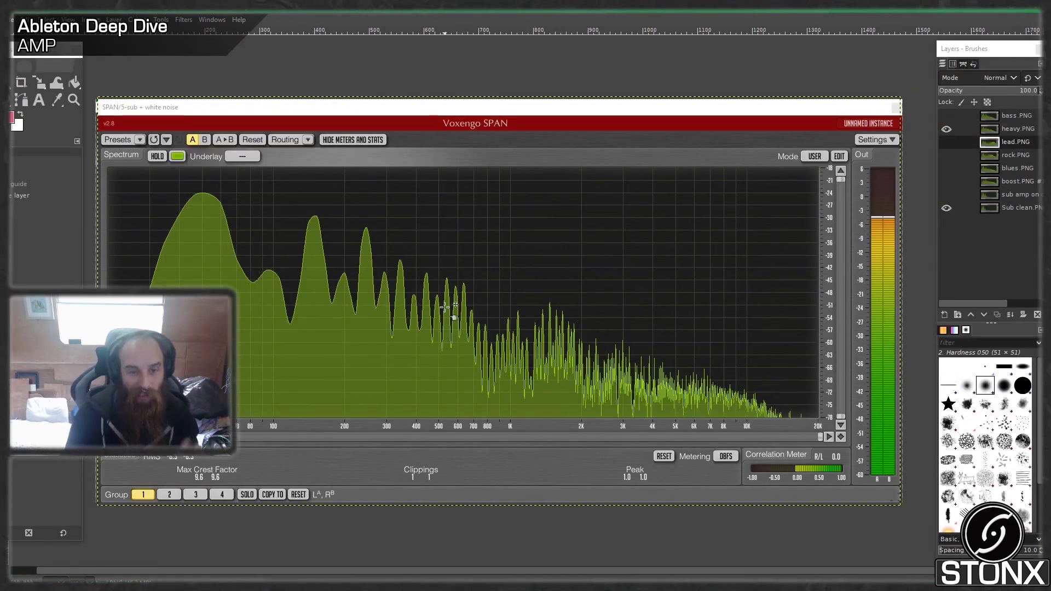
click(947, 130)
click(941, 121)
click(942, 121)
click(942, 120)
click(943, 122)
click(942, 122)
click(942, 121)
click(943, 122)
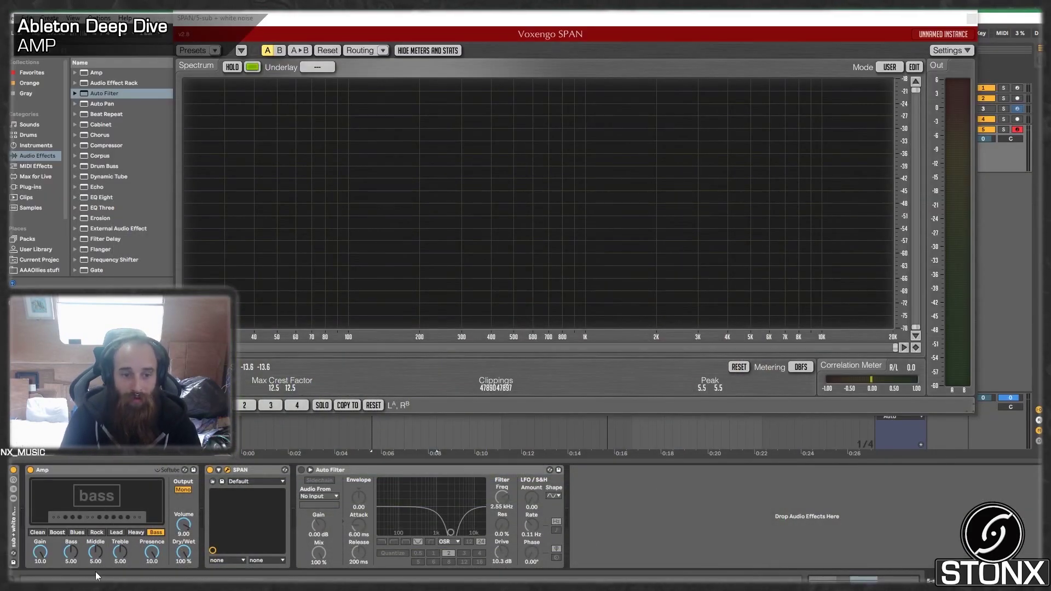
Step: Back in Ableton Live, play the clip with Amp bypassed, re-enable Amp, and lower its Presence to 5.00
click(30, 470)
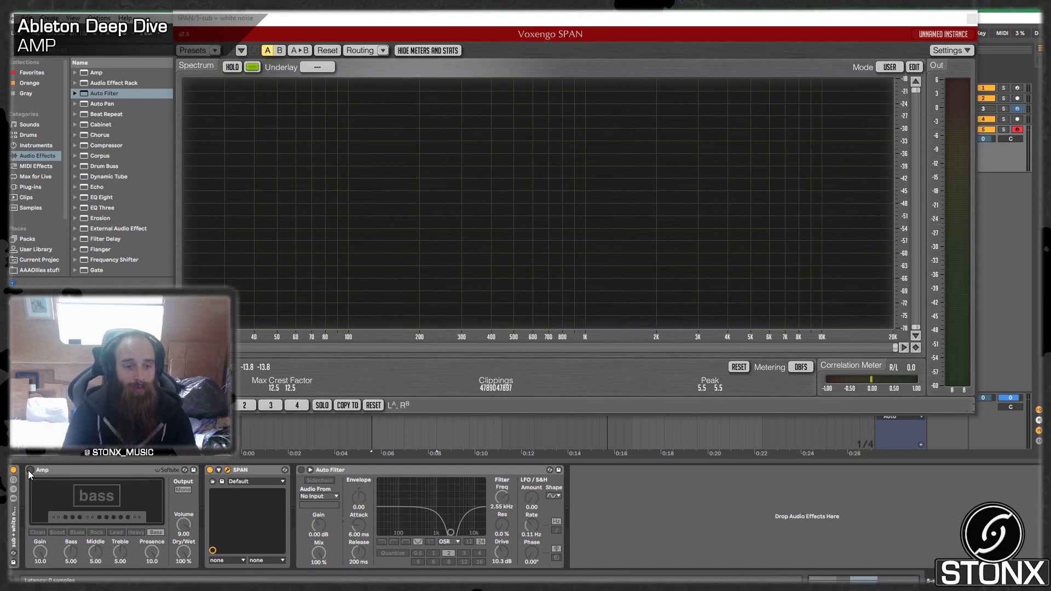
key(space)
click(30, 471)
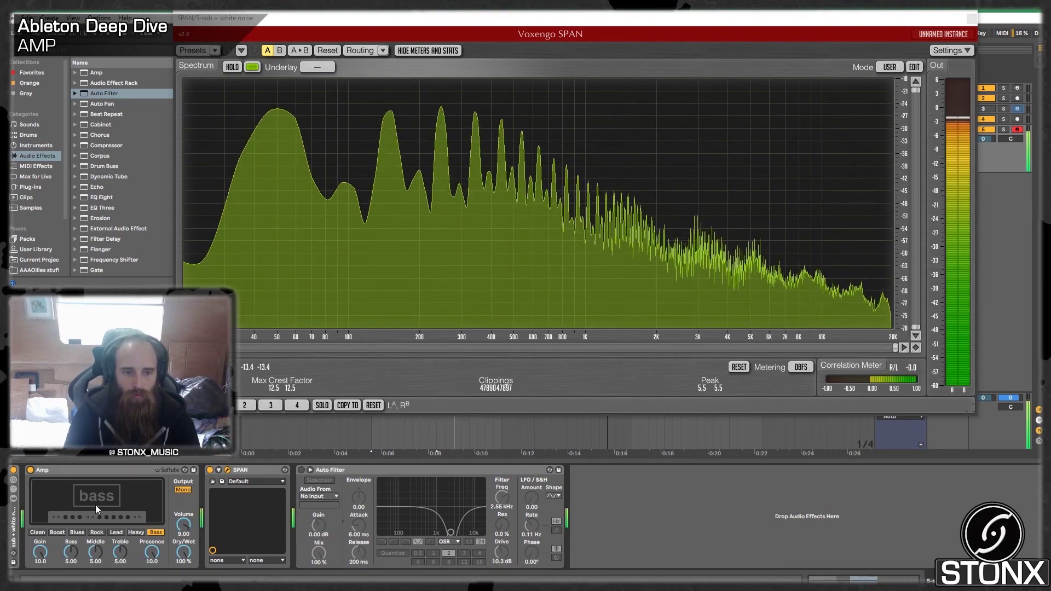
drag(152, 552, 152, 563)
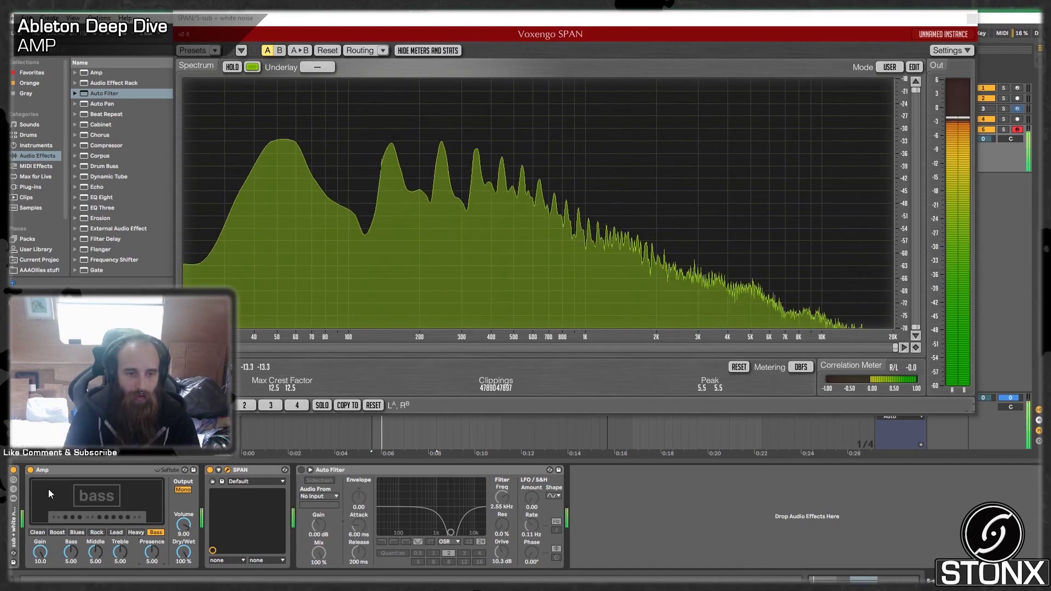
Step: Set Amp's Dry/Wet to 4.14% and bypass and re-enable Amp during playback to compare the blended and dry sound
mouse_move(184, 552)
mouse_down()
mouse_move(184, 590)
mouse_move(185, 562)
mouse_up()
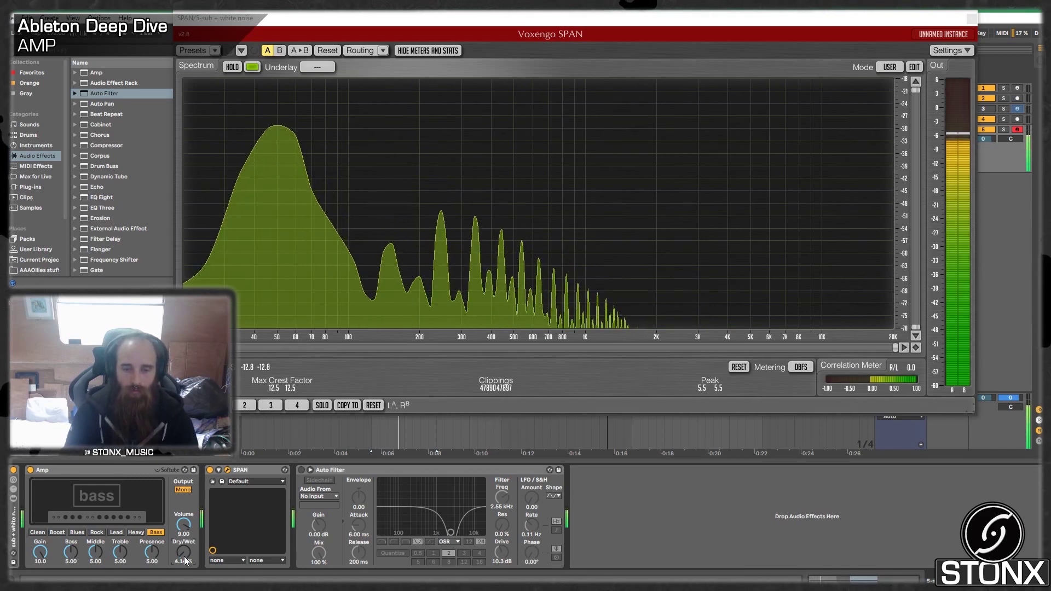
click(31, 471)
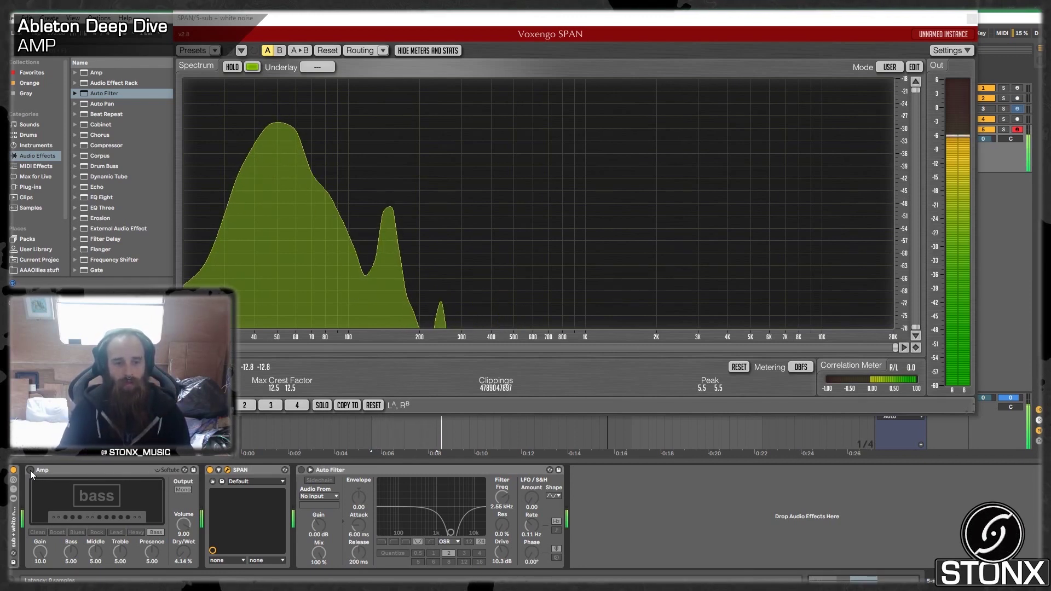
click(30, 471)
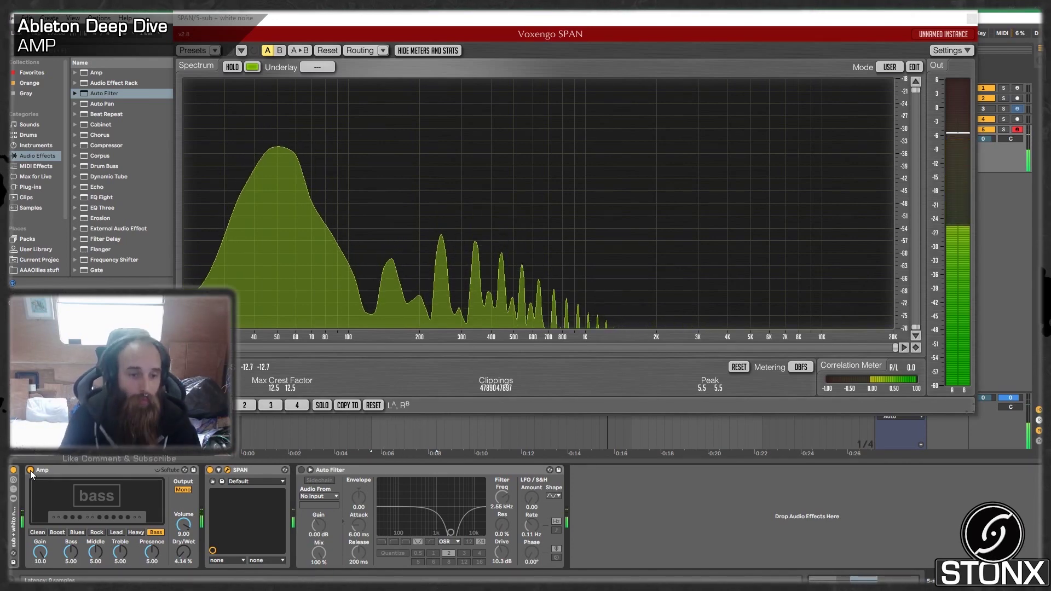
Step: Unfold the sub + white noise rack ahead of Amp to inspect its contents, and fold it back
click(88, 468)
double_click(12, 527)
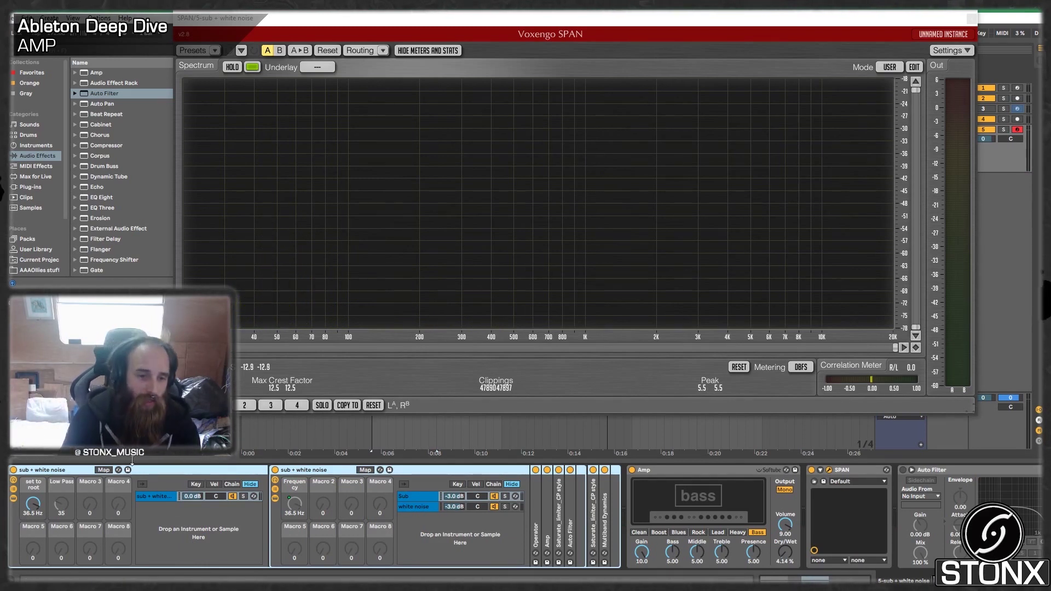
double_click(70, 468)
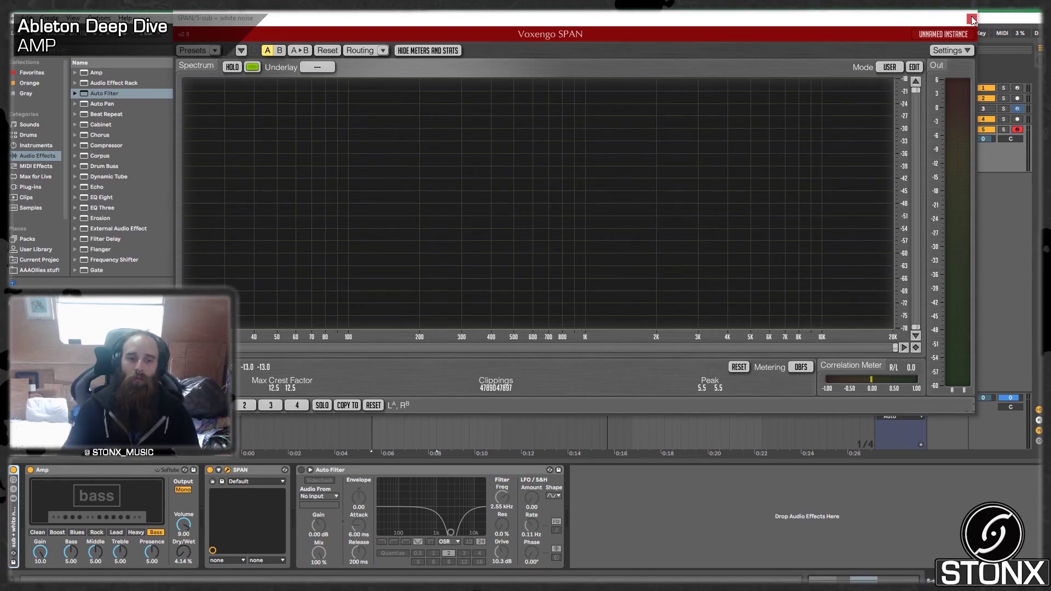
Step: Bypass Amp and SPAN, and close the SPAN plugin window
click(31, 470)
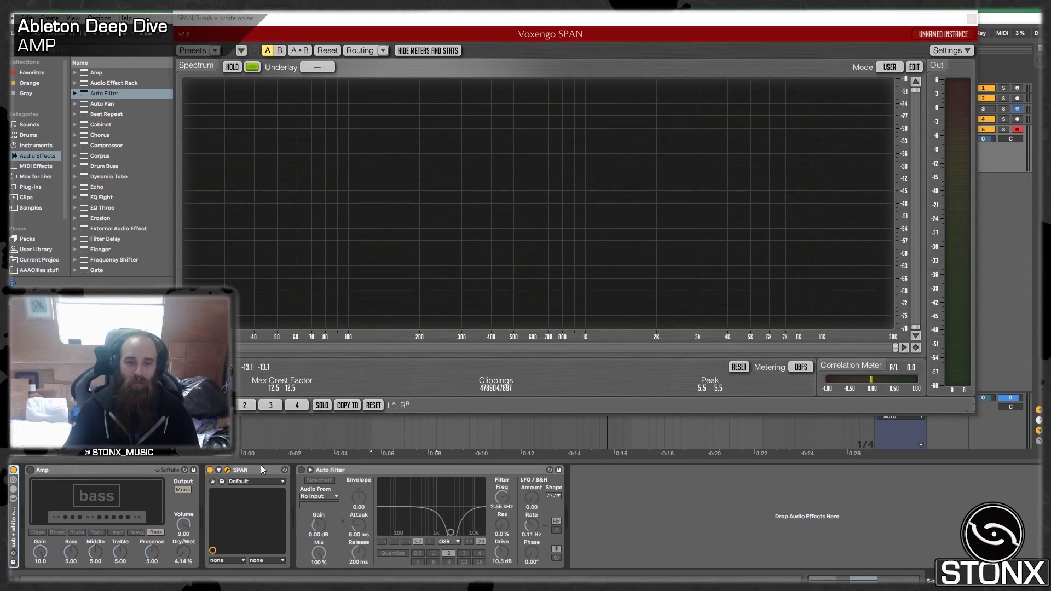
click(209, 469)
click(26, 519)
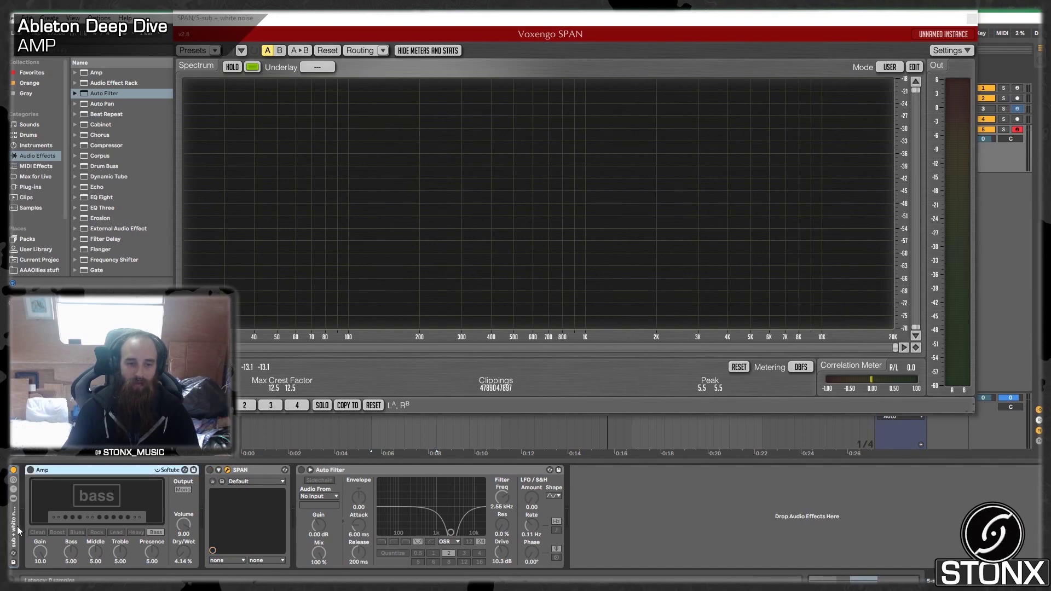
double_click(17, 530)
double_click(98, 470)
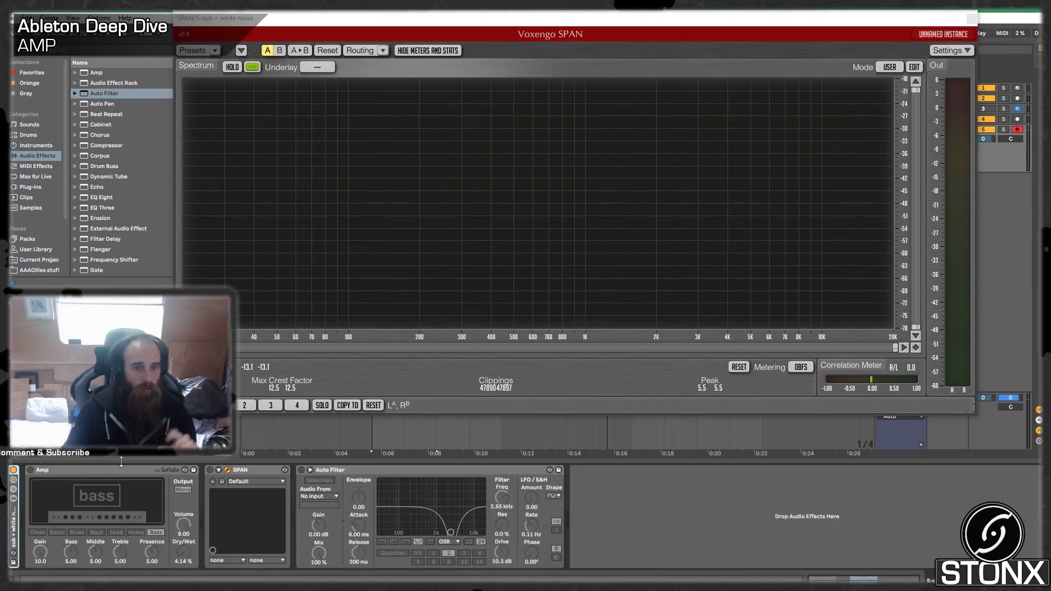
click(973, 19)
Step: Bring the 24-Instrument Rack 1 clips into view in the arrangement and unfold tracks 1, 3, and 4
drag(334, 56, 416, 88)
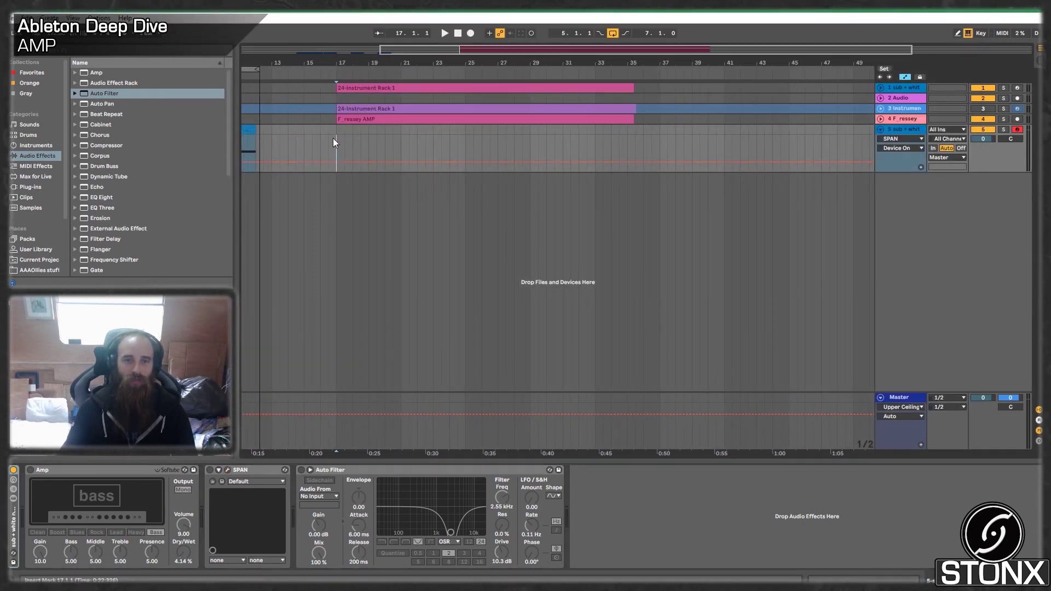
click(880, 119)
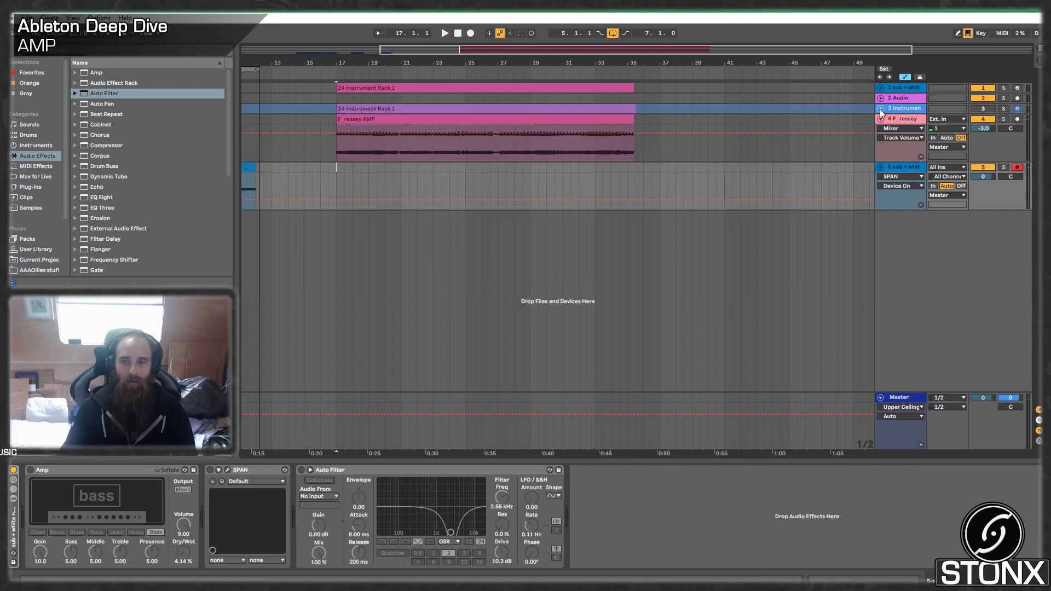
click(879, 109)
click(883, 98)
click(880, 88)
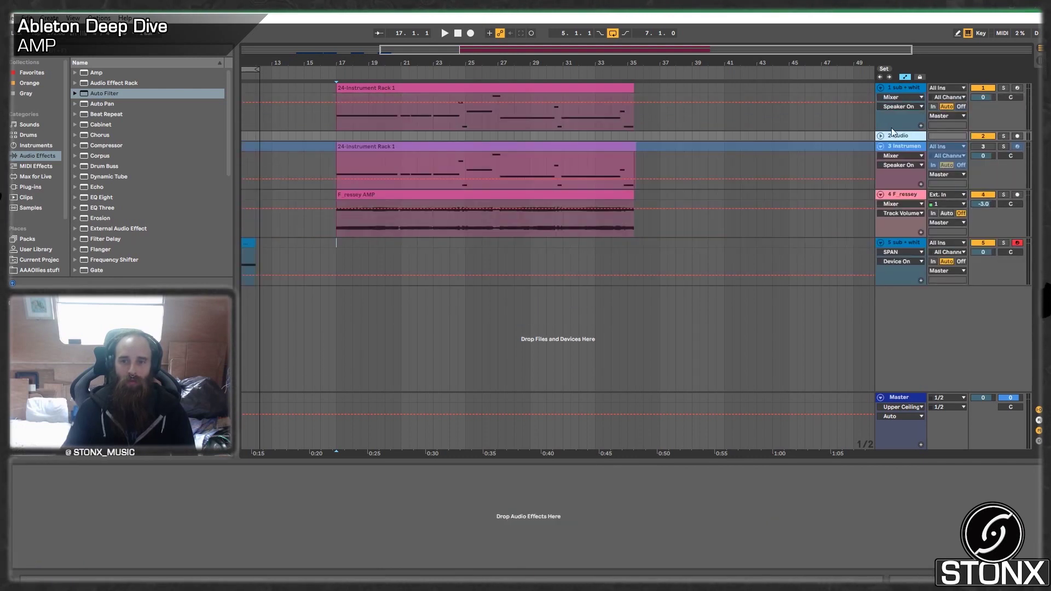
Step: Unfreeze track 3, the Instrument Rack track
click(905, 146)
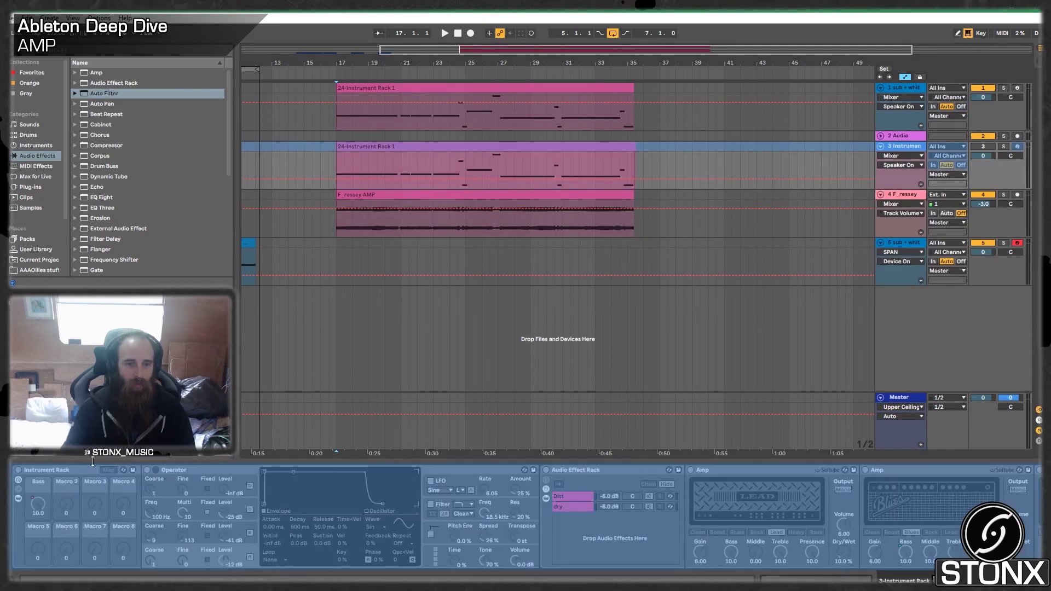
right_click(904, 146)
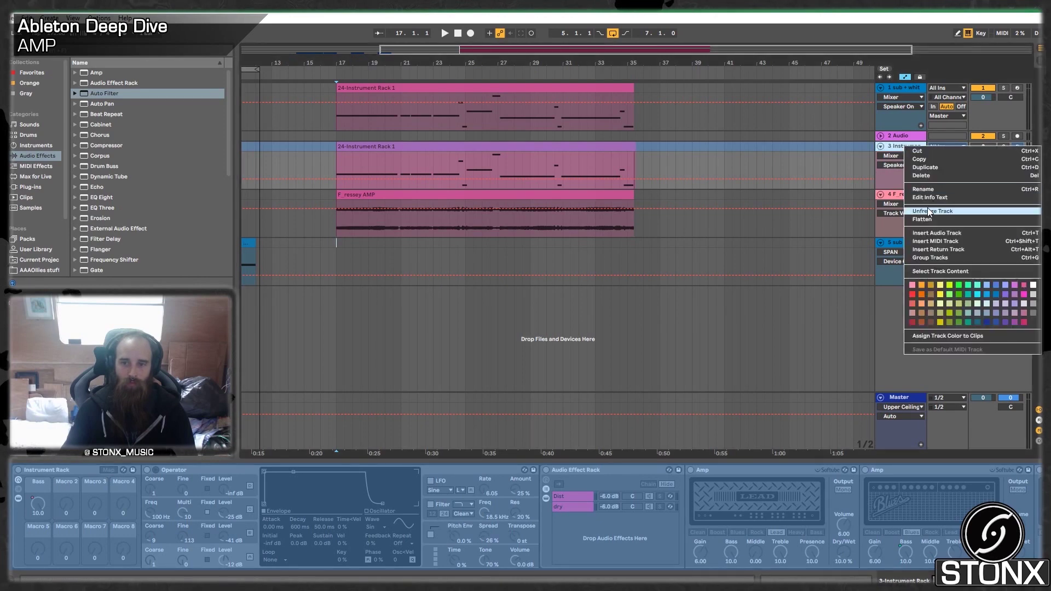
click(131, 457)
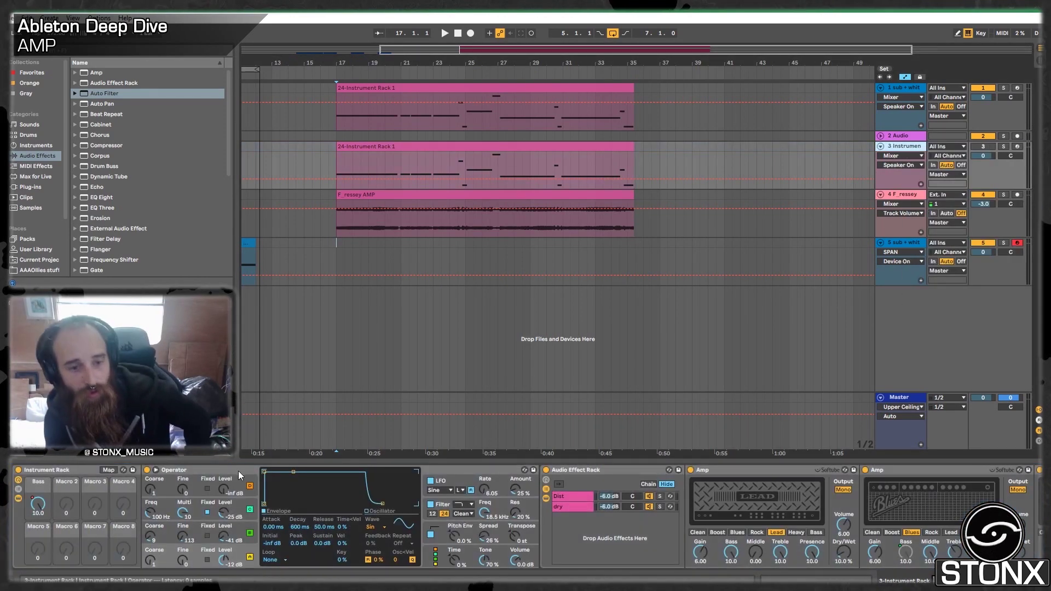
Step: Inspect the envelope settings of Operator's oscillators C and B on track 3
click(235, 524)
click(241, 535)
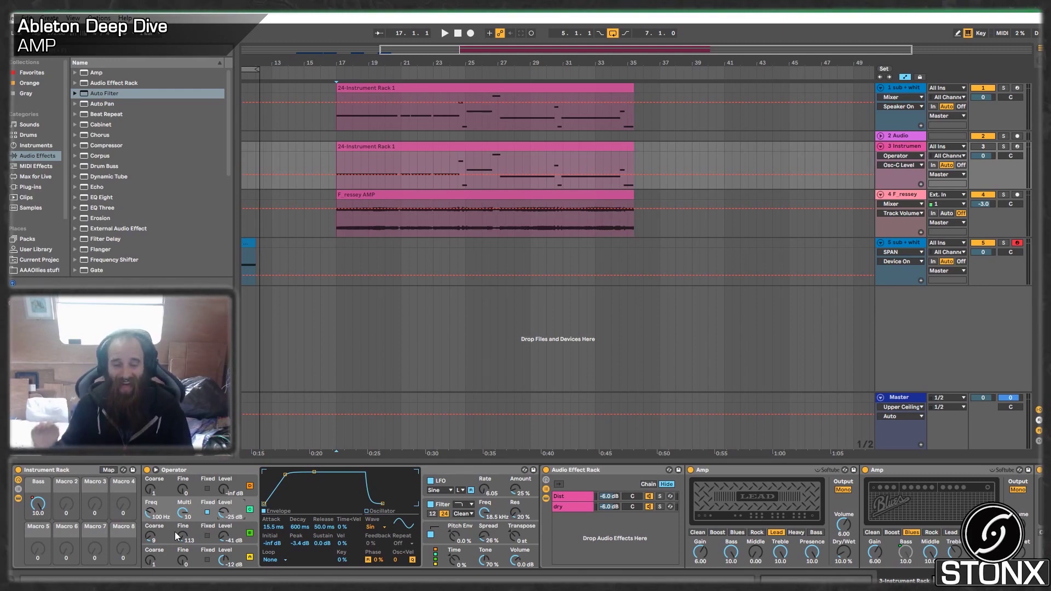
click(237, 530)
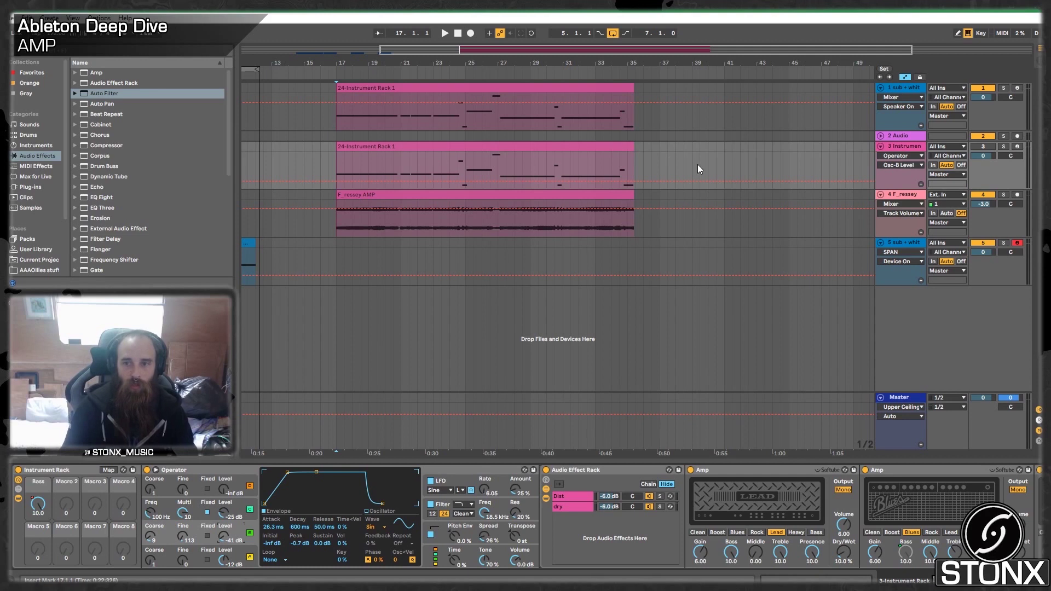
Step: Bypass and fold track 3's Audio Effect Rack, then solo the track and play it without the rack's processing
double_click(548, 471)
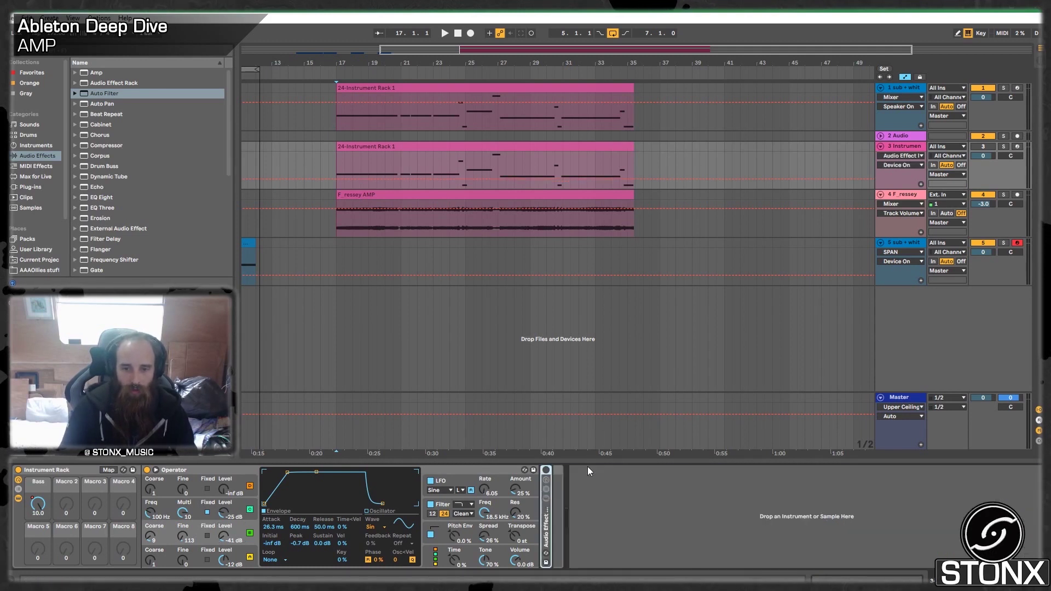
click(909, 146)
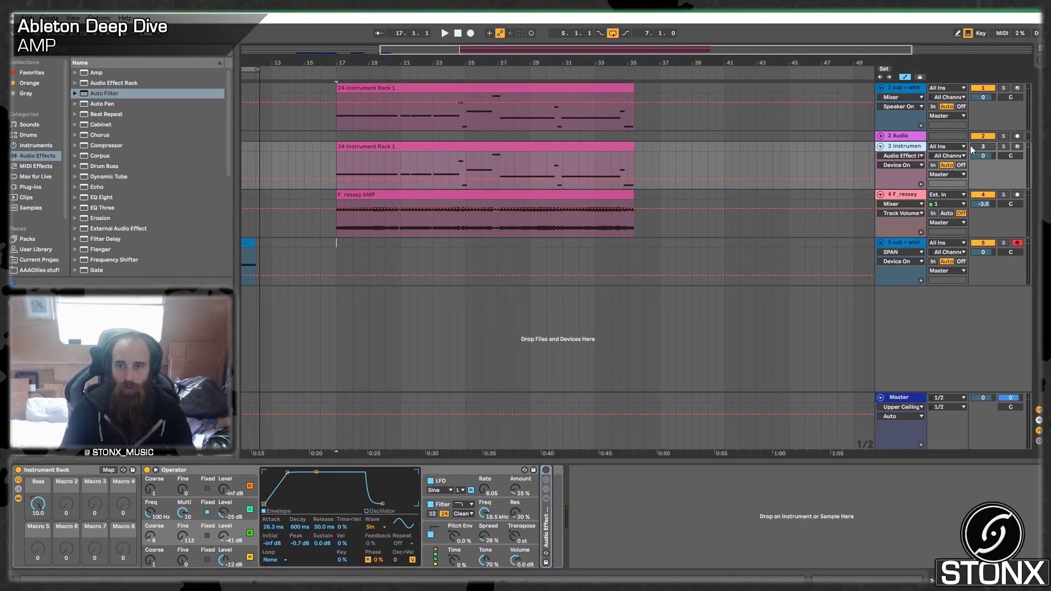
click(1004, 147)
key(space)
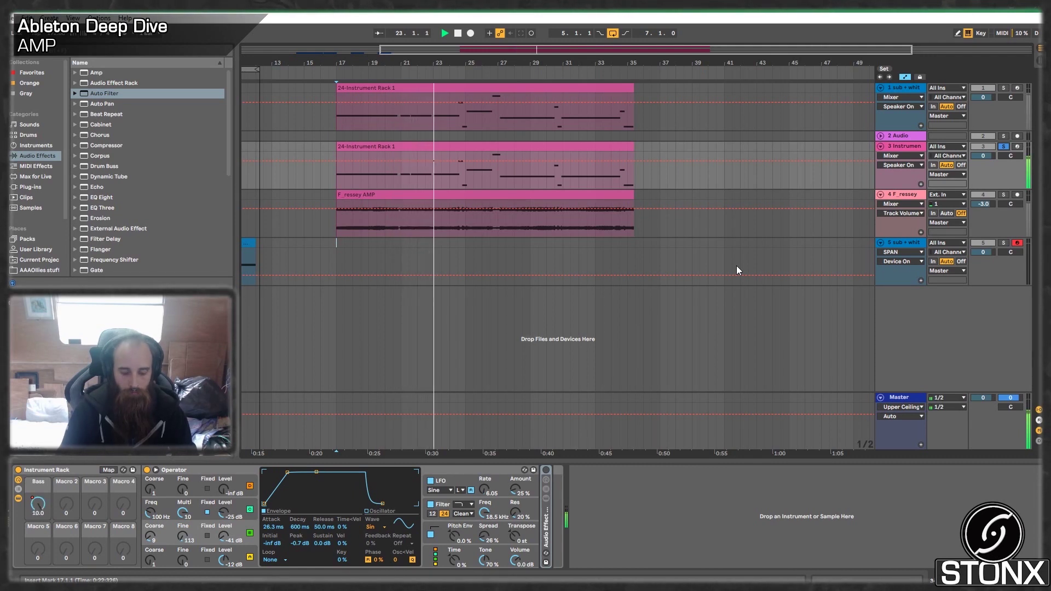
Step: Re-enable and unfold track 3's Audio Effect Rack, and examine its Lead, Blues and Heavy Amps and the Auto Filter
double_click(547, 475)
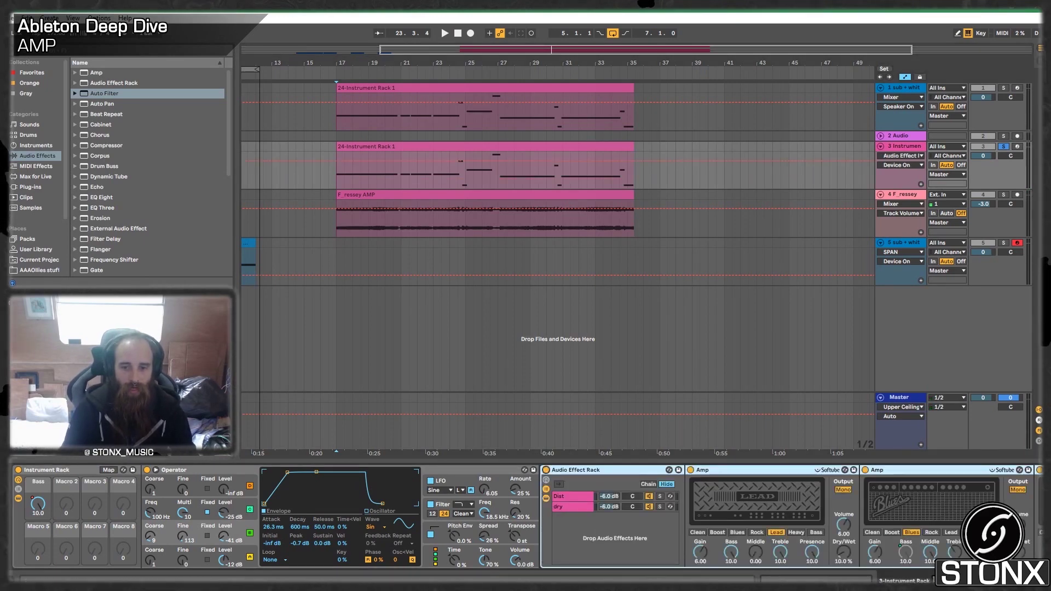
scroll(525, 517, right, 5)
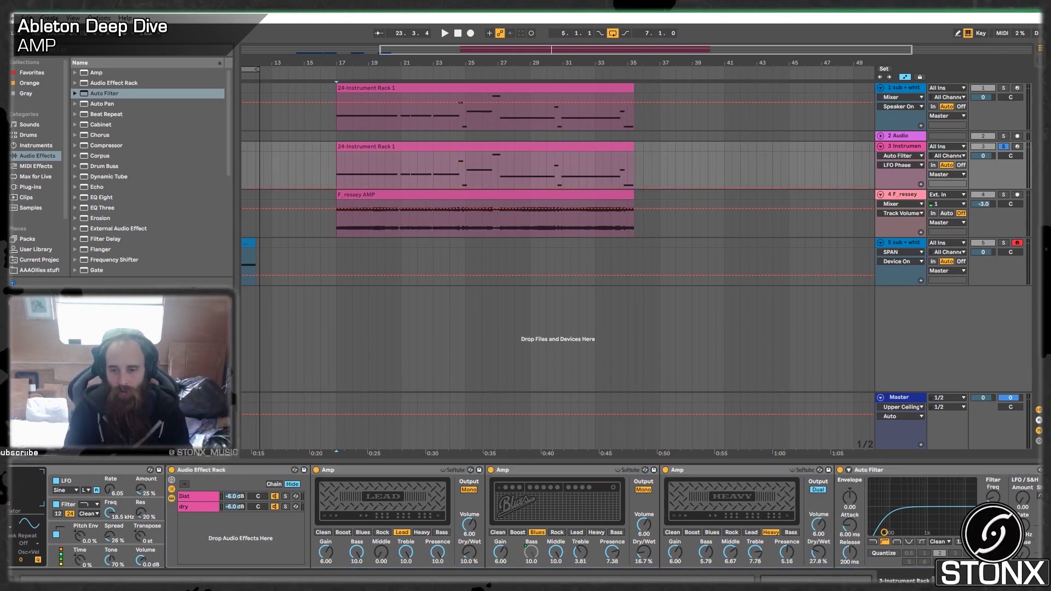
click(904, 527)
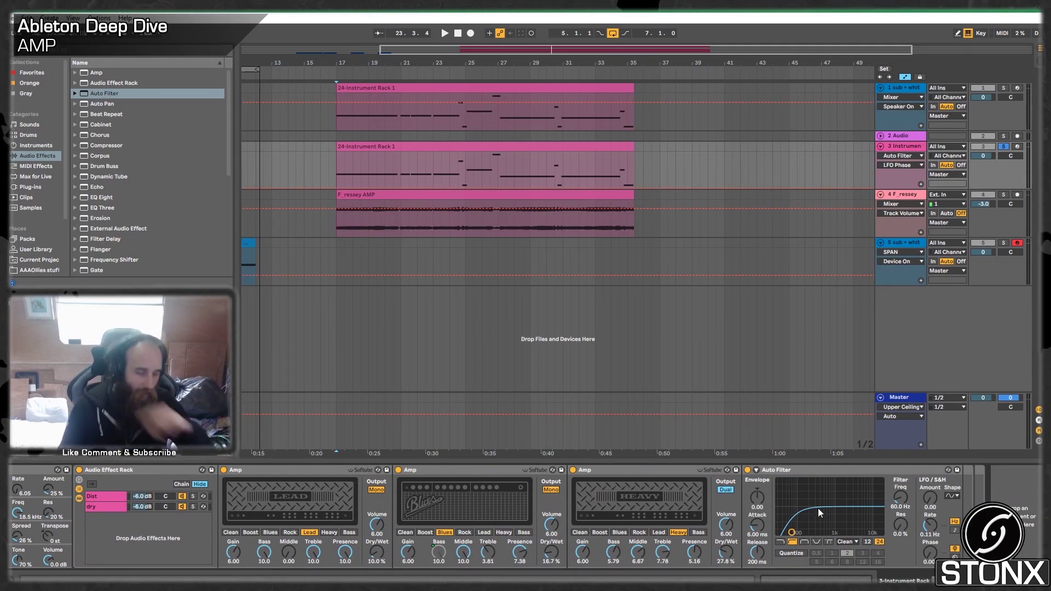
Step: Check the device chain on track 1, and compare the devices in the Dist and dry chains of track 3's rack
click(908, 90)
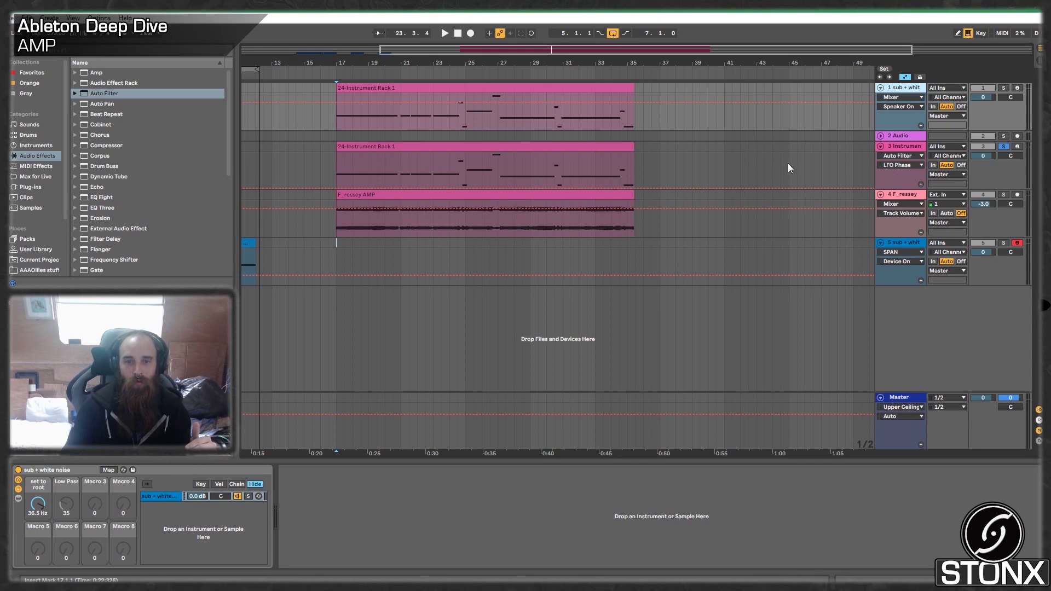
click(902, 145)
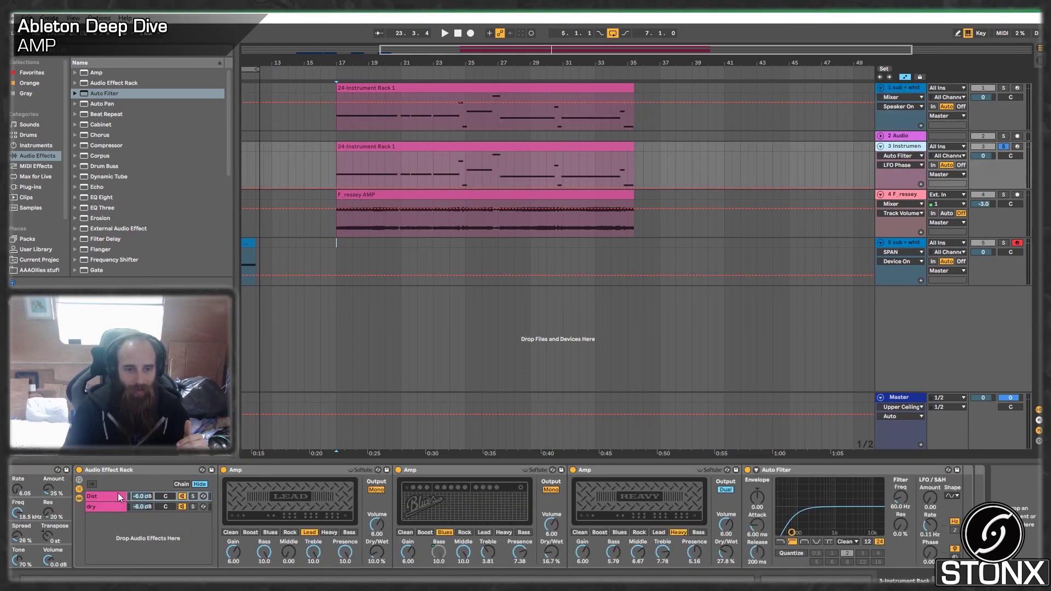
click(92, 507)
click(97, 494)
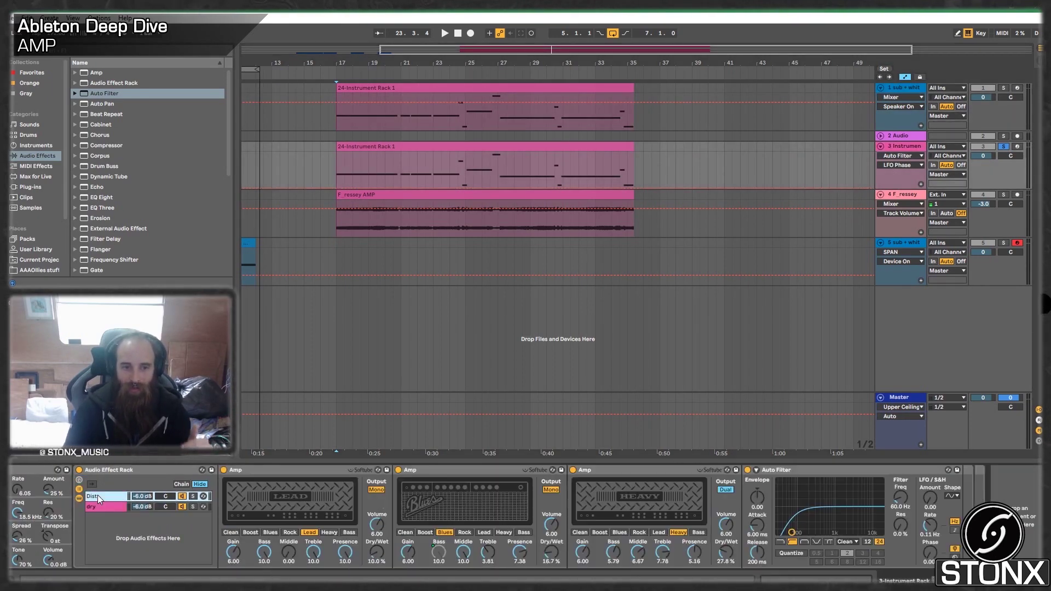
click(99, 508)
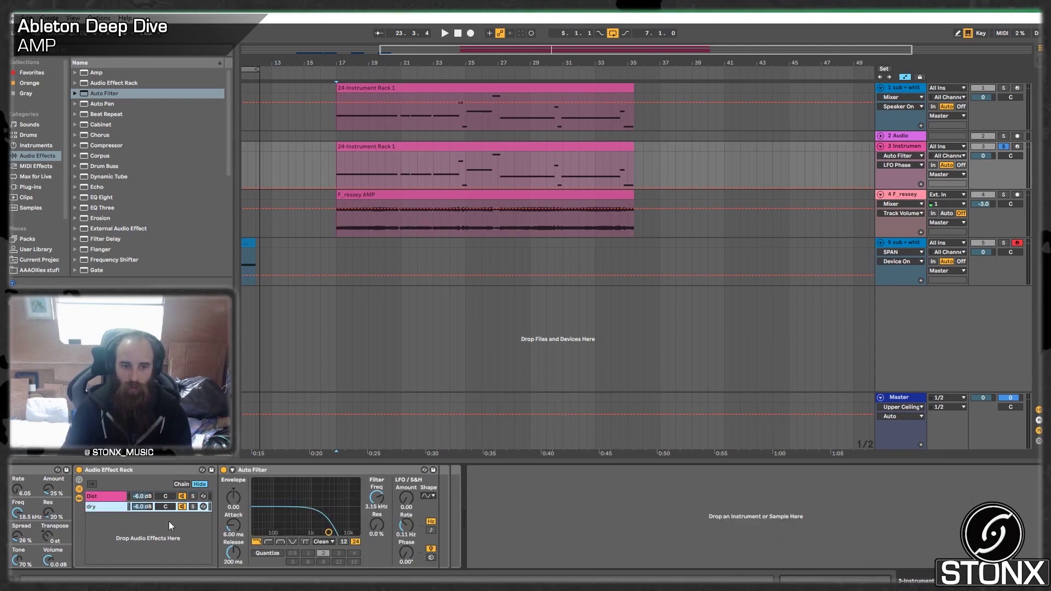
Step: Audition the dry chain and the Dist chain separately in solo, and clear the chain solo
click(193, 507)
key(space)
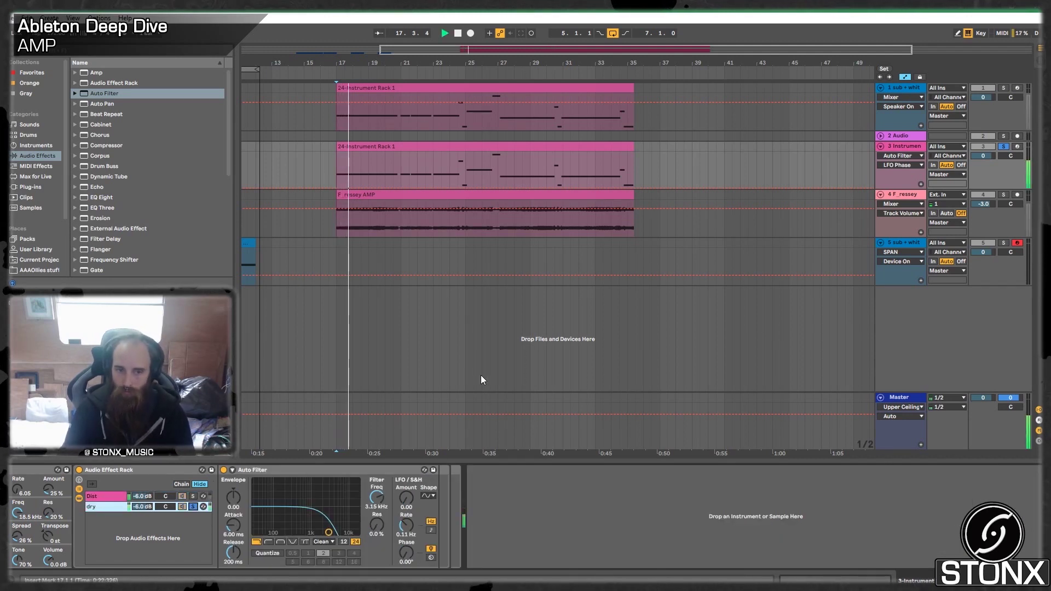
click(192, 497)
key(space)
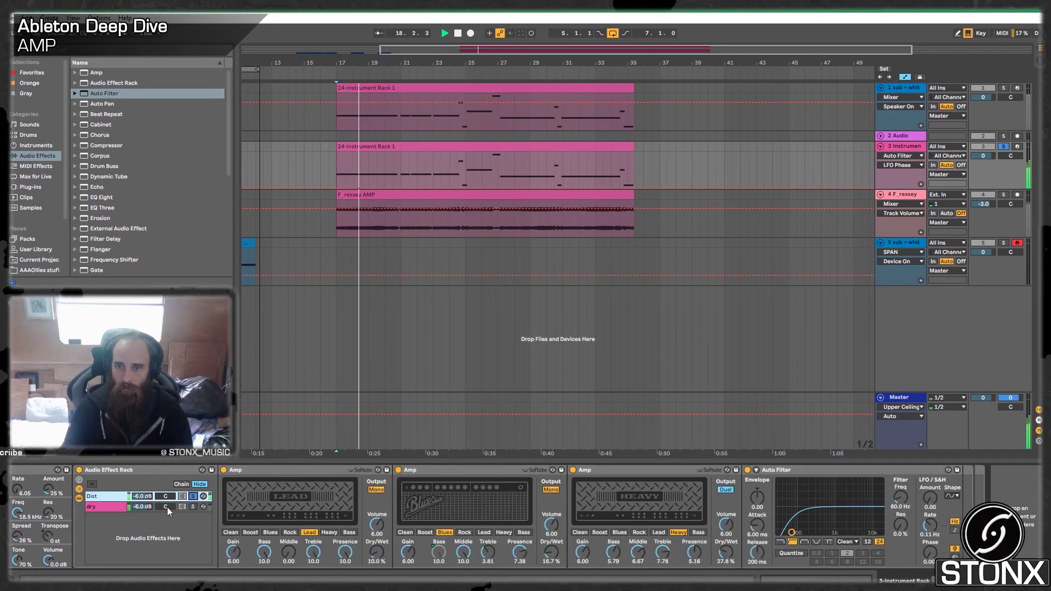
click(193, 497)
key(space)
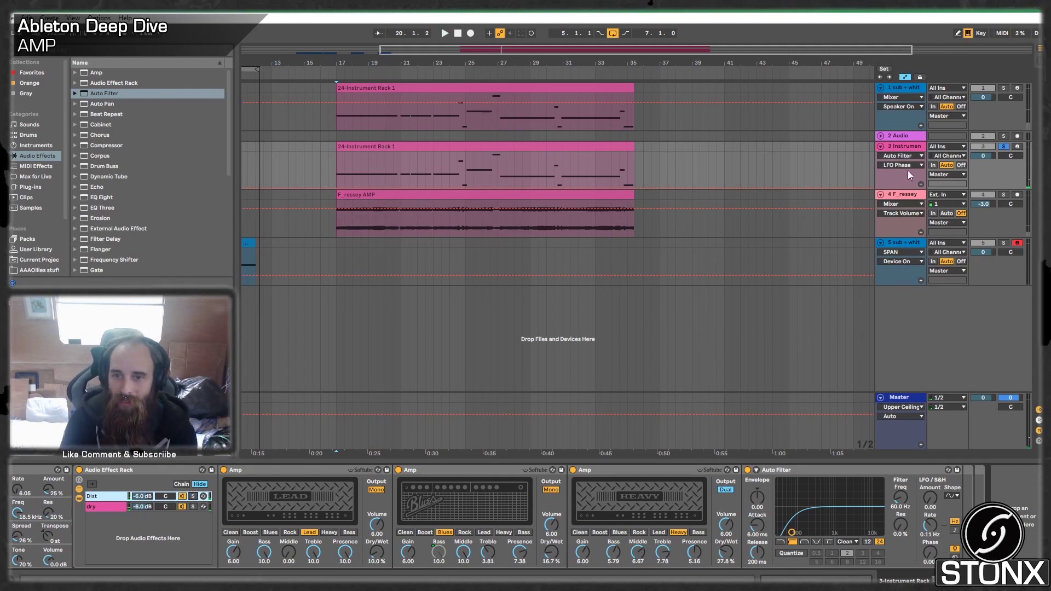
Step: Turn off solo on track 3 and freeze the track
click(912, 148)
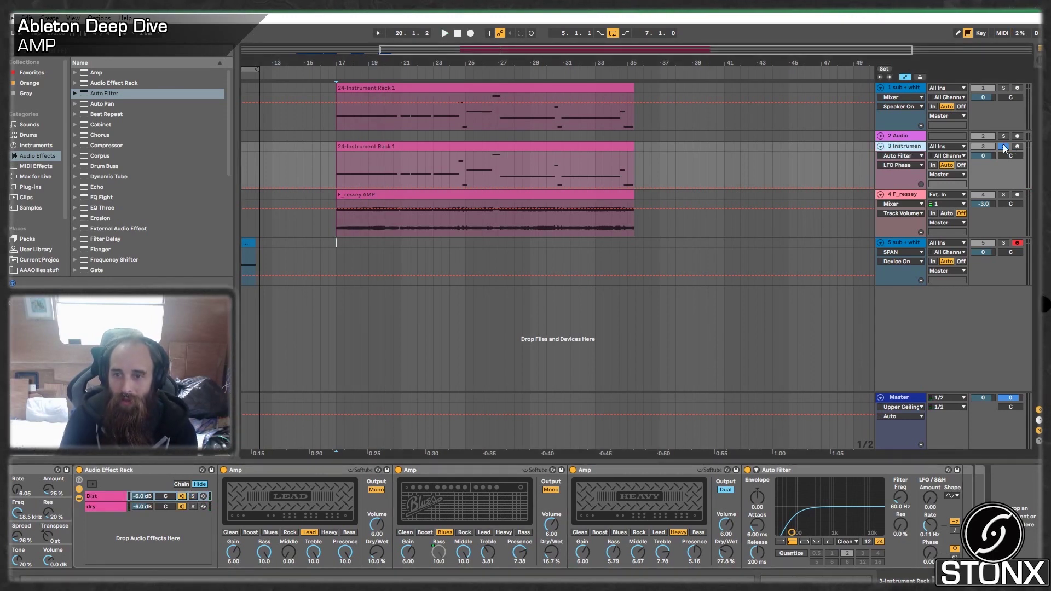
right_click(909, 149)
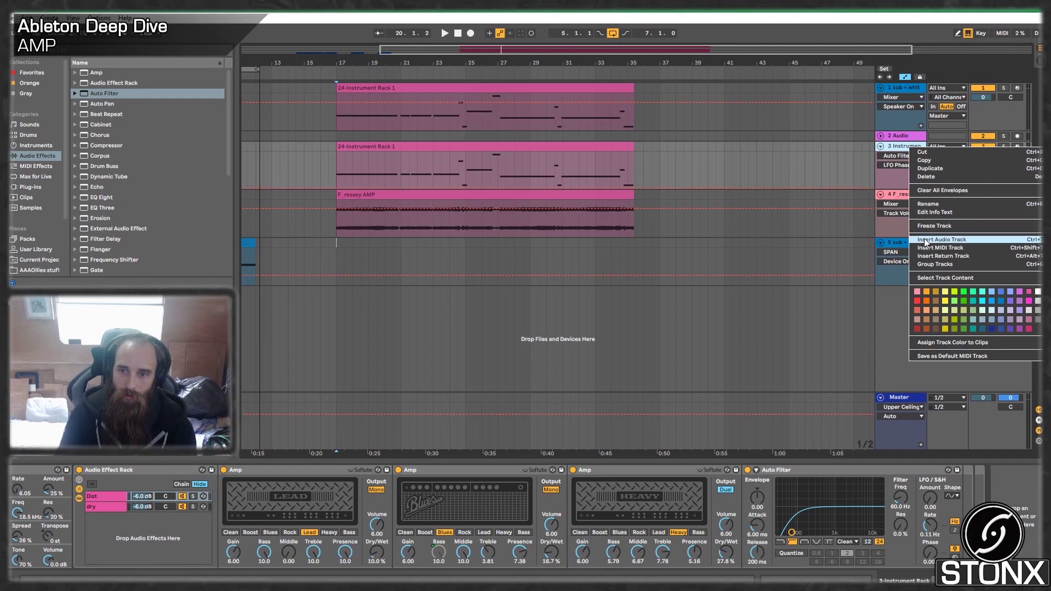
click(863, 147)
right_click(904, 149)
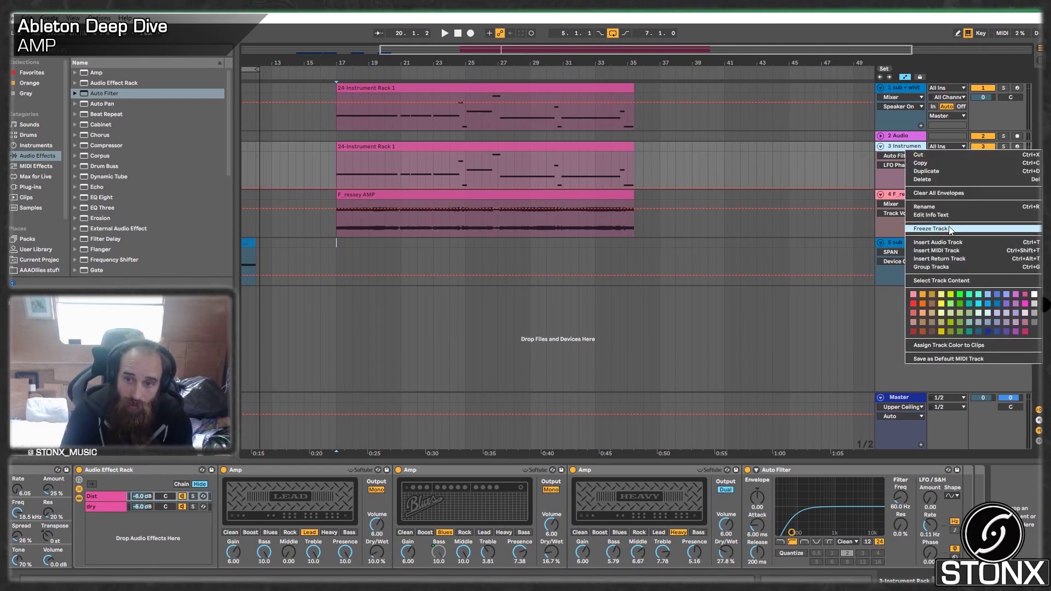
click(940, 242)
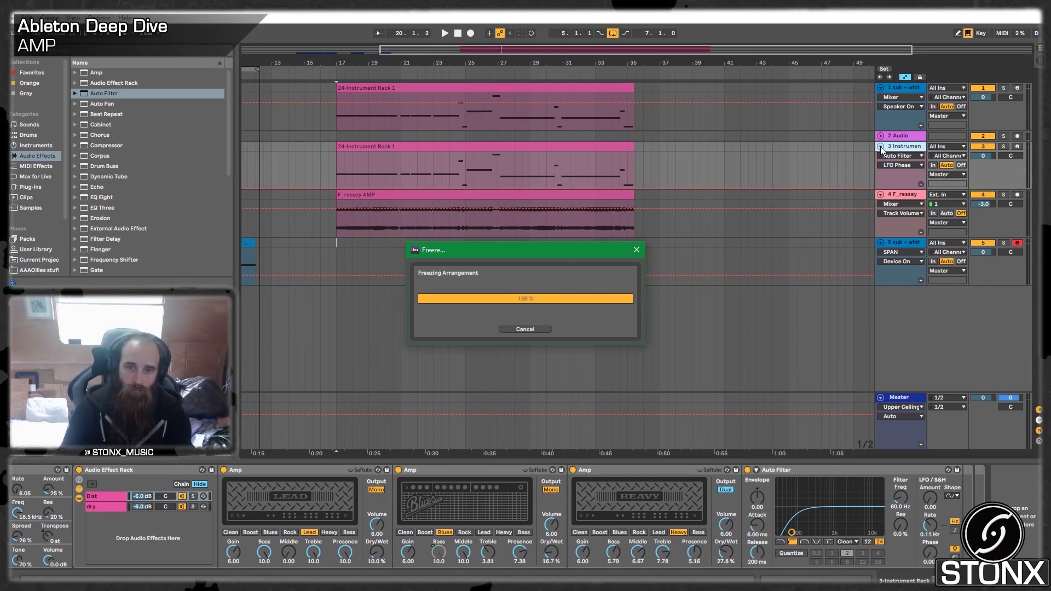
Step: Copy the frozen clip from track 3 to track 4 at bar 36 as audio, and delete that copy
drag(403, 144, 662, 230)
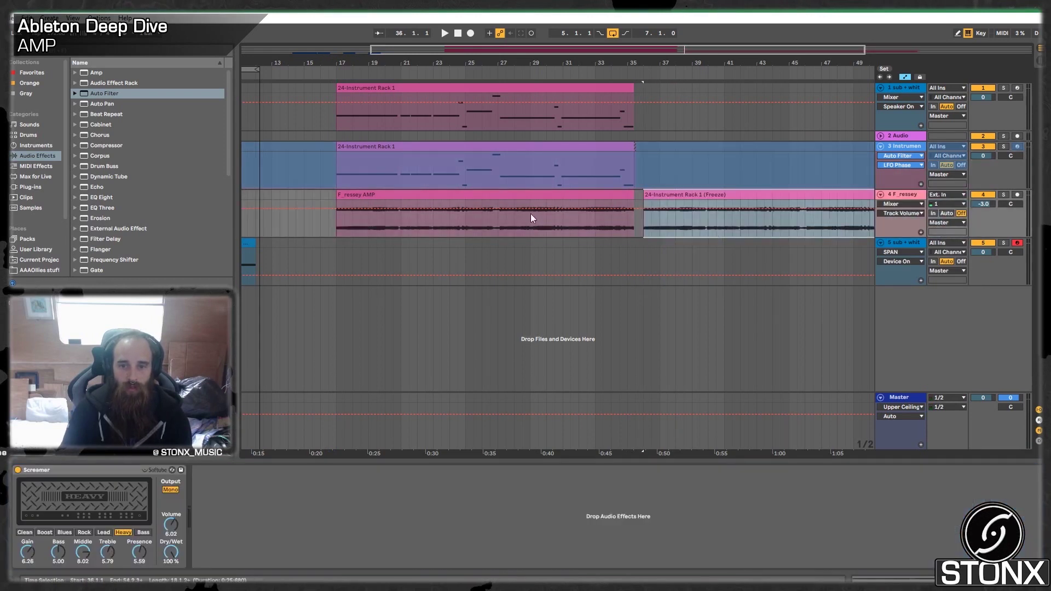
key(Delete)
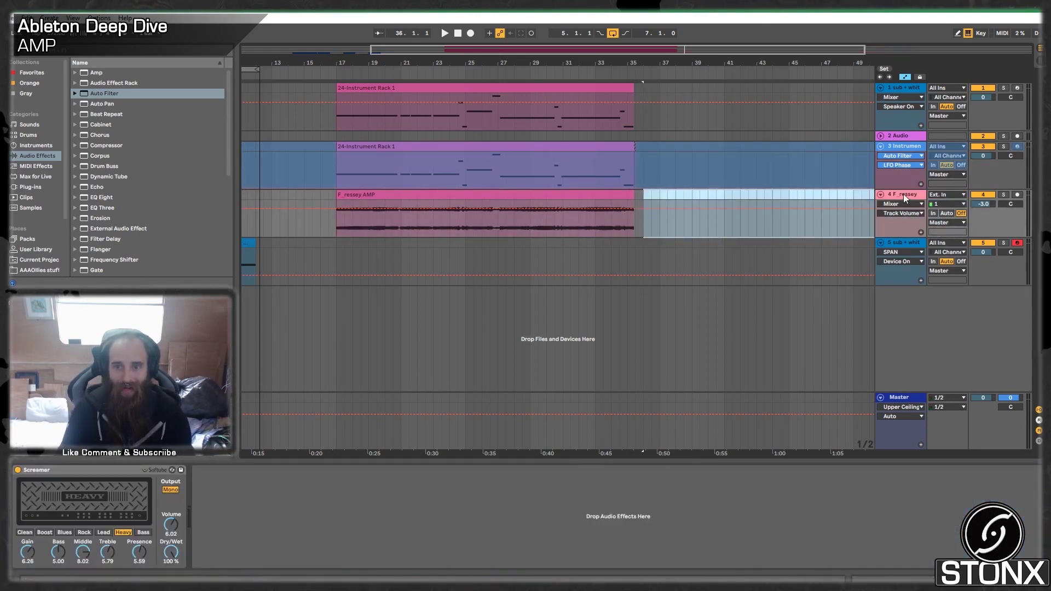
Step: Inspect the Screamer Amp device on track 4 and locate the Screamer.adv preset under Amp in the browser
click(94, 465)
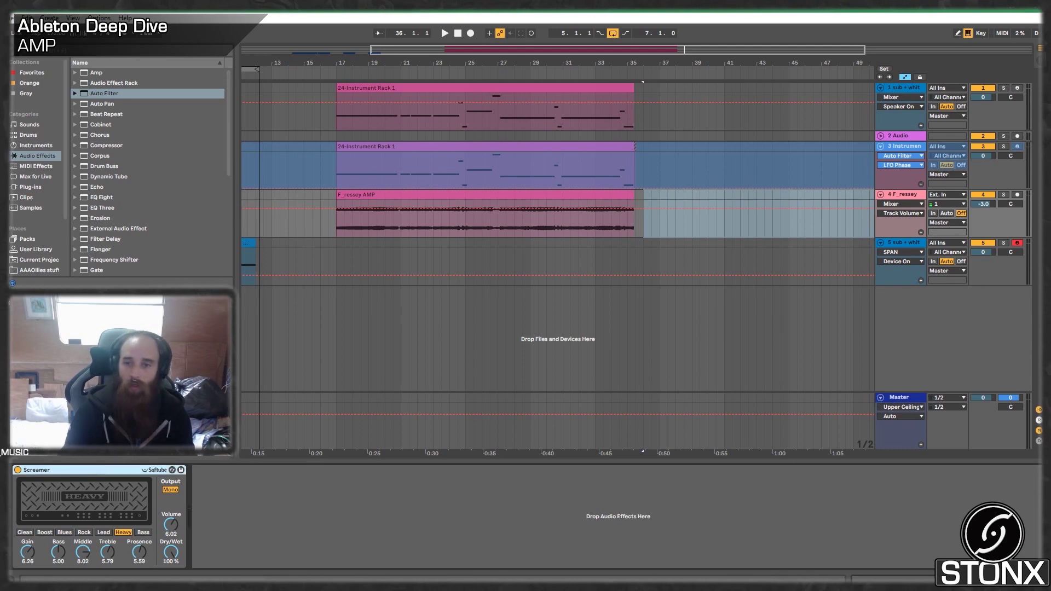
click(333, 237)
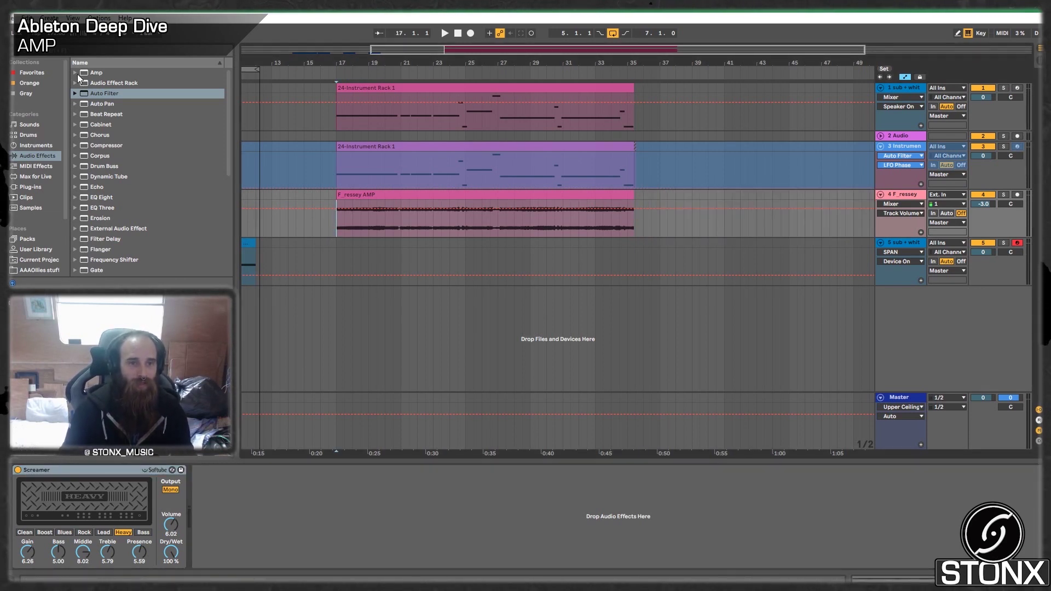
click(75, 72)
click(106, 198)
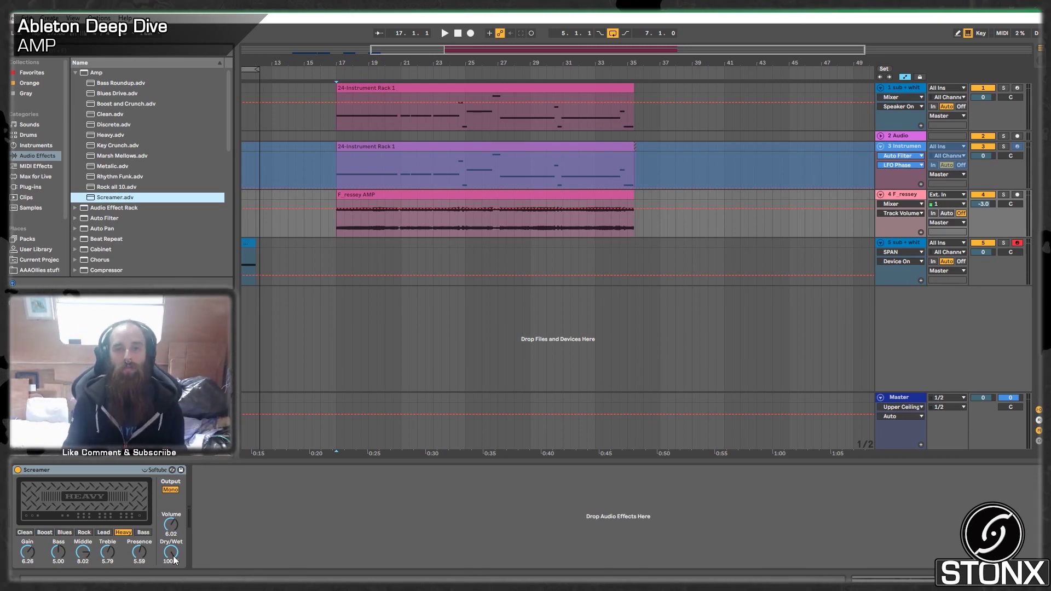
Step: Play all tracks together from bar 17 and view the master's spectrum in SPAN, then stop and close the plugin window
click(339, 135)
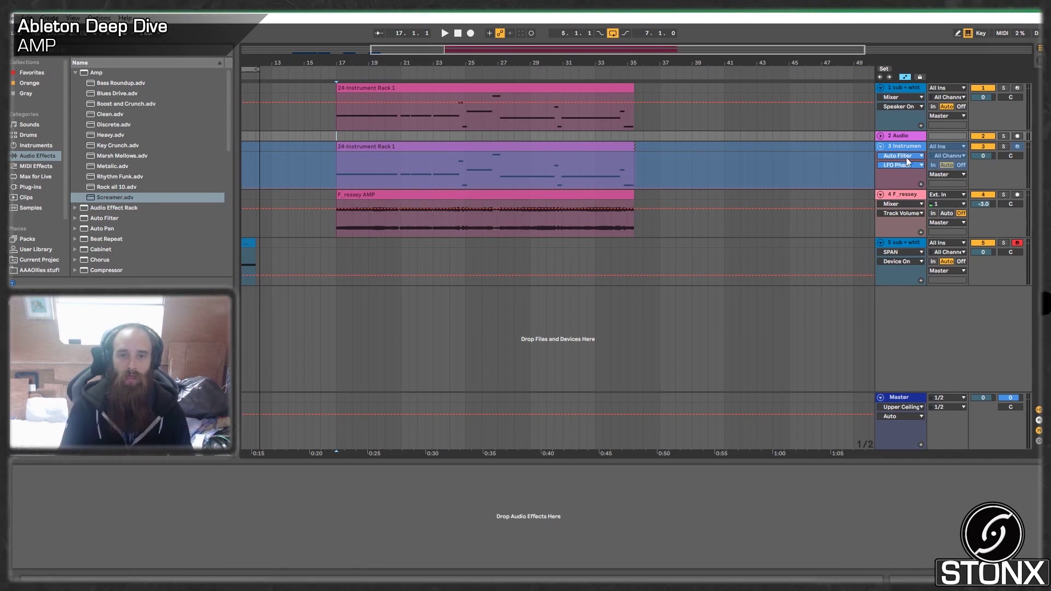
key(space)
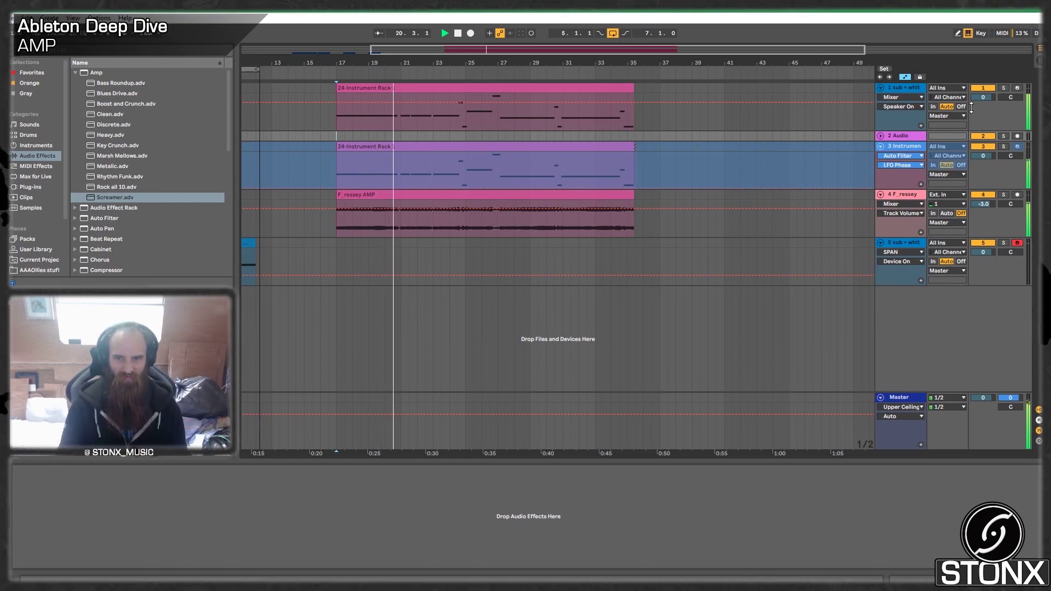
click(901, 398)
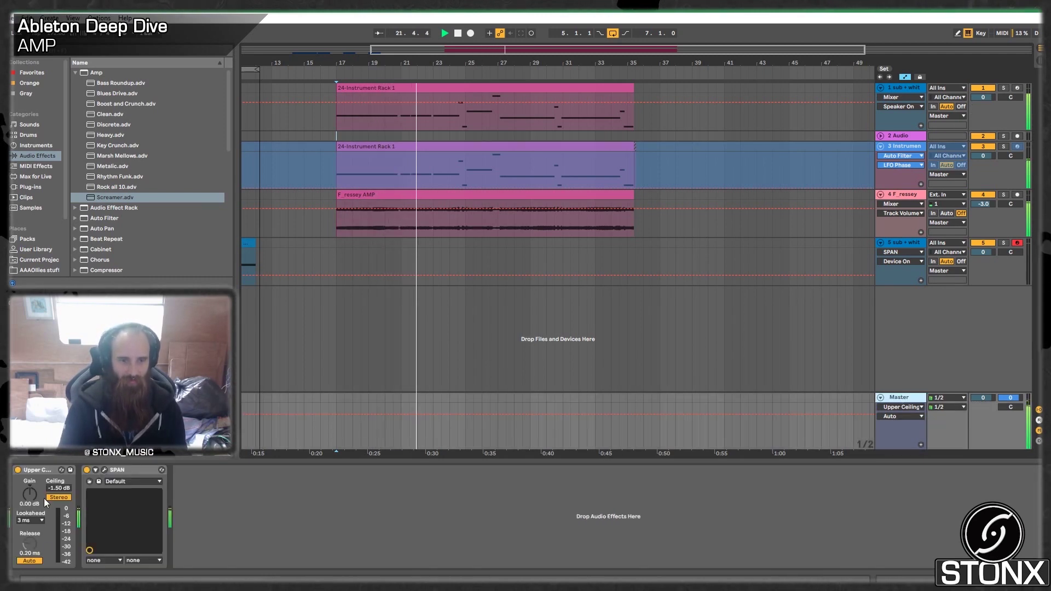
click(104, 470)
drag(492, 400, 865, 466)
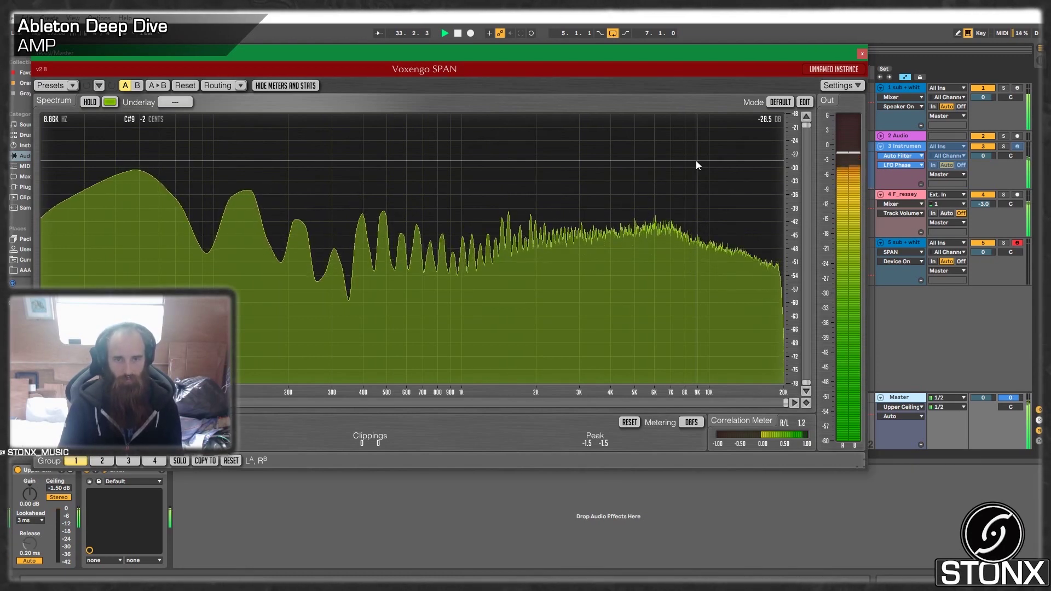
click(863, 53)
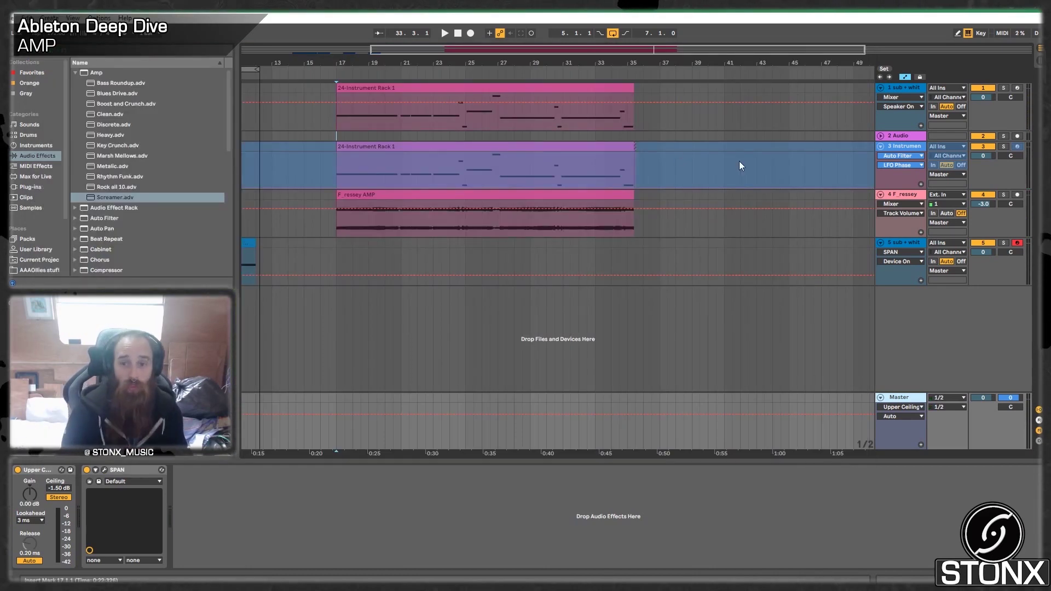
Step: Review track 3's frozen devices and the 24-Instrument Rack 1 clips on tracks 1 and 3
click(906, 149)
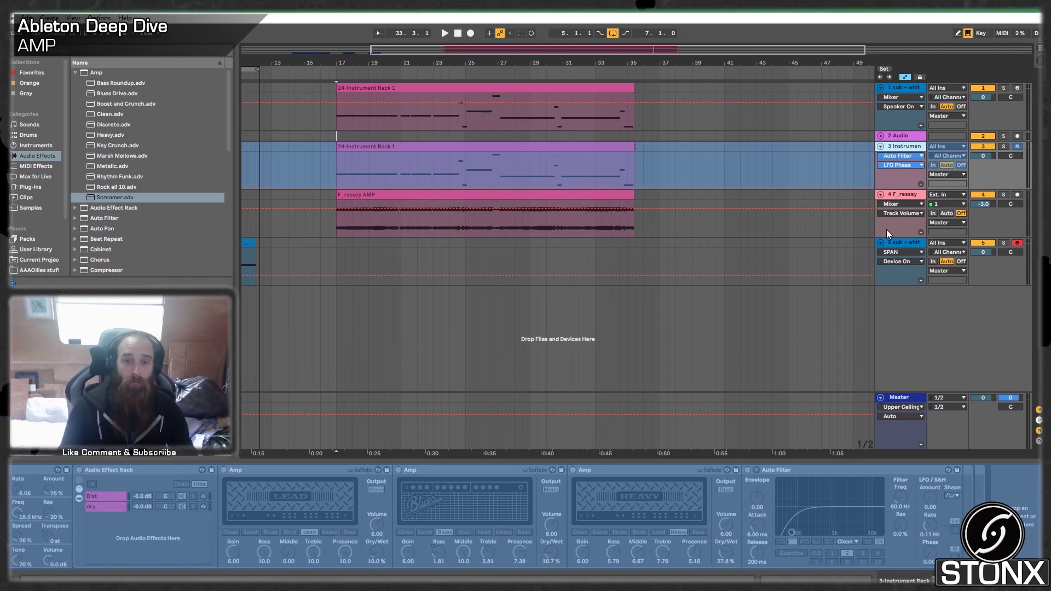
drag(438, 63, 317, 219)
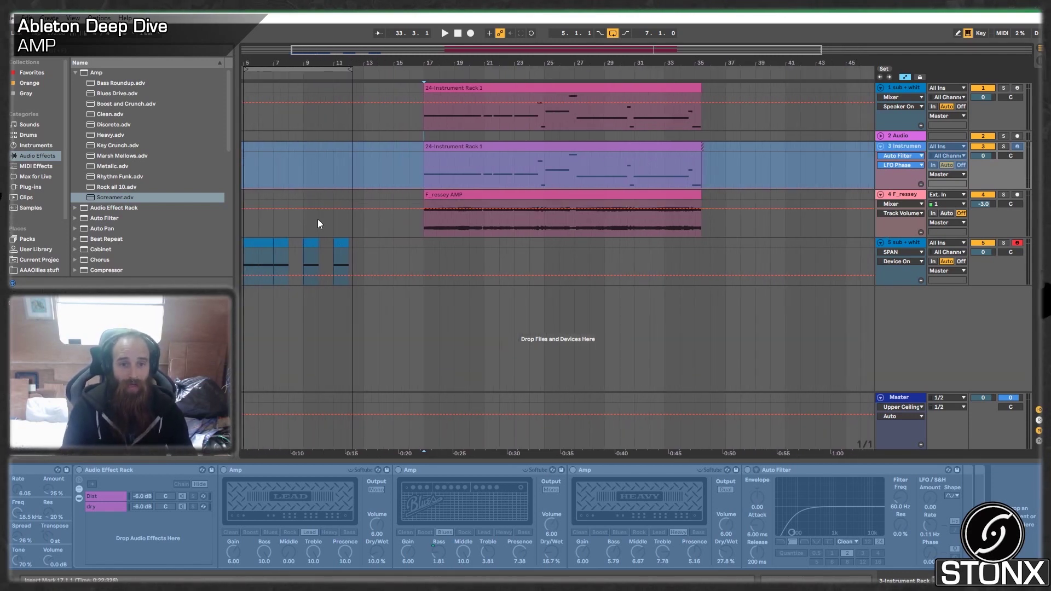
click(594, 89)
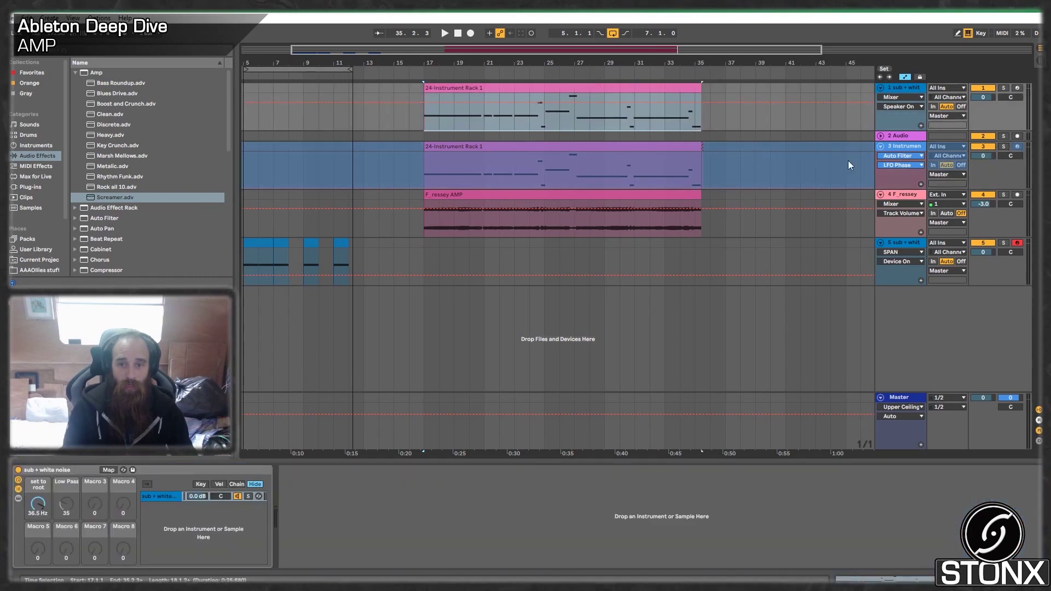
click(899, 149)
click(680, 147)
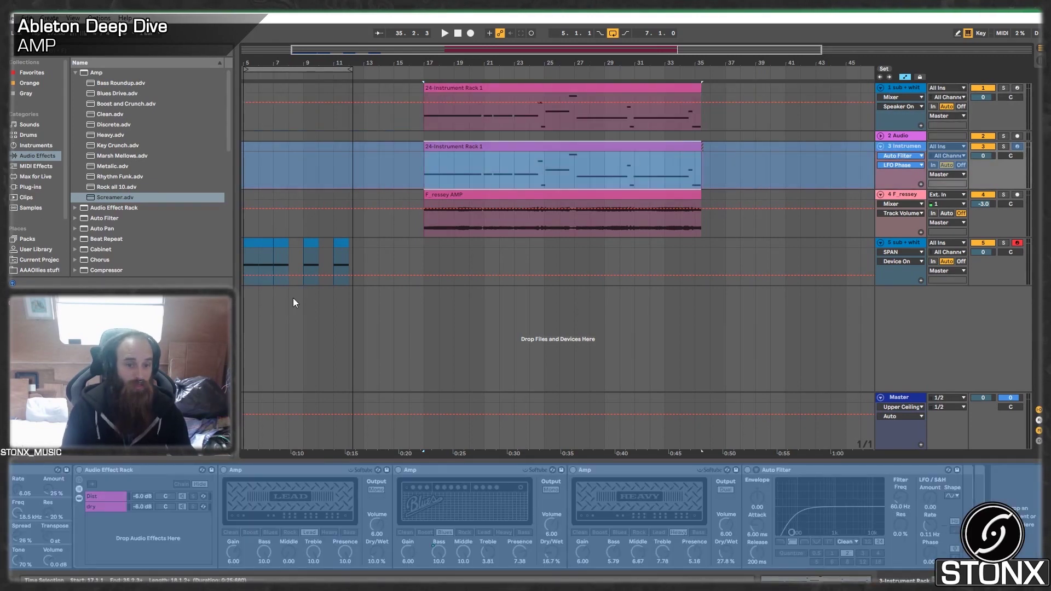